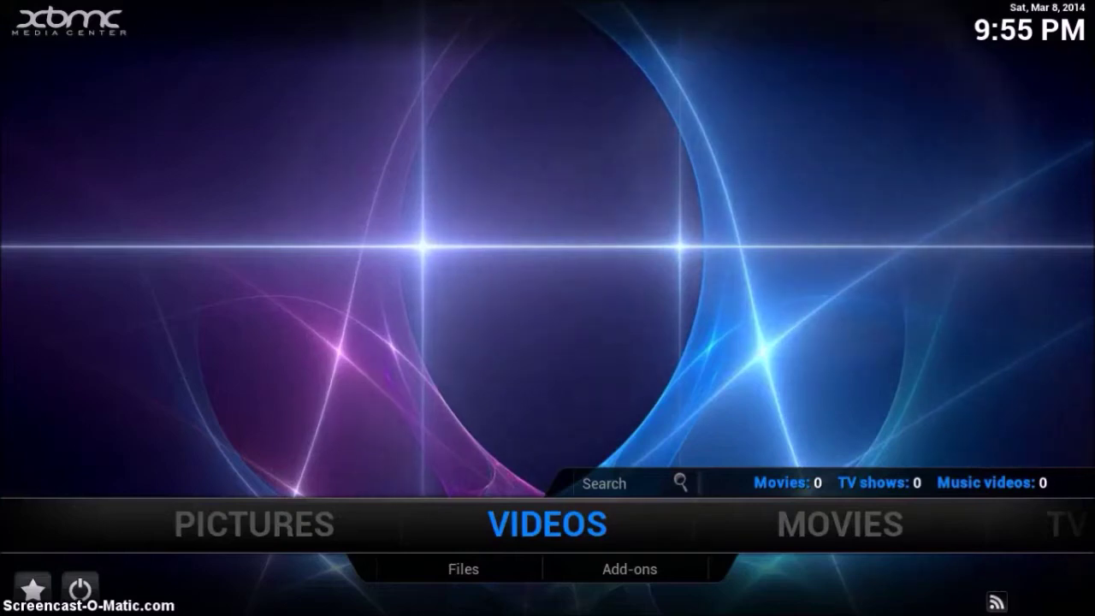
- Open the list of video add-ons
key(Down)
key(Right)
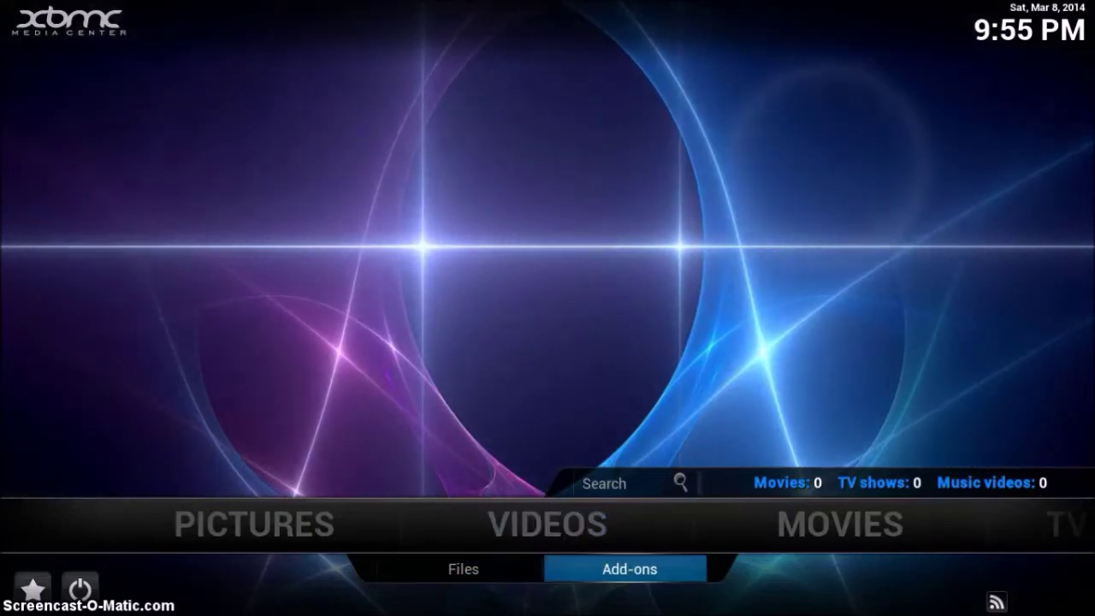
key(Return)
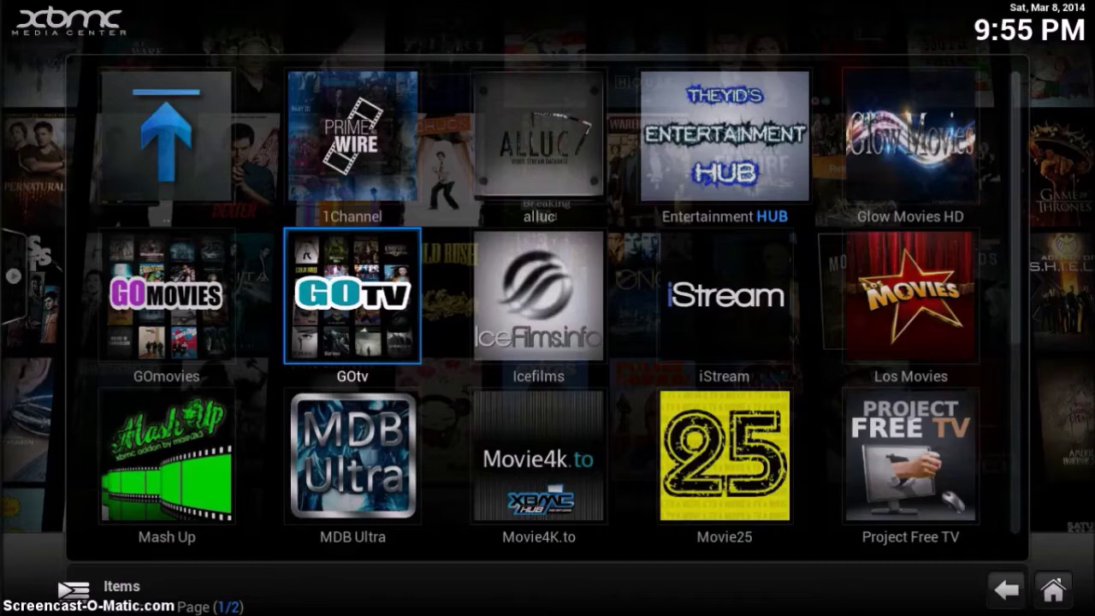
- Open the Library section of the GOtv add-on settings
key(c)
key(Down)
key(Down)
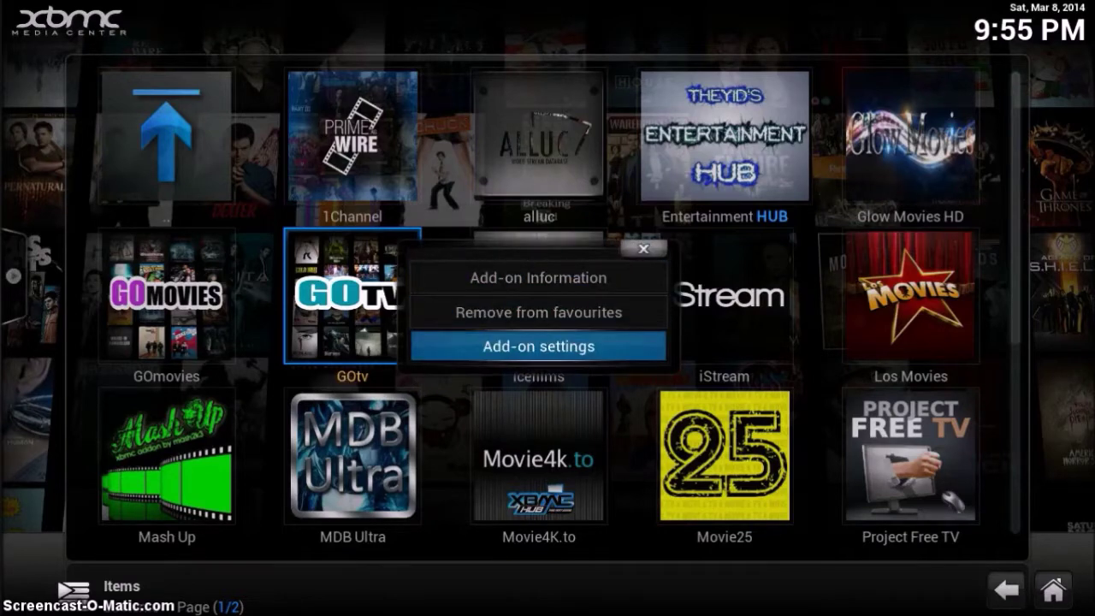
key(Return)
key(Left)
key(Left)
key(Left)
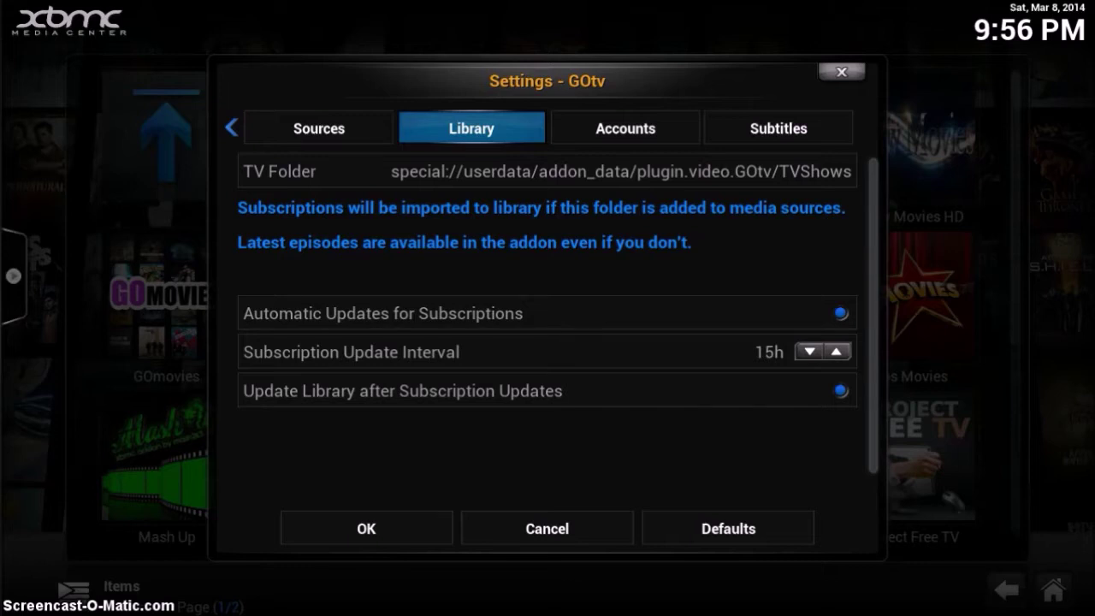
- Review GOtv's automatic subscription update and library update options, and accept the settings
key(Down)
key(Down)
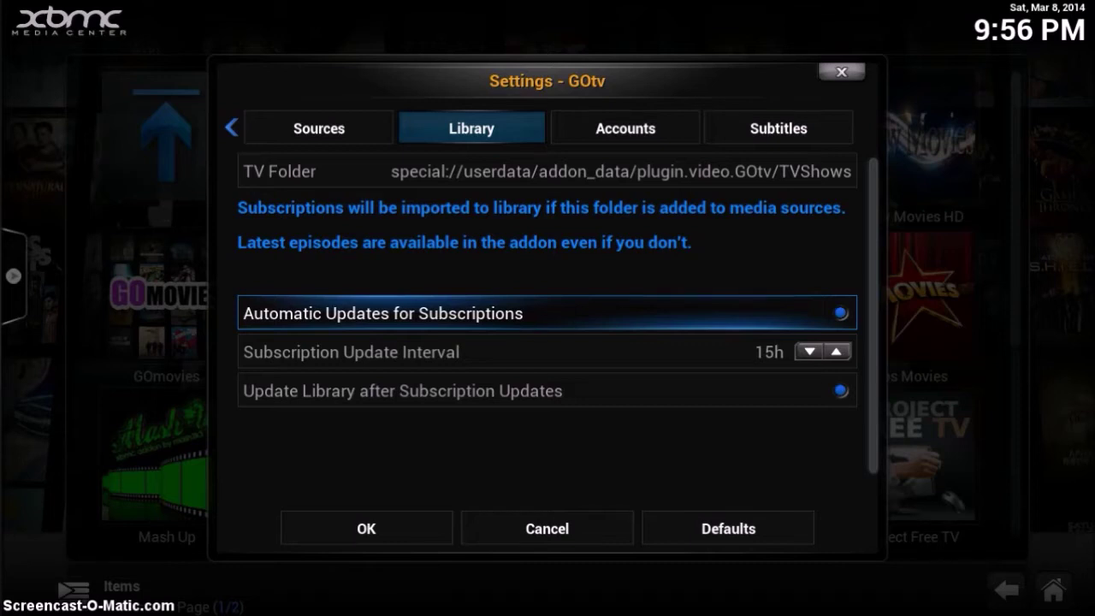
key(Down)
key(Down)
key(Down)
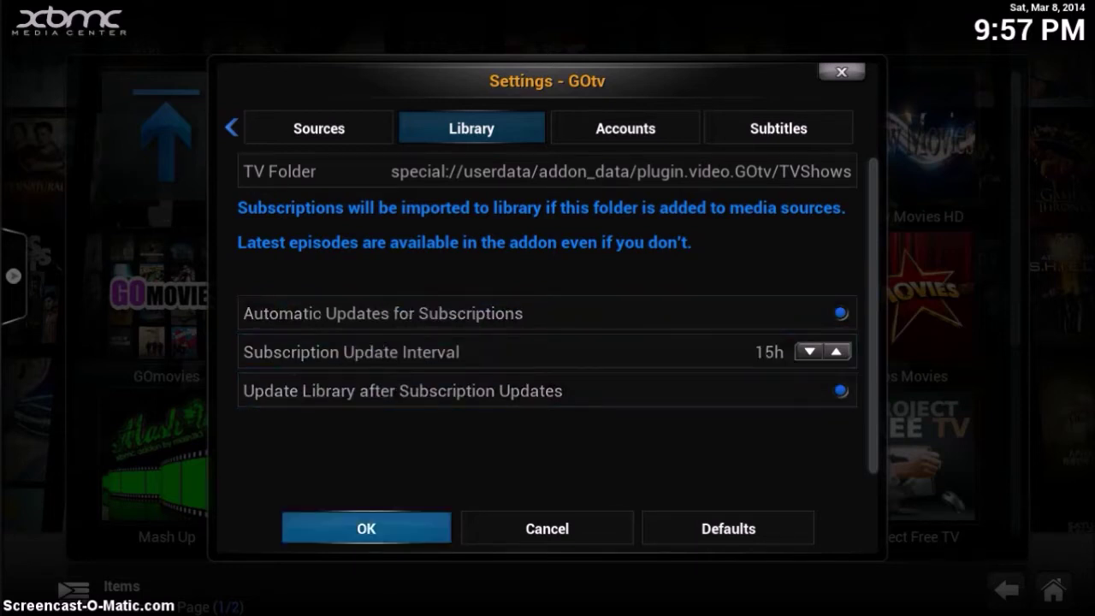
key(Return)
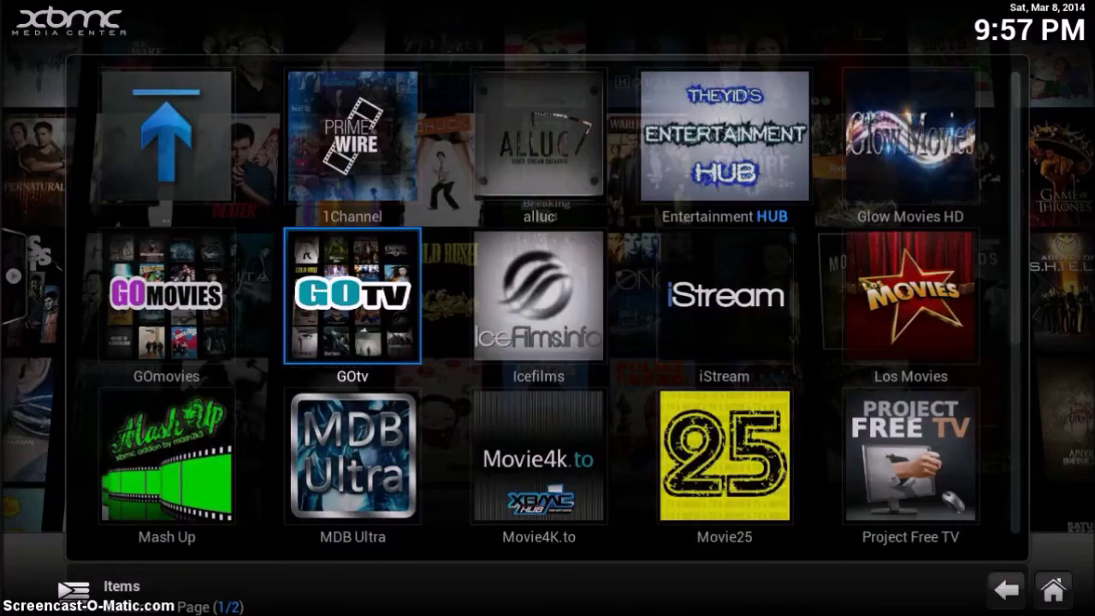
- Check the movies folder in the Library section of the GOmovies add-on settings, and leave the settings
key(Left)
key(c)
key(Down)
key(Down)
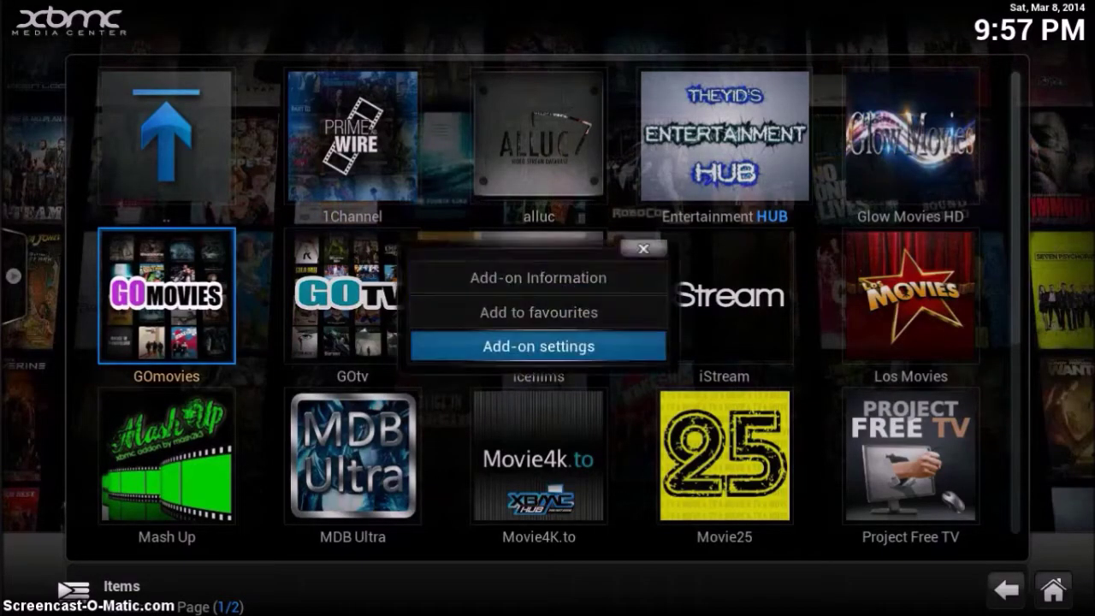
key(Return)
key(Left)
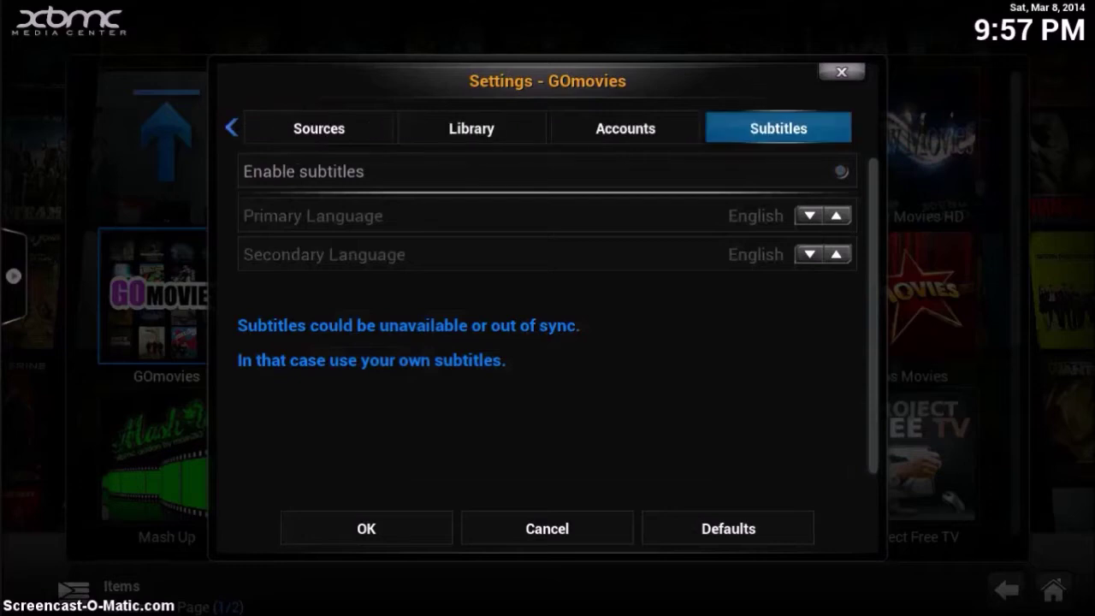
key(Left)
key(Left)
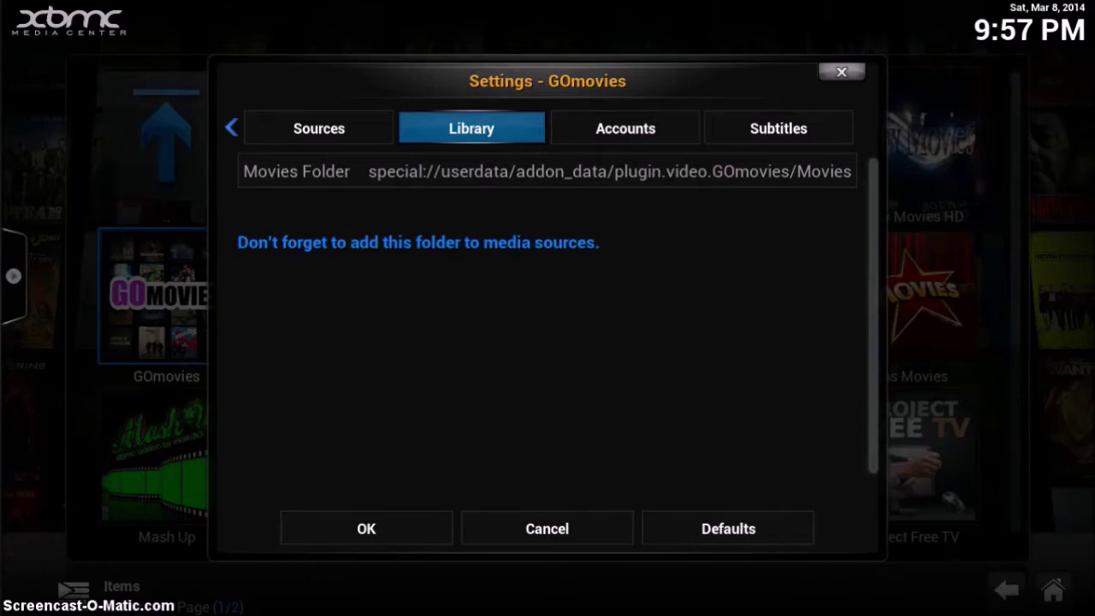
key(Escape)
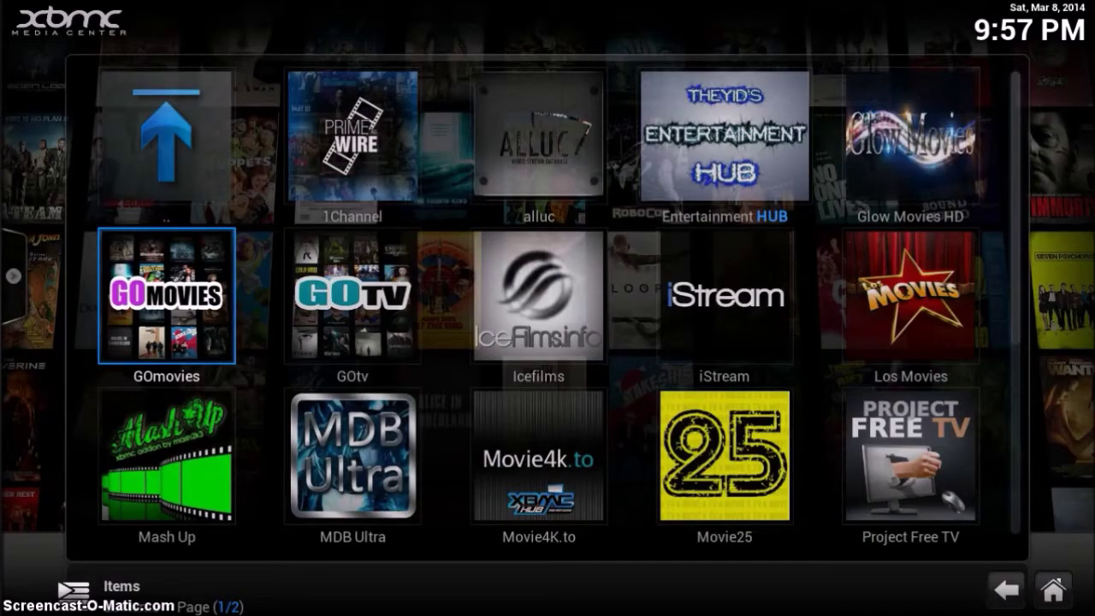
- Open the Popular movies list in the GOmovies add-on
key(Return)
key(Down)
key(Down)
key(Down)
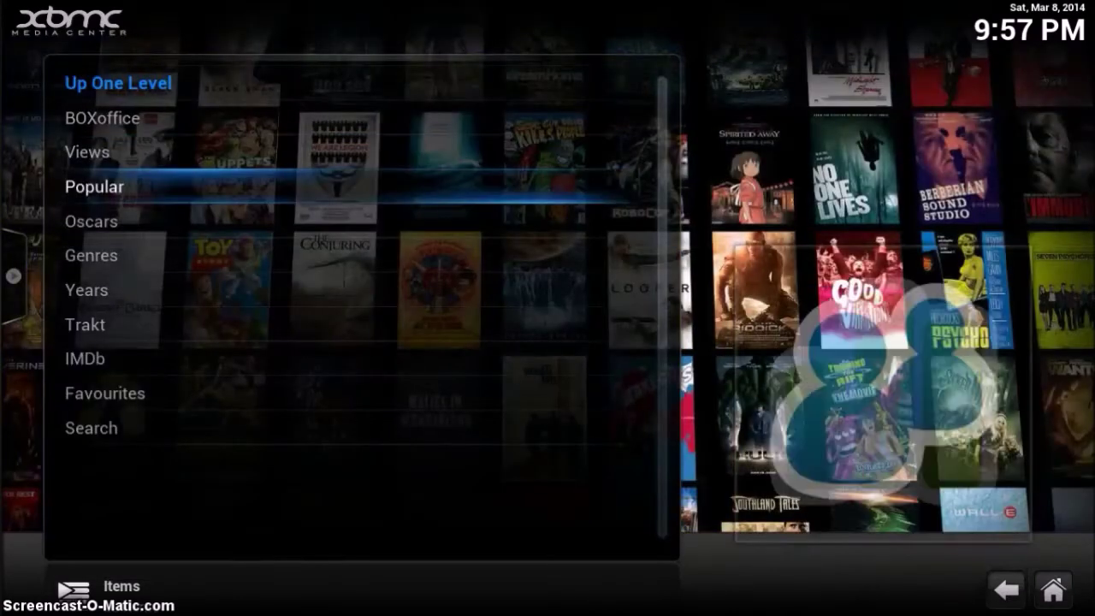
key(Return)
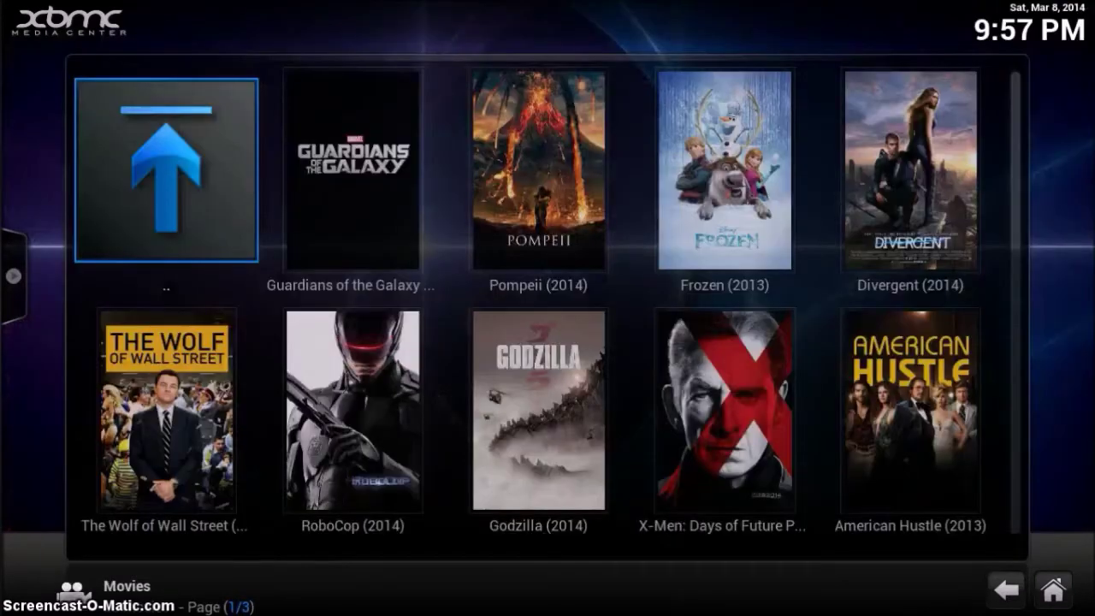
- Add Frozen (2013) to the library from the popular movies
key(Right)
key(Right)
key(Right)
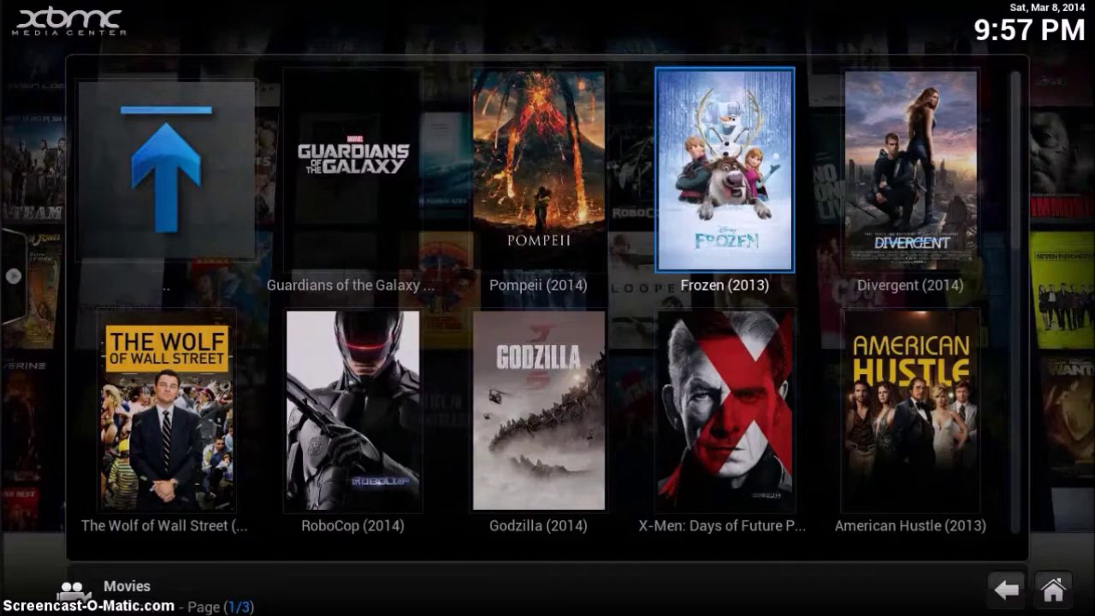
key(c)
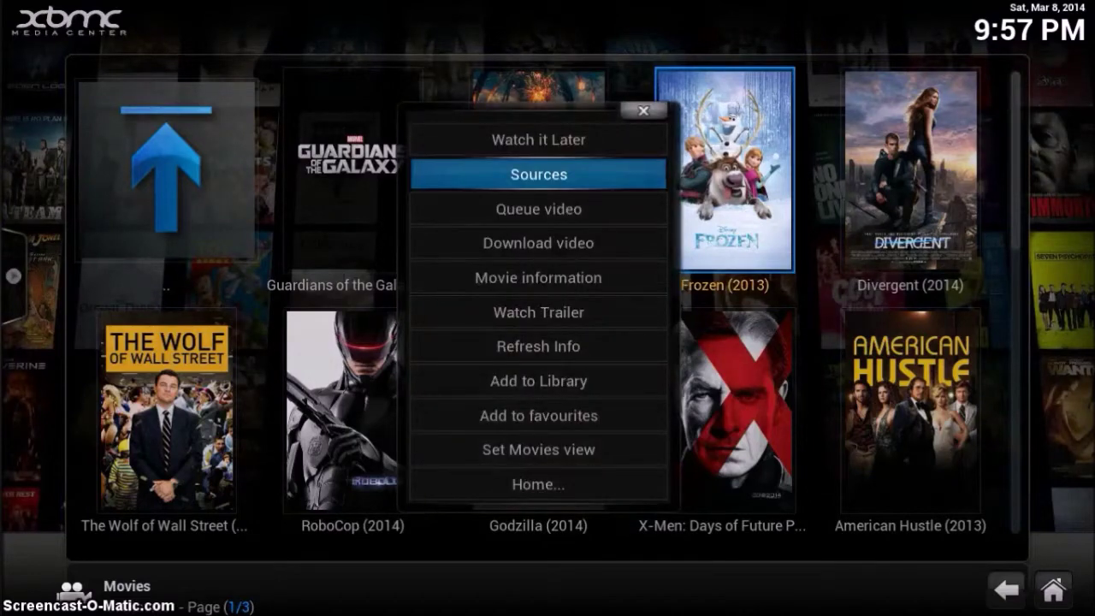
key(Down)
key(Down)
key(Down)
key(Down)
key(Down)
key(Down)
key(Return)
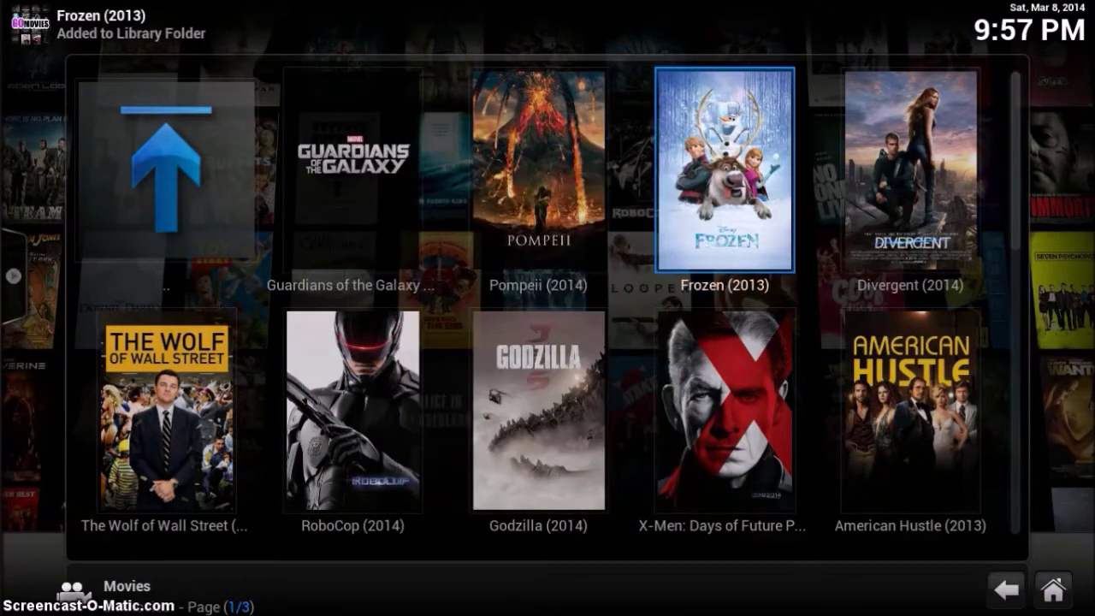
- Add X-Men: Days of Future Past (2014) to the library
key(Down)
key(c)
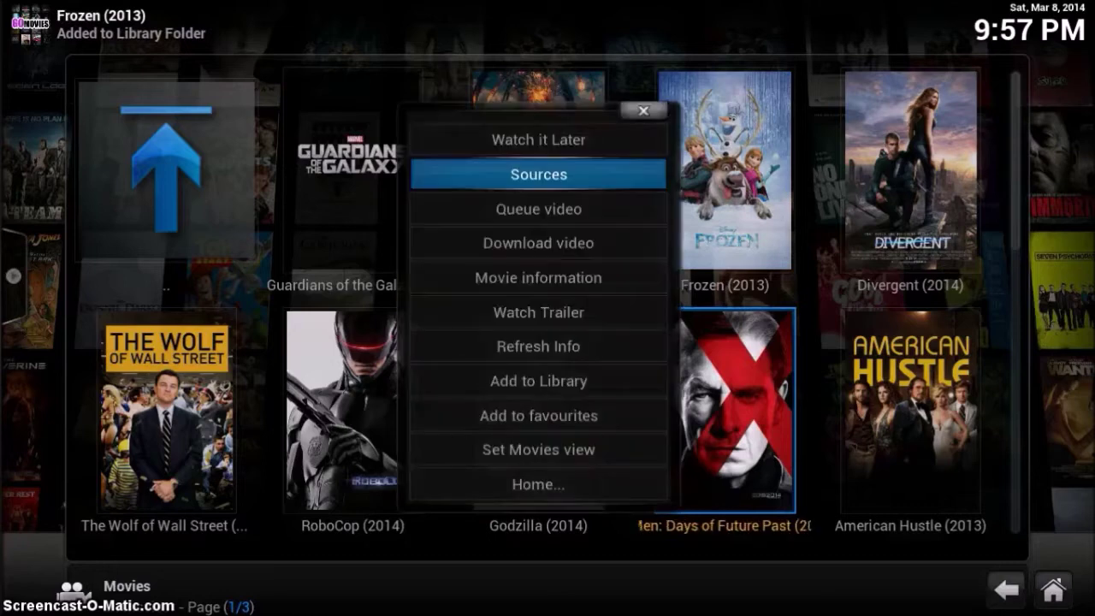
key(Down)
key(Down)
key(Down)
key(Down)
key(Down)
key(Down)
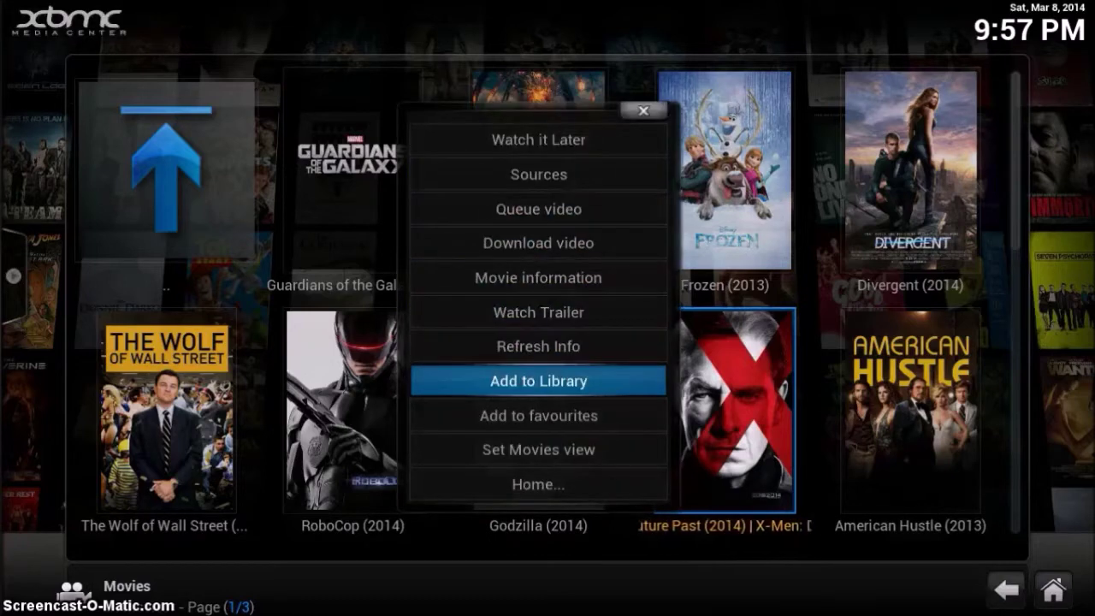
key(Return)
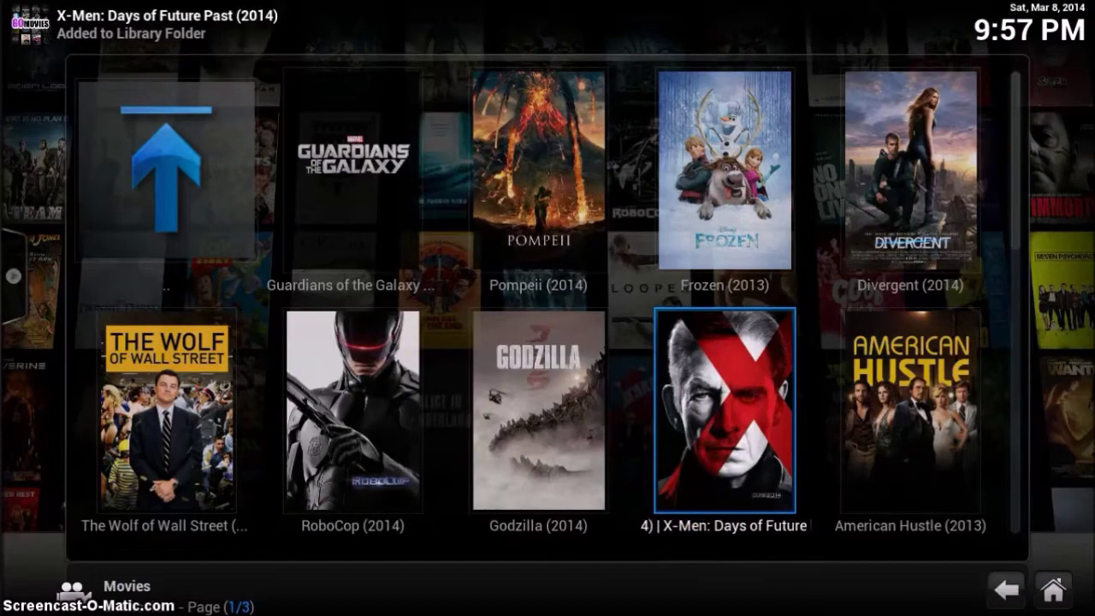
- Return to the video add-ons and open the Popular TV shows list in GOtv
key(BackSpace)
key(BackSpace)
key(Right)
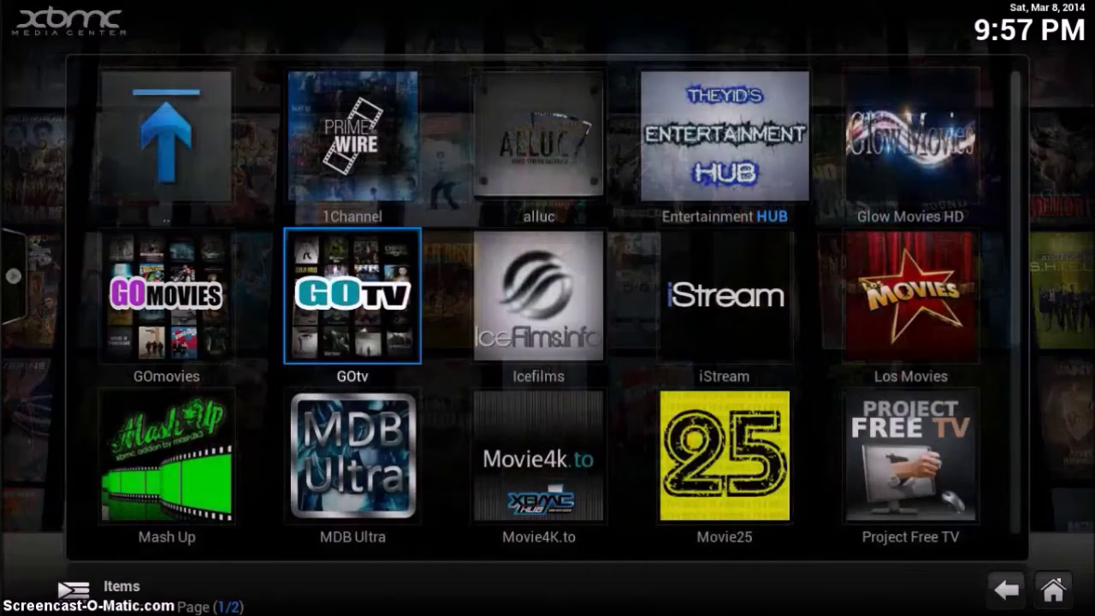
key(Return)
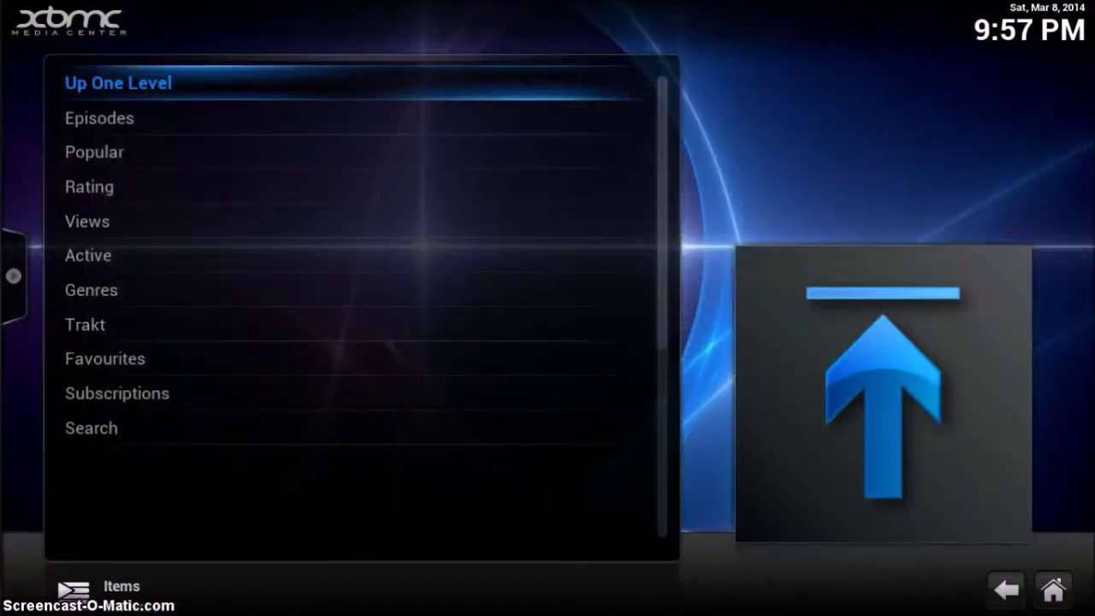
key(Down)
key(Down)
key(Down)
key(Up)
key(Return)
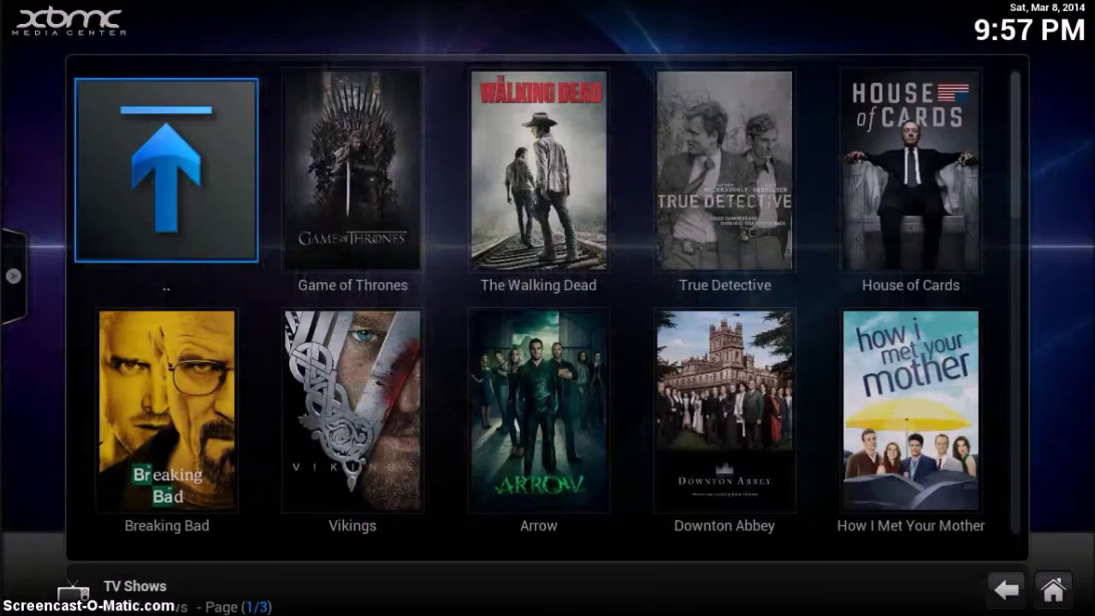
- Add a subscription for House of Cards from the popular TV shows
key(Right)
key(Right)
key(Right)
key(Right)
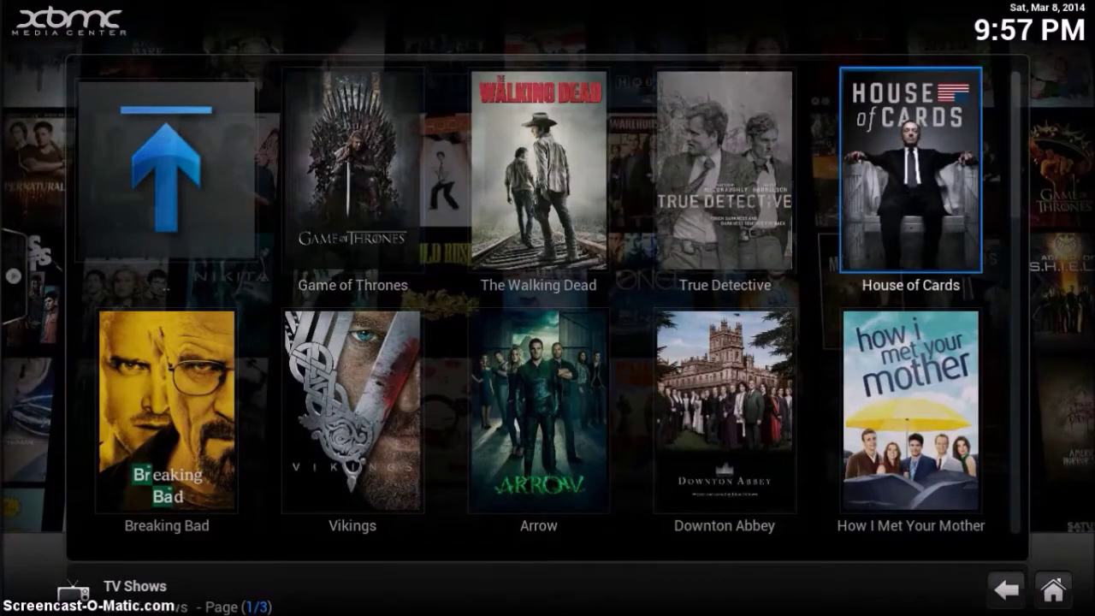
key(c)
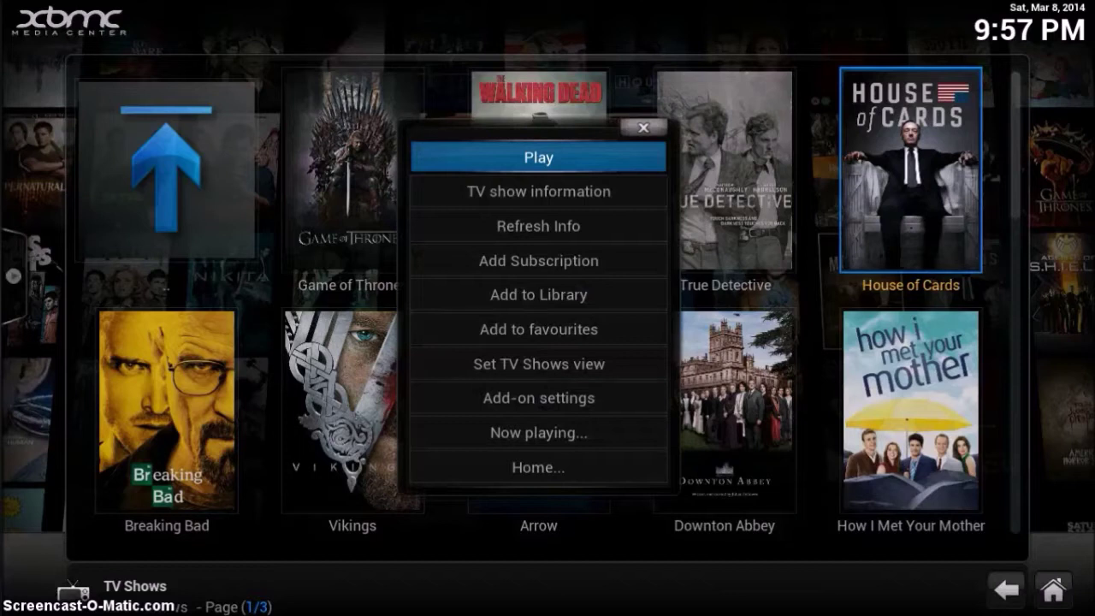
key(Down)
key(Down)
key(Down)
key(Return)
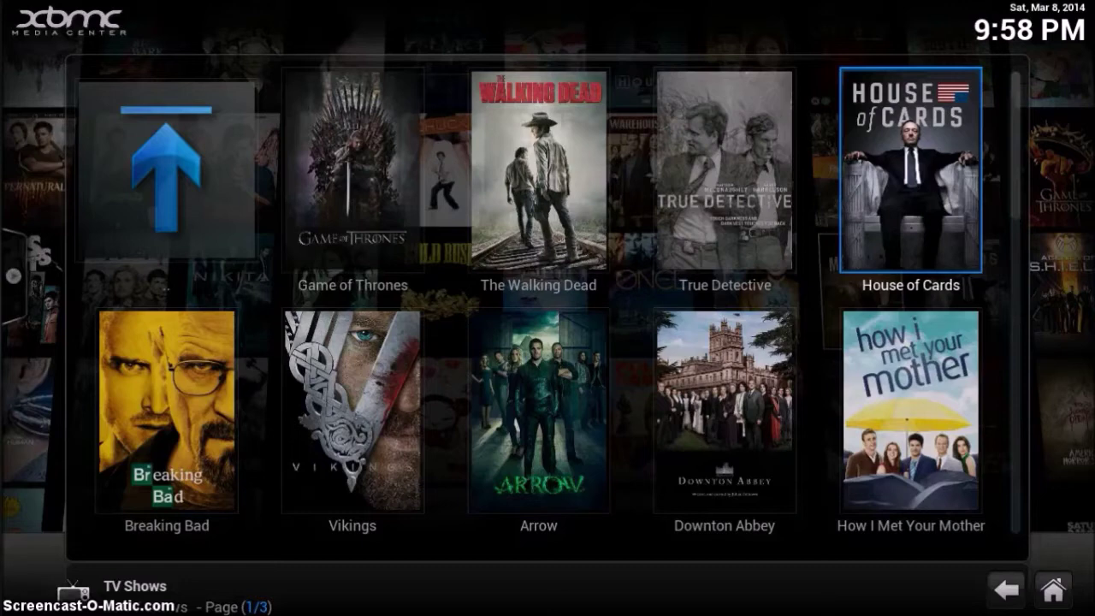
- Add Breaking Bad to the library from the popular TV shows
key(Left)
key(Left)
key(Left)
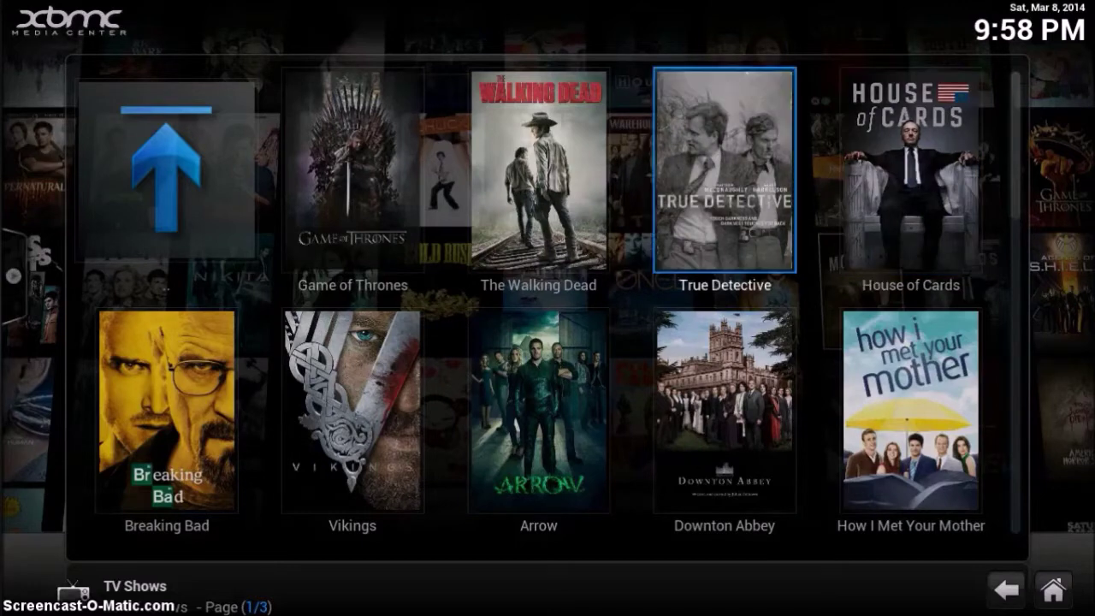
key(Down)
key(Left)
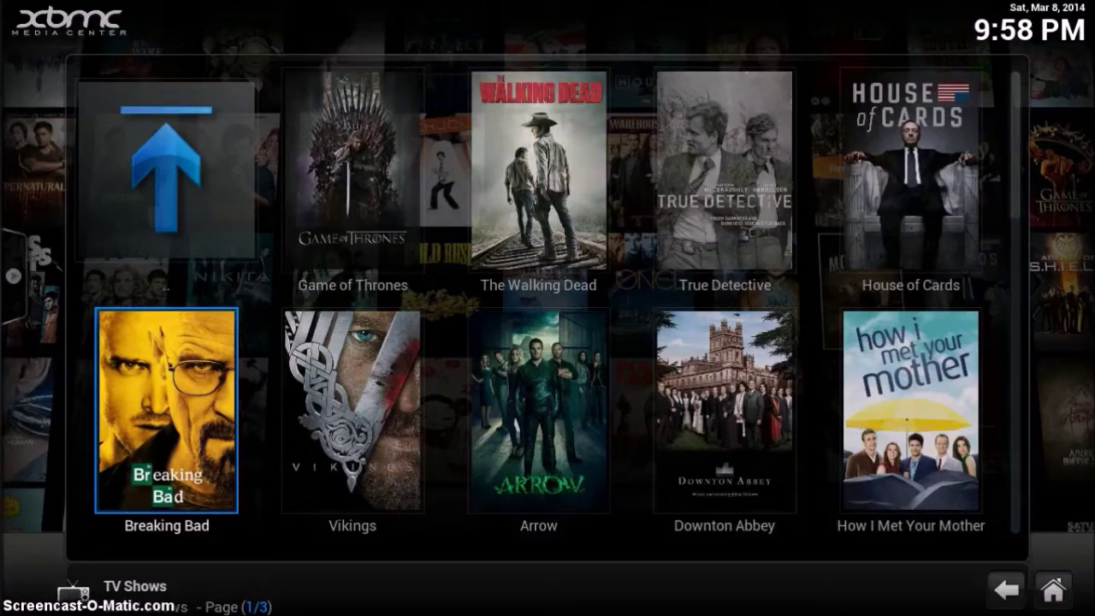
key(c)
key(Down)
key(Down)
key(Down)
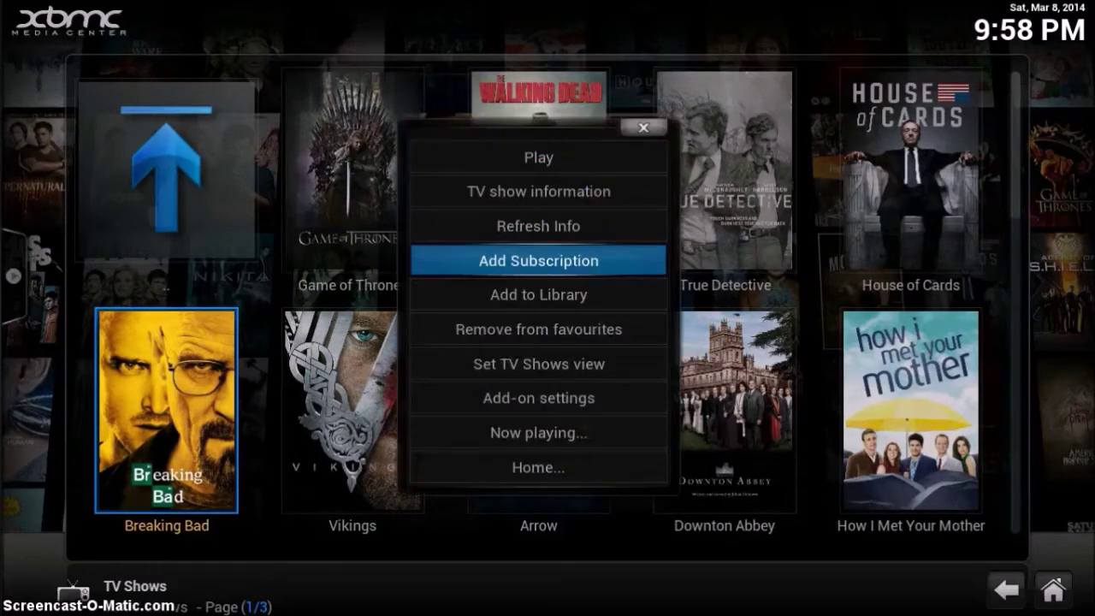
key(Down)
key(Return)
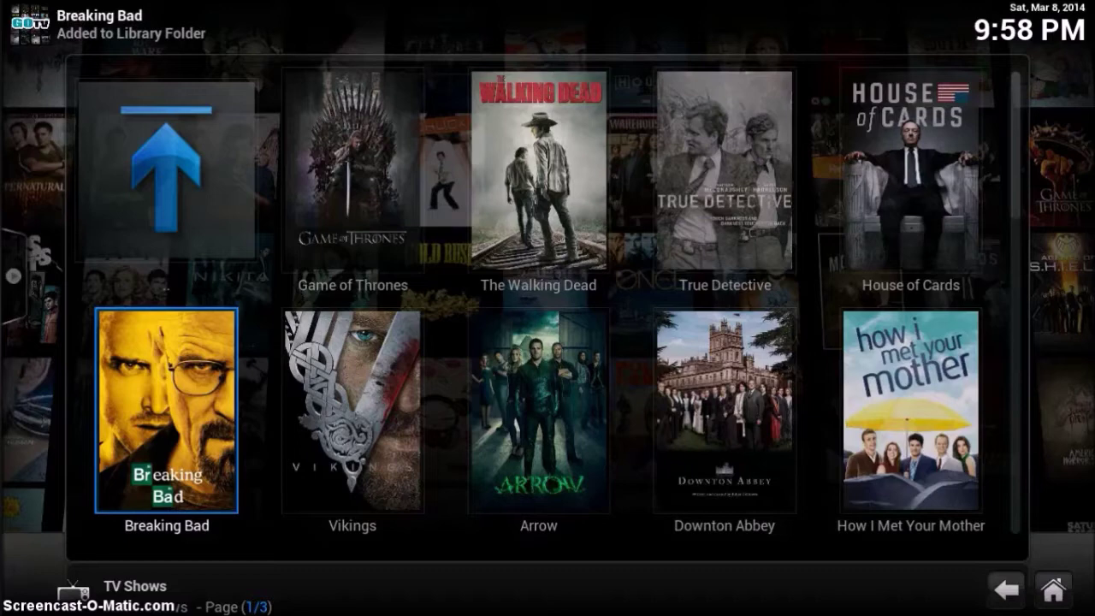
- Request a subscription for Breaking Bad, but decline adding the ended show
key(c)
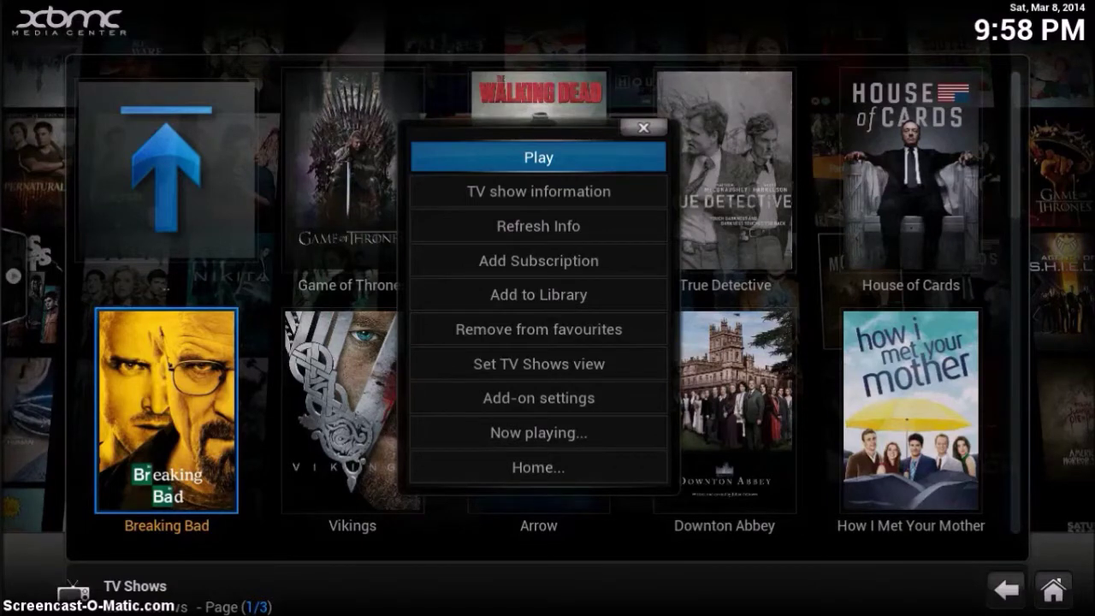
key(Down)
key(Down)
key(Down)
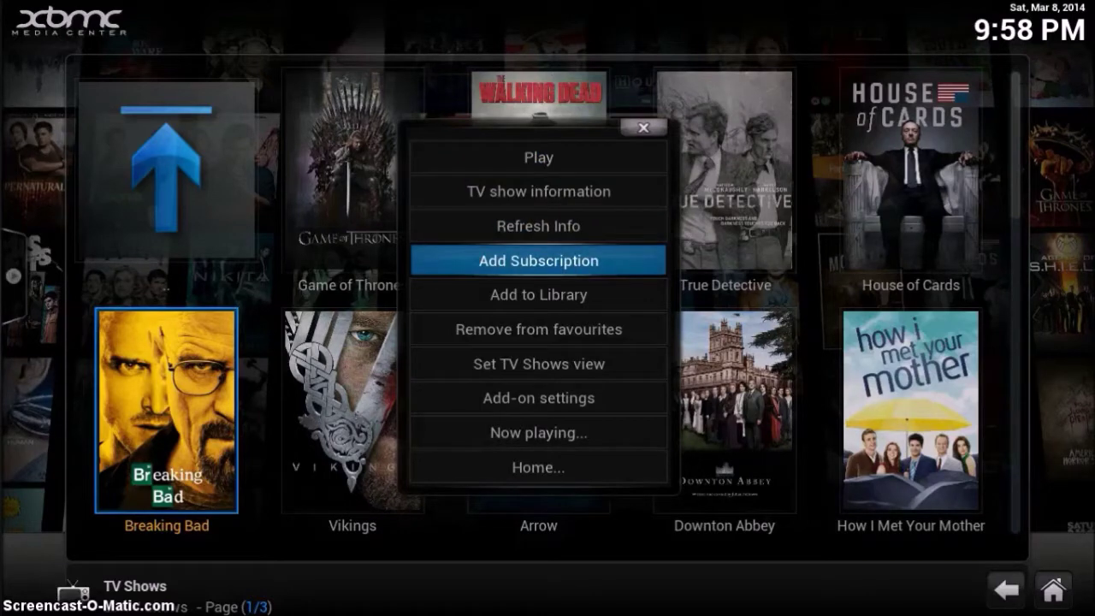
key(Return)
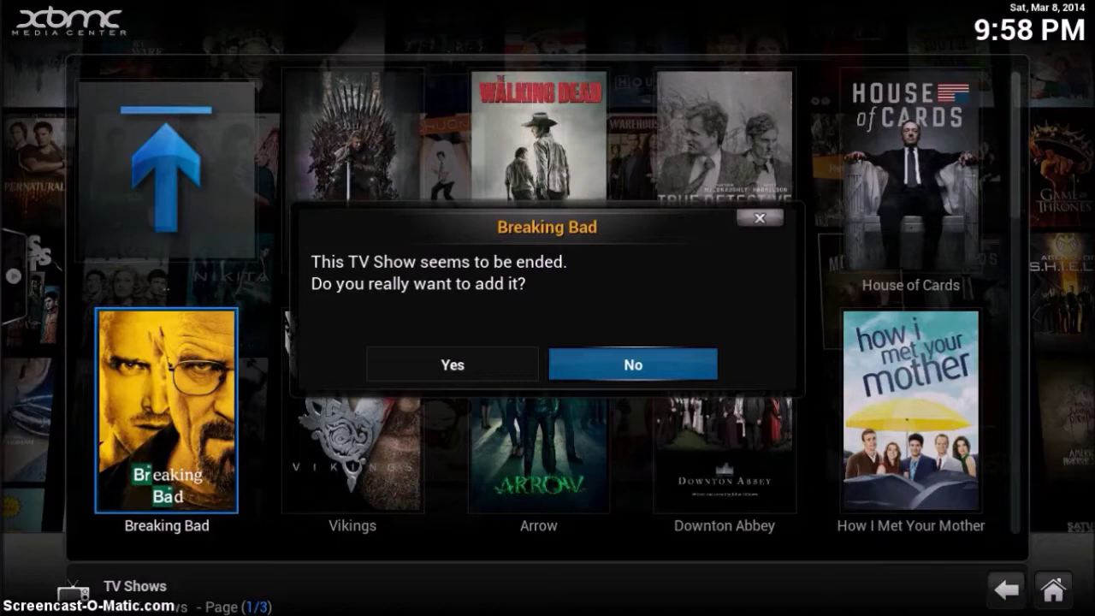
key(Return)
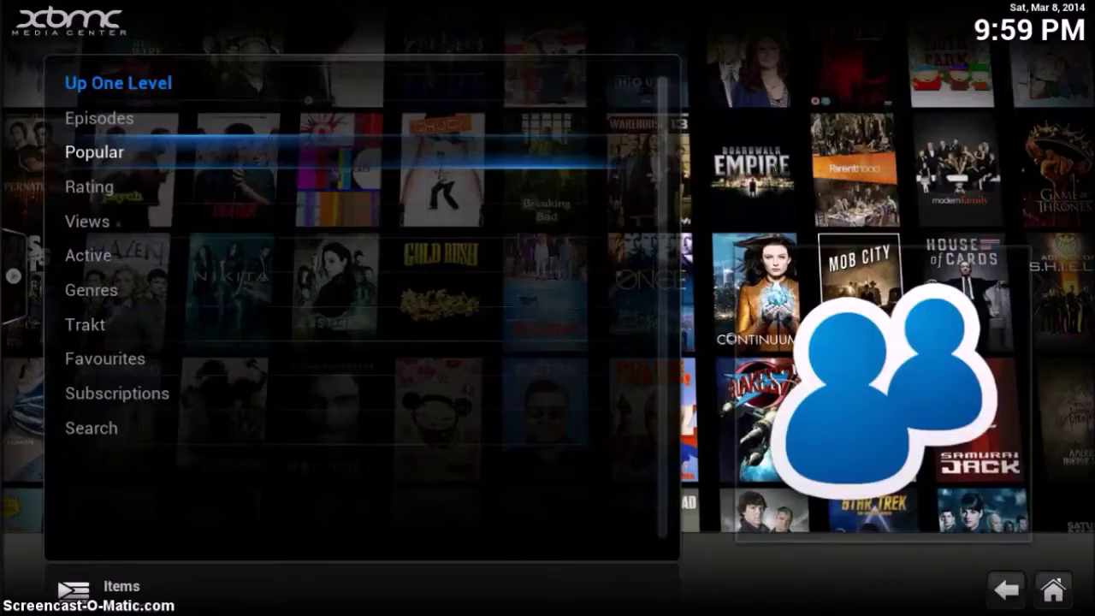
- Leave the GOtv add-on and return to the home screen
key(BackSpace)
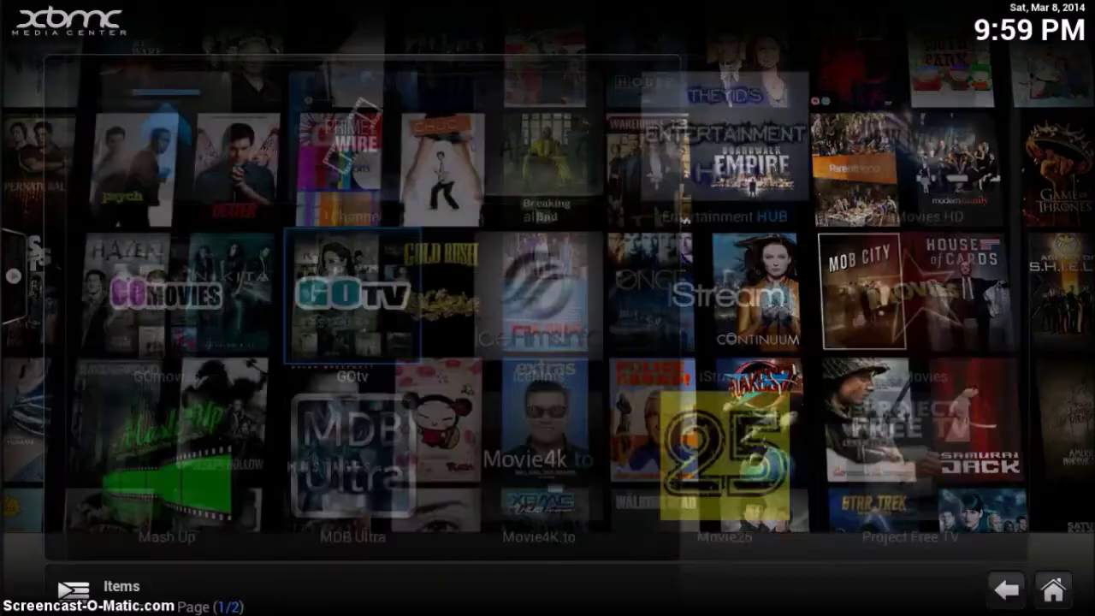
key(Escape)
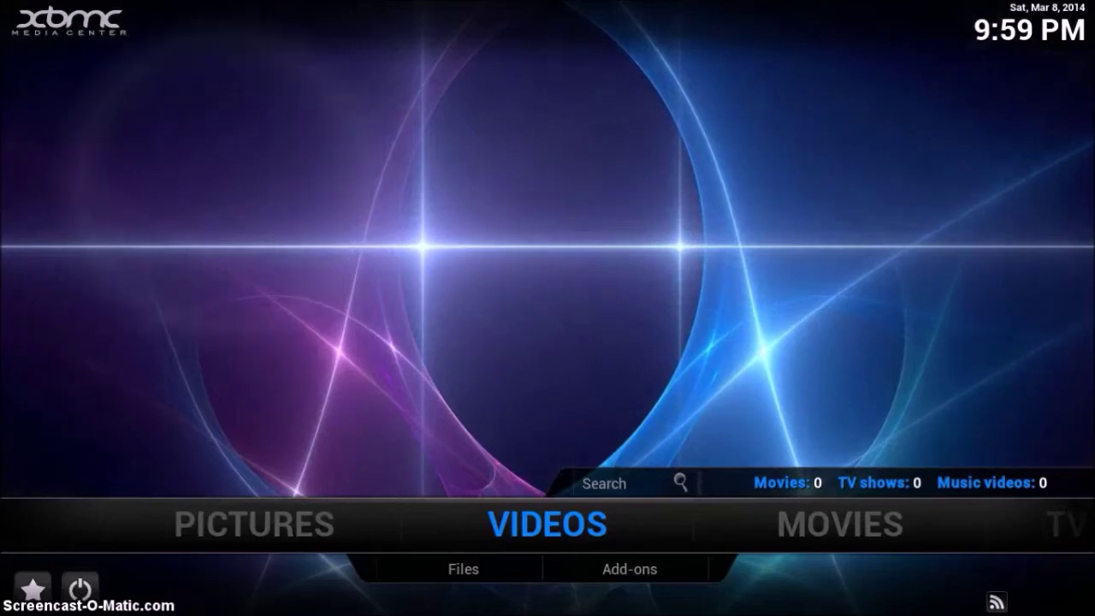
- Open the video files section and start adding a new video source
key(Down)
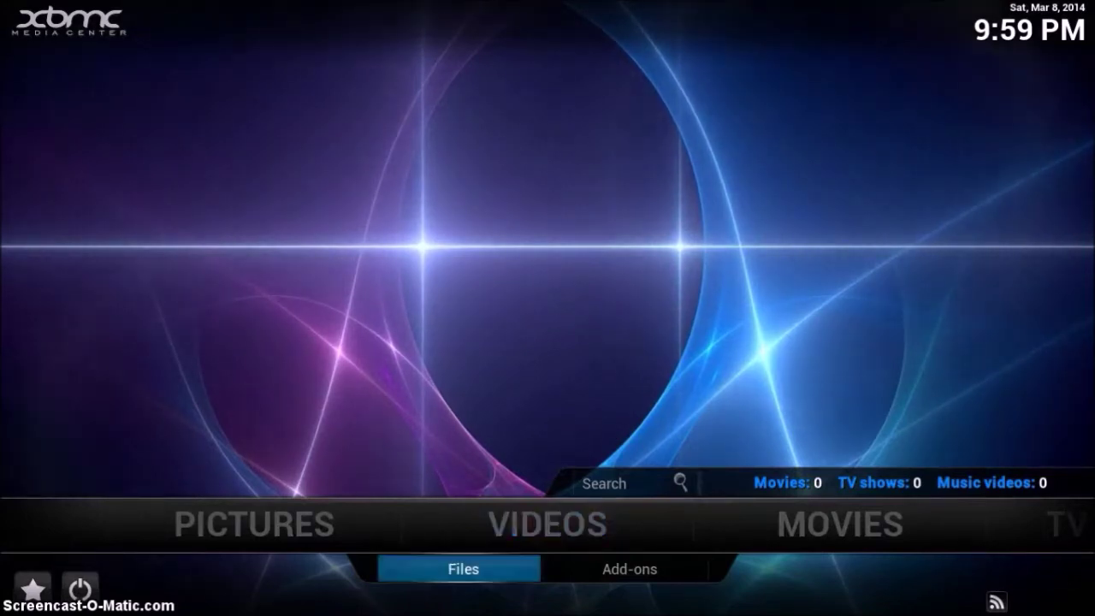
key(Return)
key(Up)
key(Up)
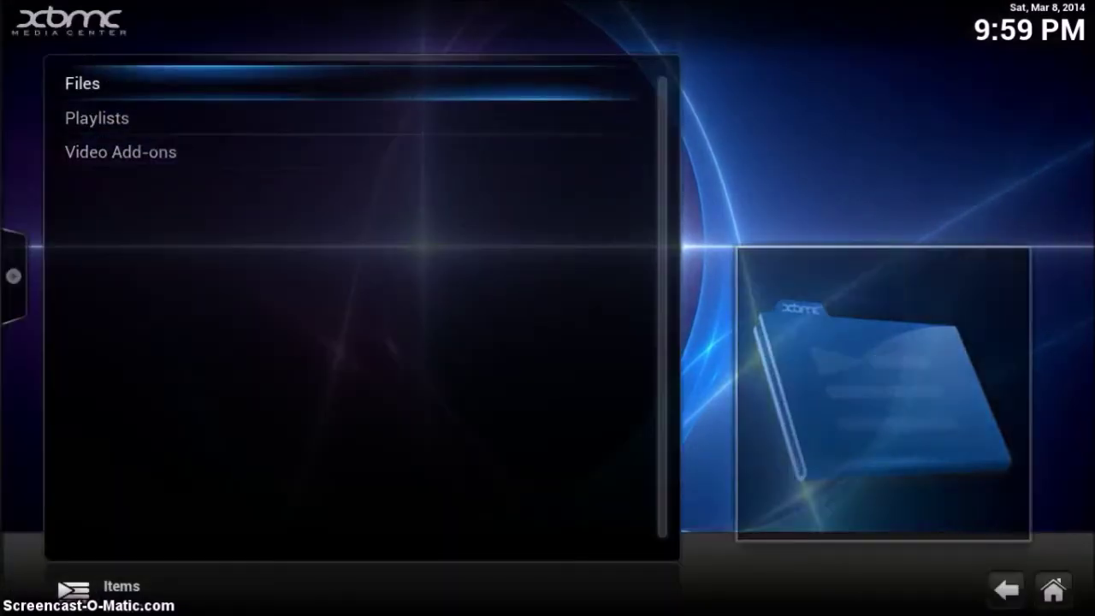
key(Return)
key(Down)
key(Return)
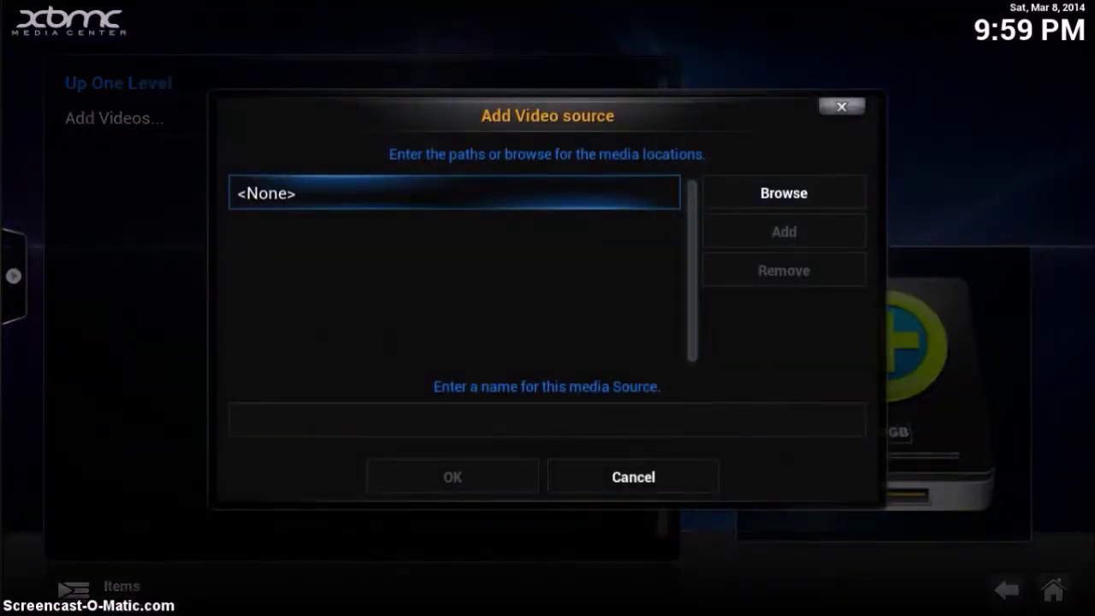
- Browse for the source location and open the addon_data folder under userdata in the Home folder
key(Right)
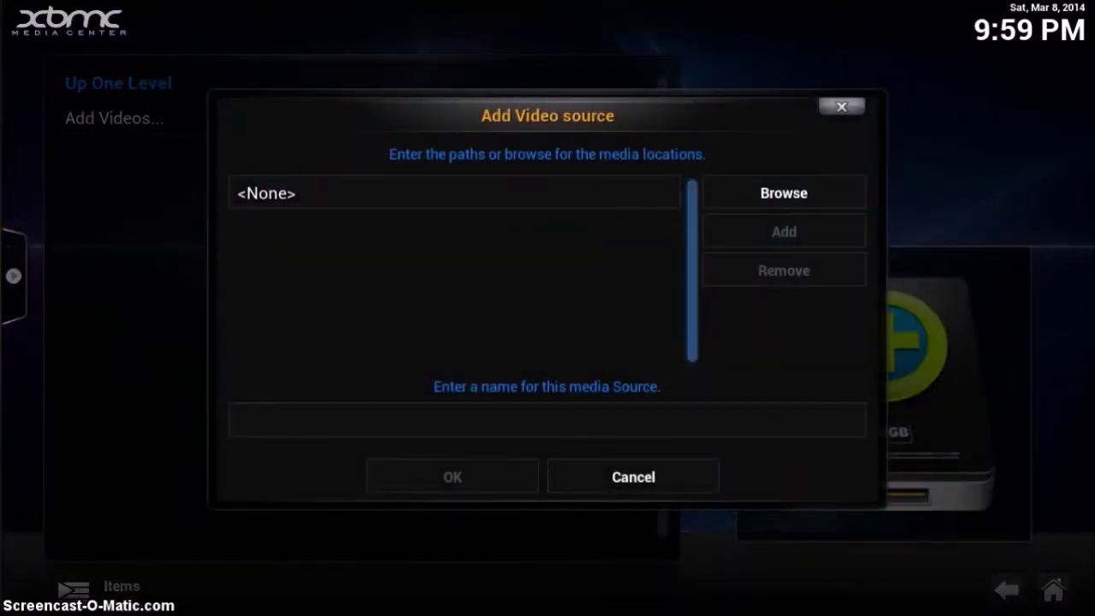
key(Right)
key(Return)
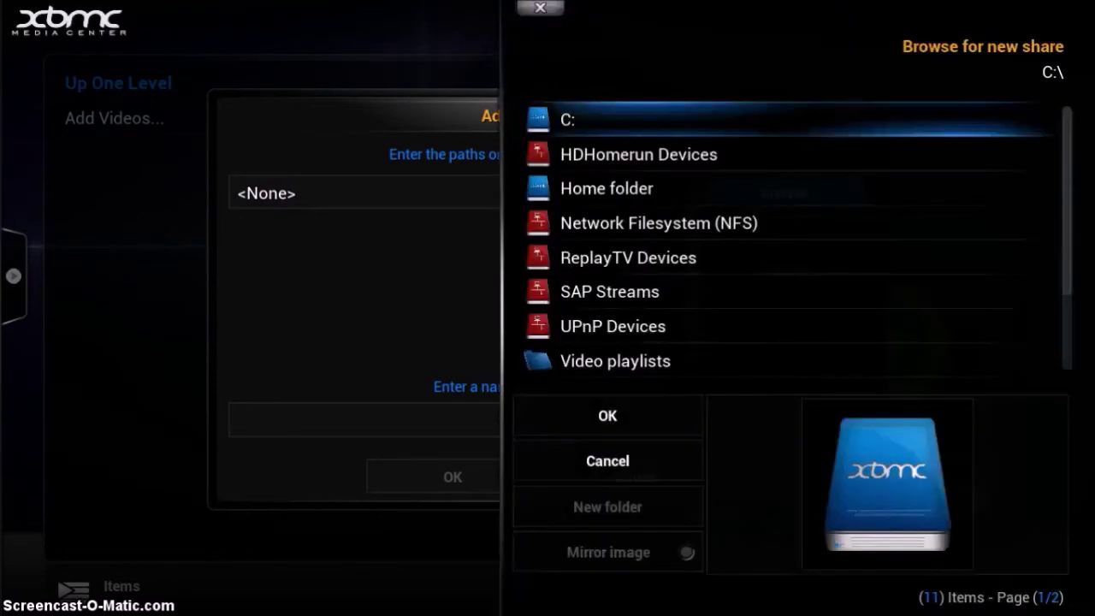
key(Down)
key(Down)
key(Return)
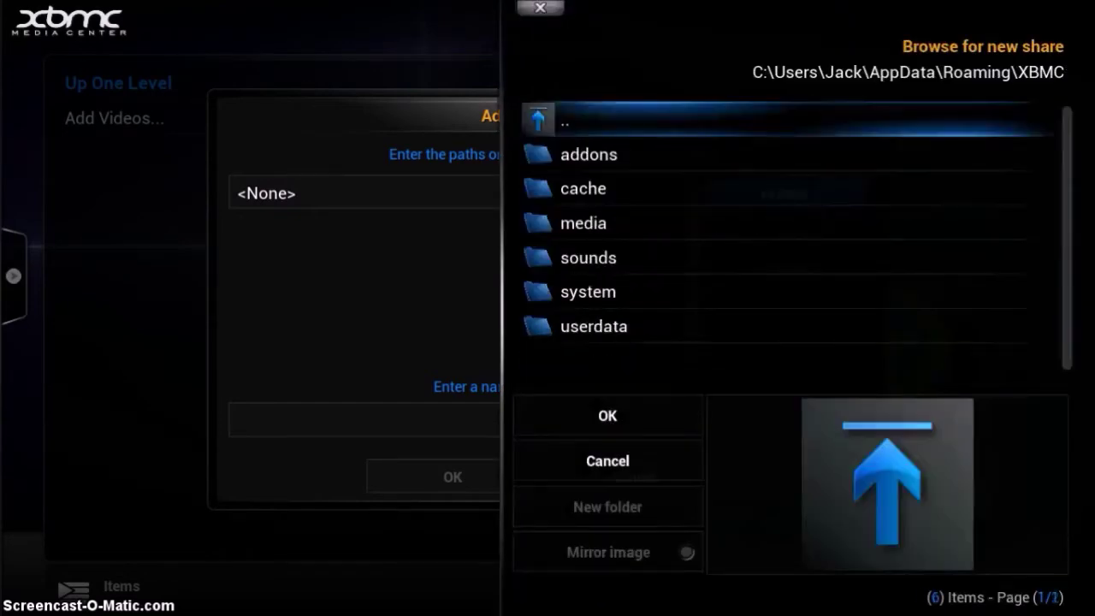
key(Up)
key(Return)
key(Down)
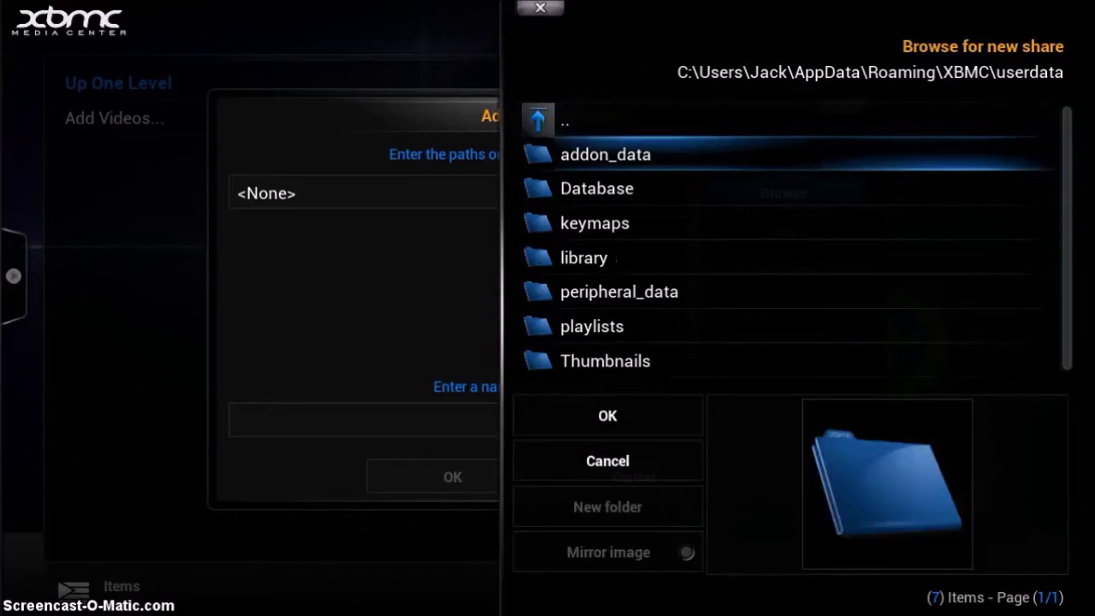
key(Return)
- Examine the plugin.video.1channel folder and the contents of its Movies subfolder
key(Down)
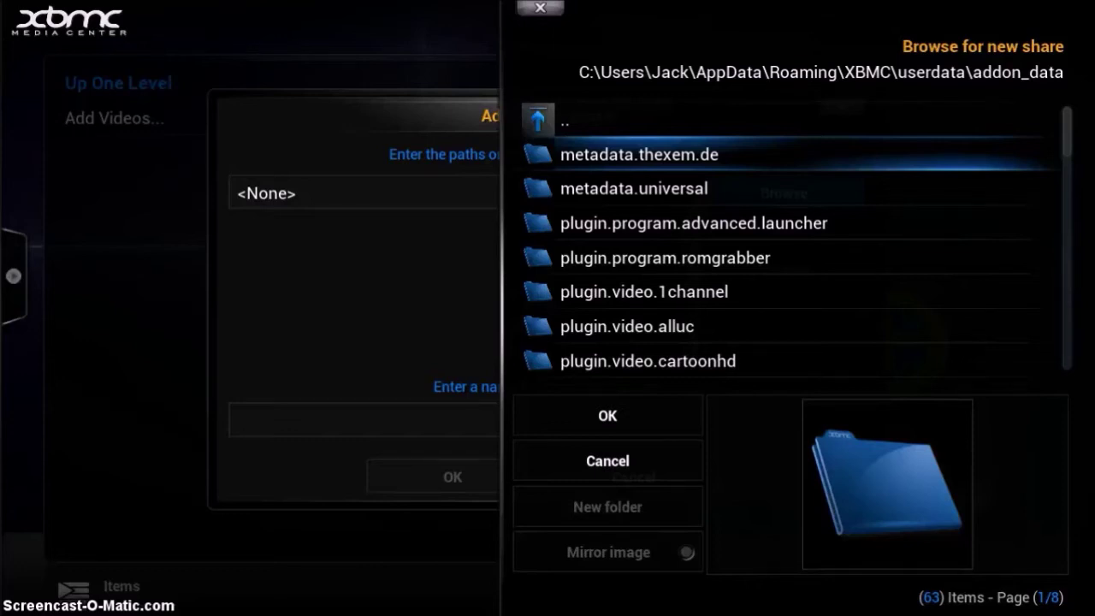
key(Down)
key(Down)
key(Down)
key(Down)
key(Down)
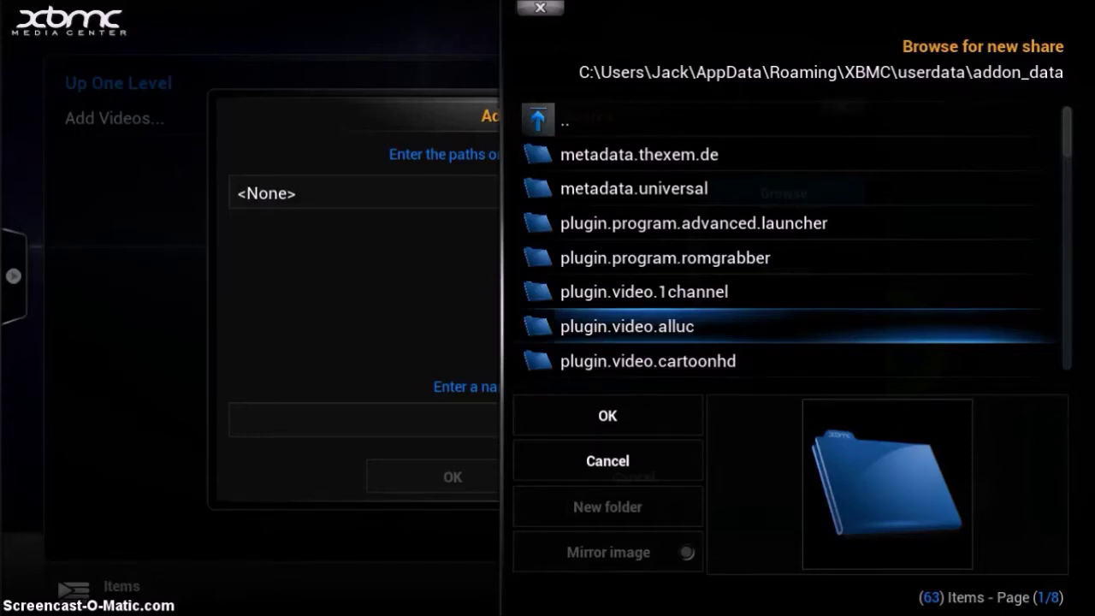
key(Up)
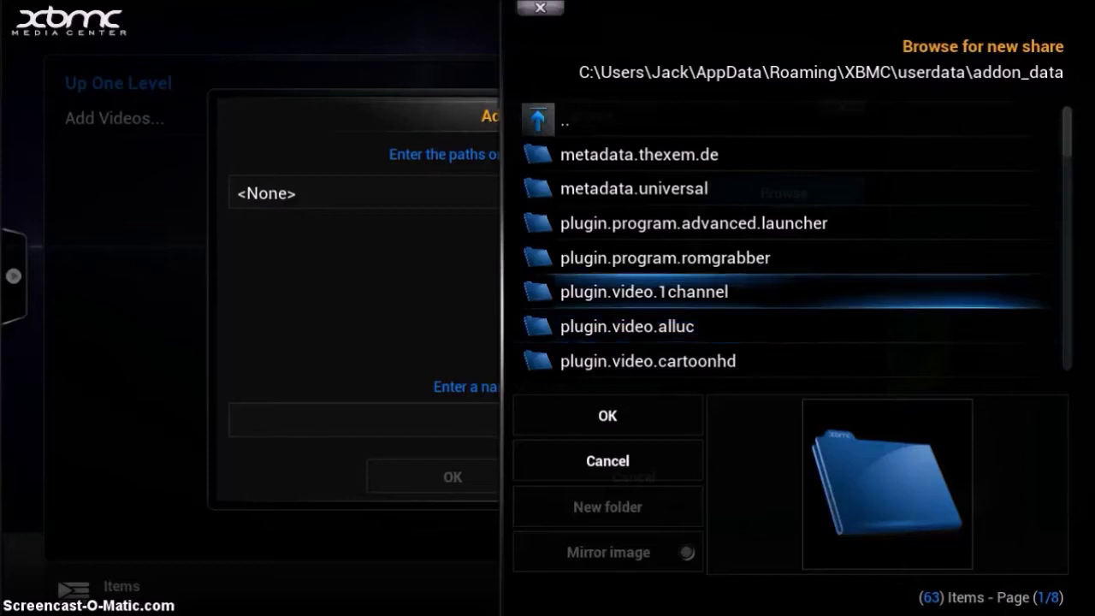
key(Return)
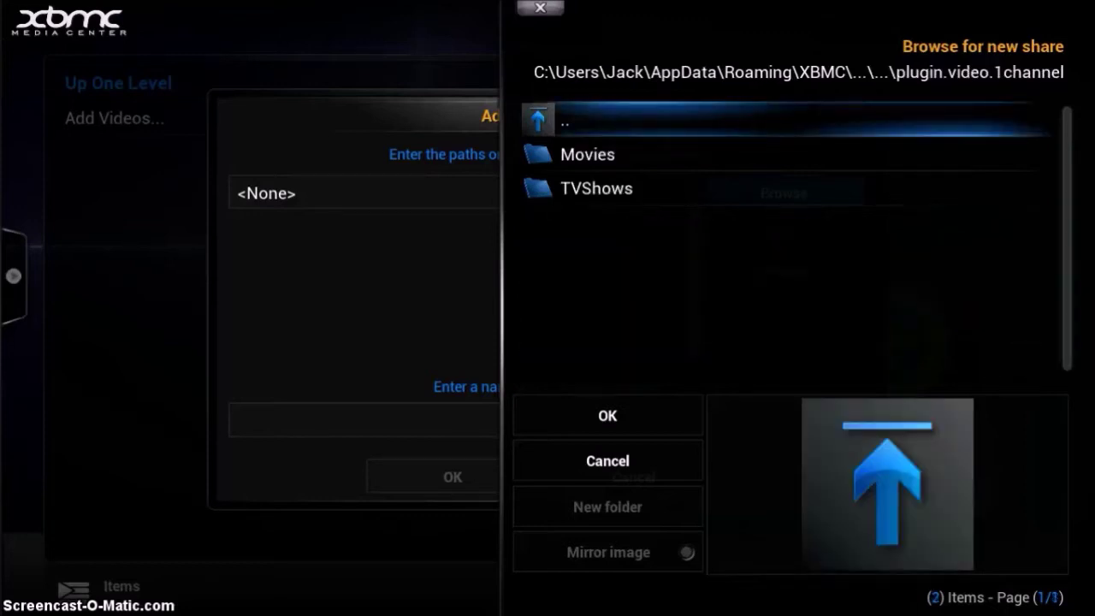
key(Down)
key(Down)
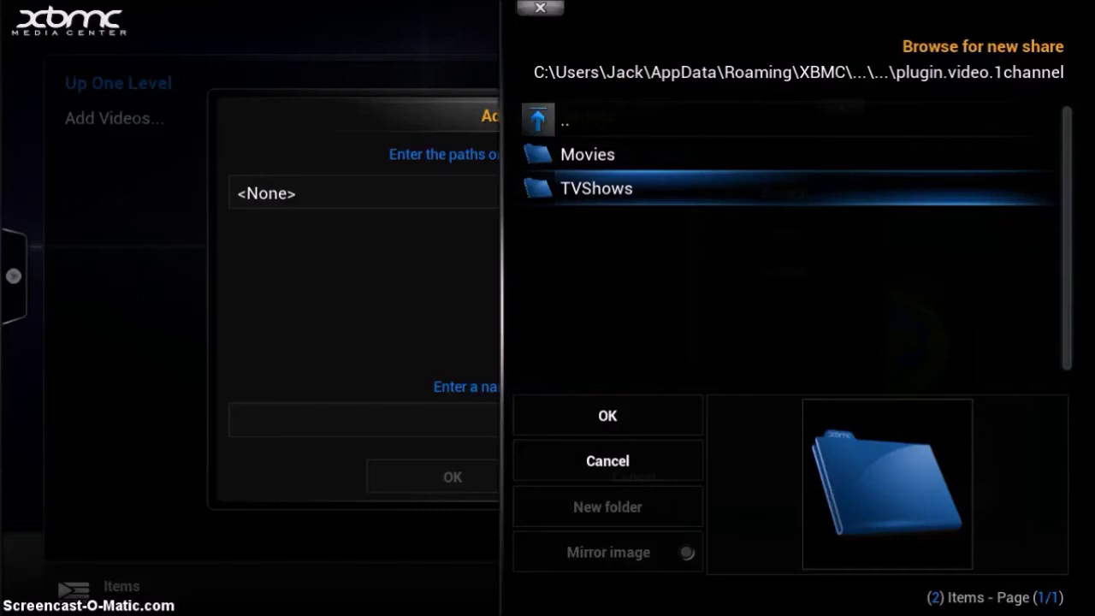
key(Up)
key(Return)
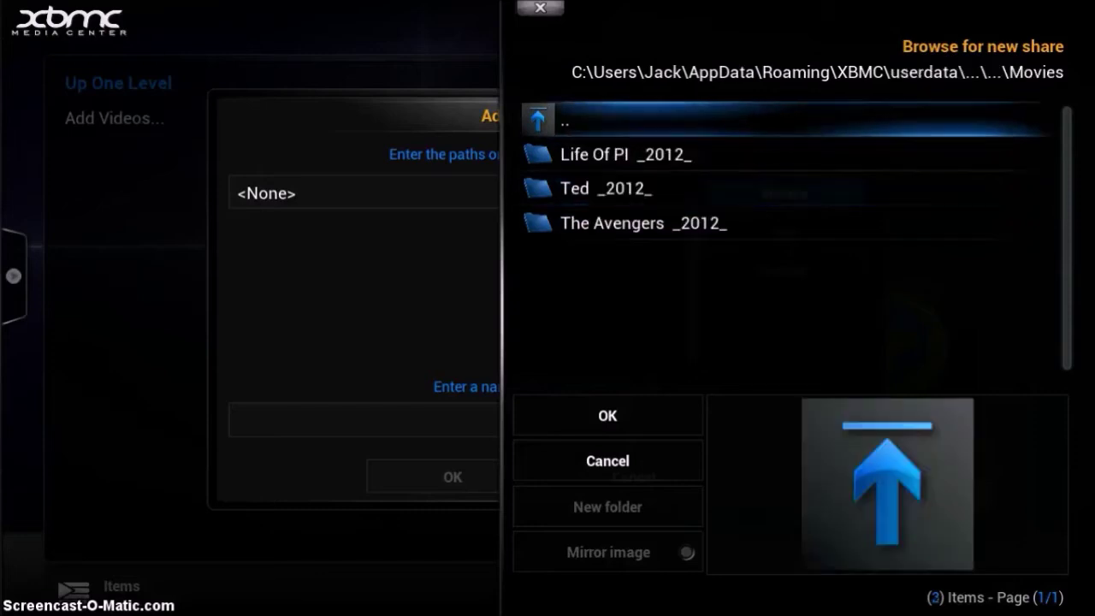
key(Down)
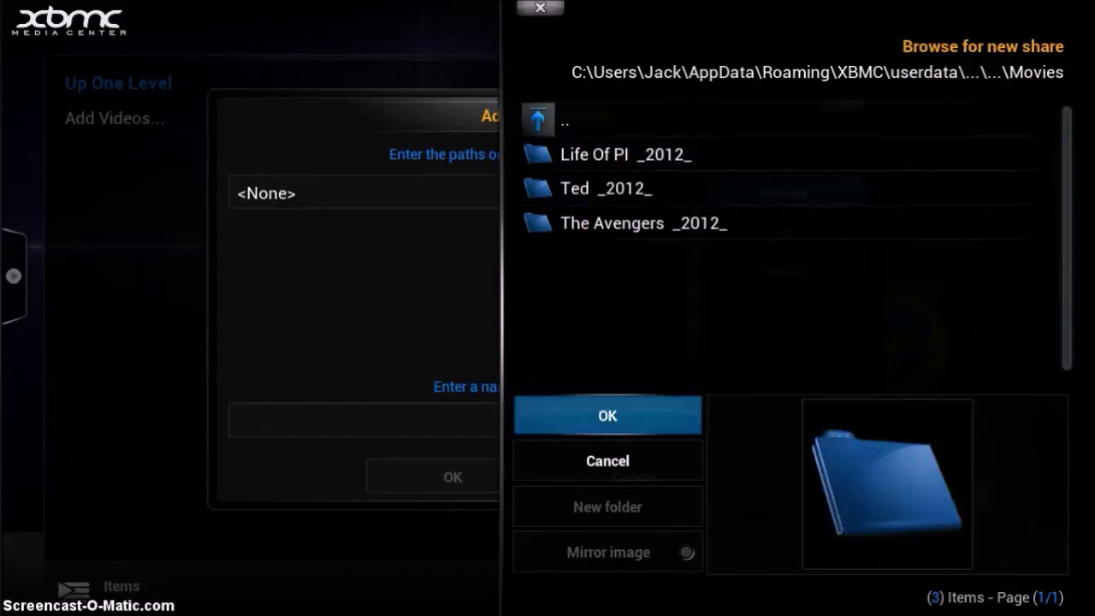
- Examine the TVShows subfolder of plugin.video.1channel, and return to the addon_data folder
key(BackSpace)
key(Down)
key(Up)
key(Up)
key(Down)
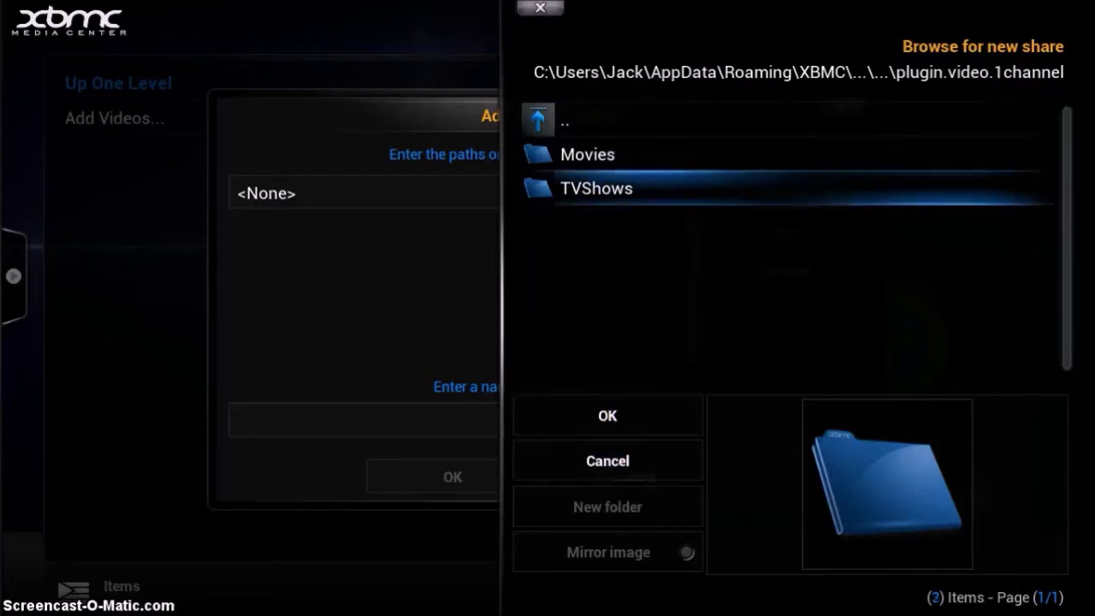
key(Return)
key(Left)
key(Up)
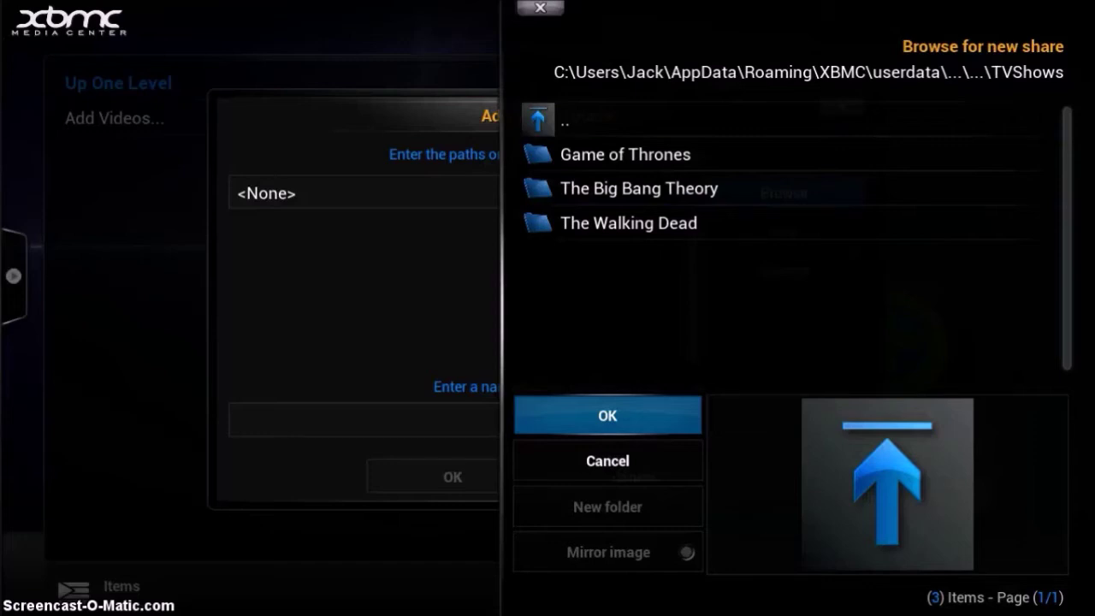
key(Right)
key(Return)
key(BackSpace)
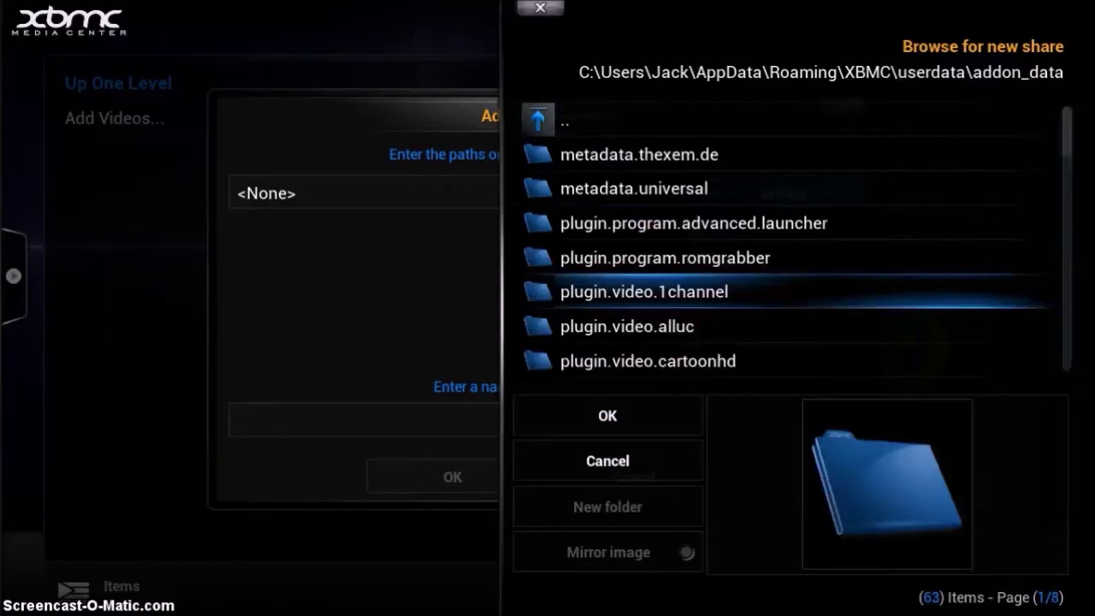
key(Down)
key(Down)
key(Down)
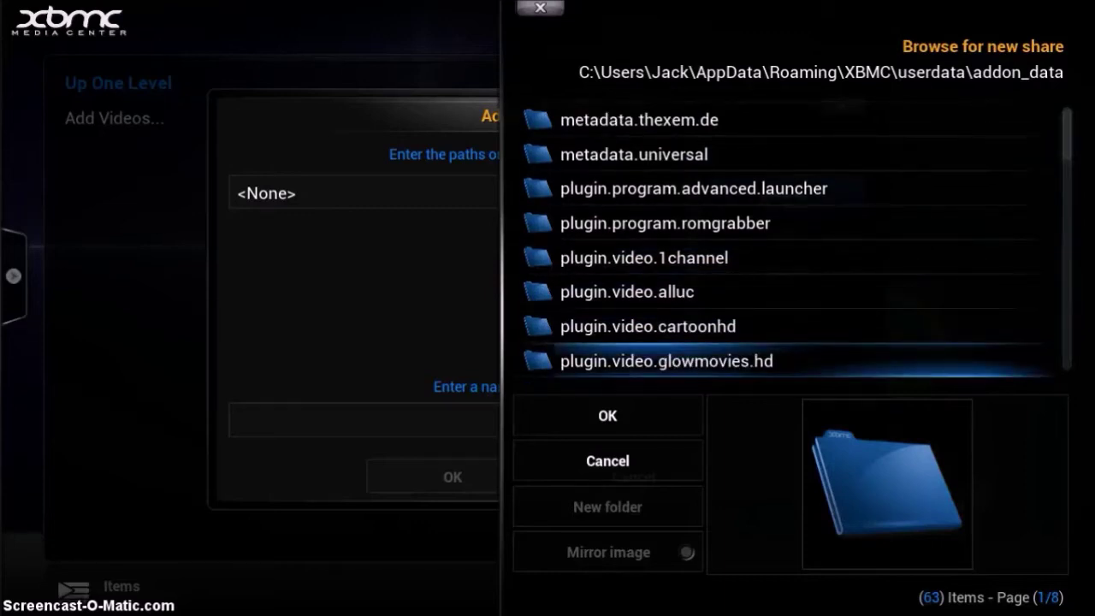
key(Return)
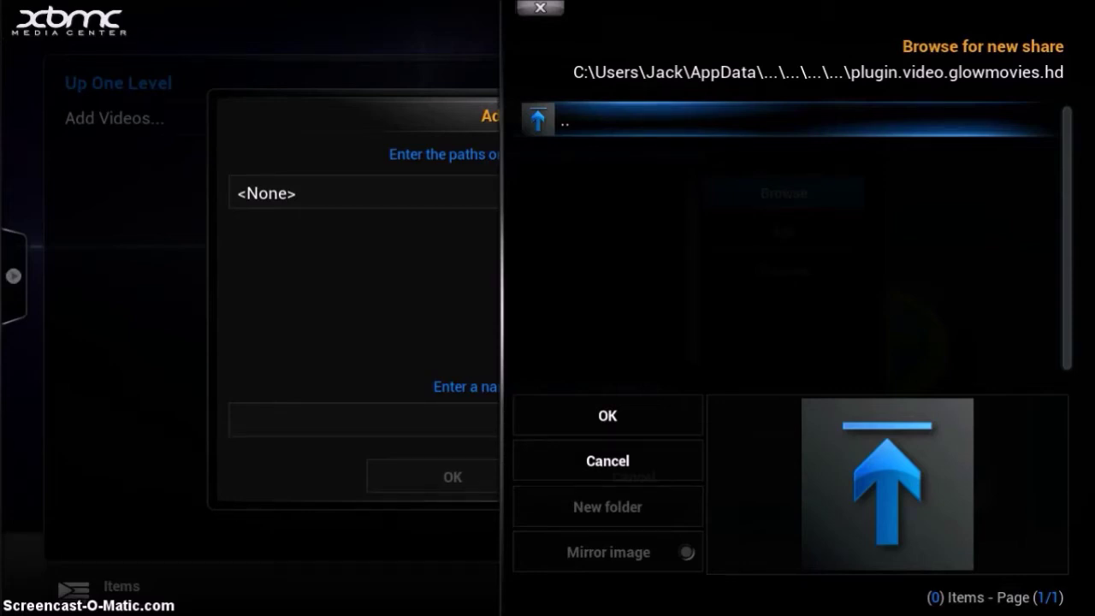
key(Return)
- Choose the Movies folder inside plugin.video.GOmovies as the location of the video source
key(Down)
key(Down)
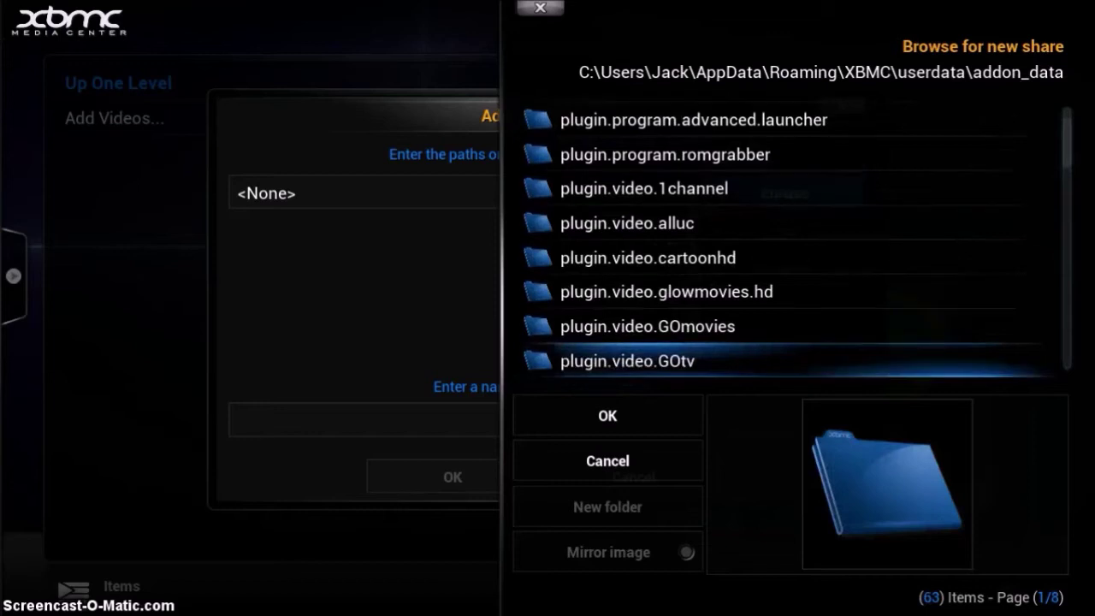
key(Up)
key(Return)
key(Down)
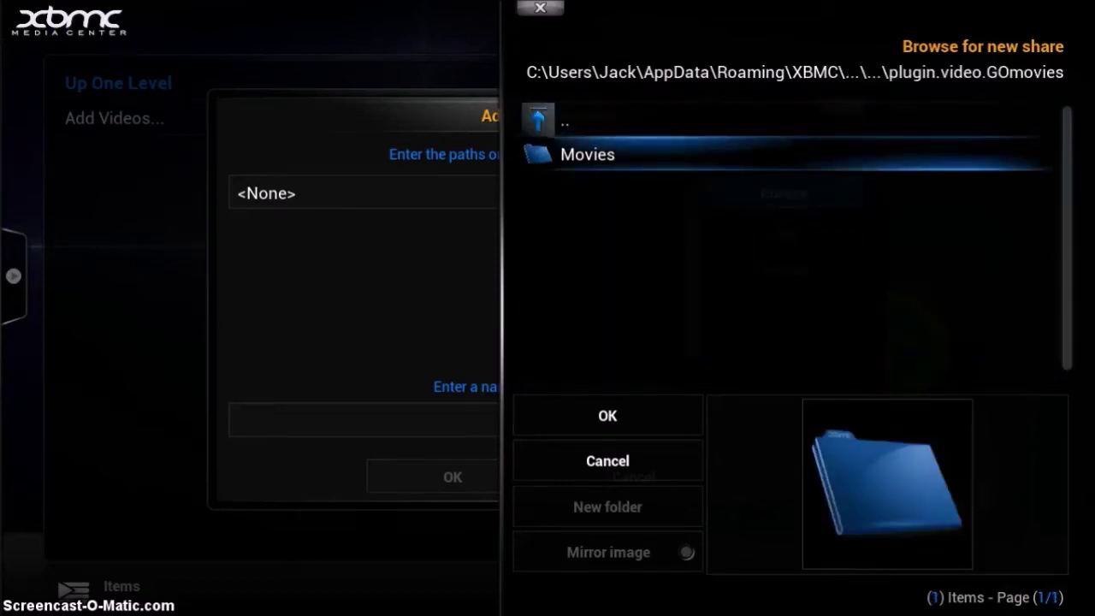
key(Return)
key(Down)
key(Left)
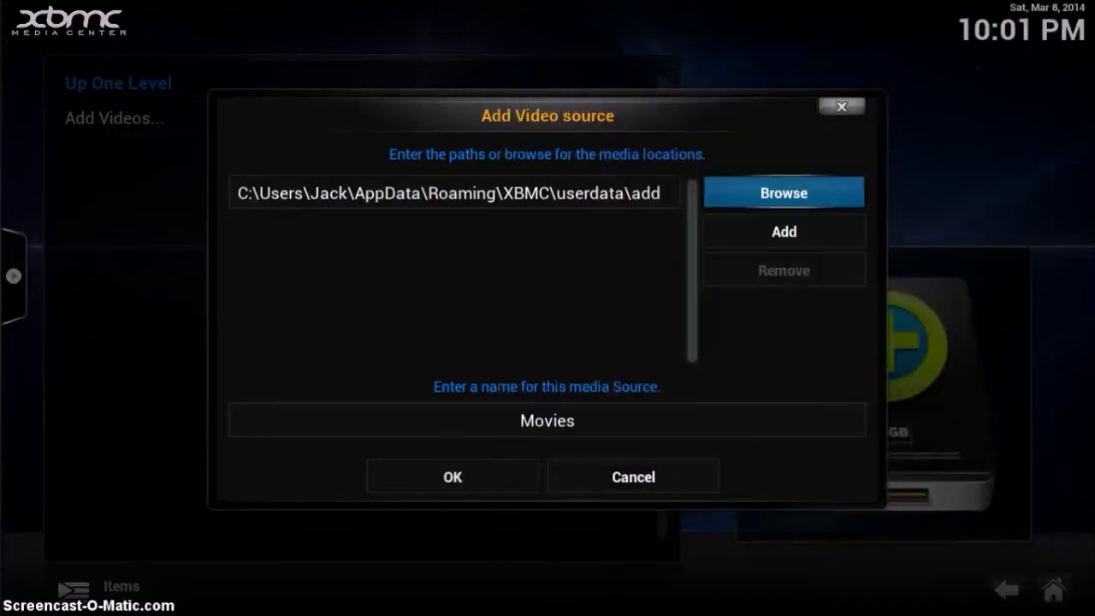
- Name the media source Movies(GO) and confirm adding it
key(Down)
key(Left)
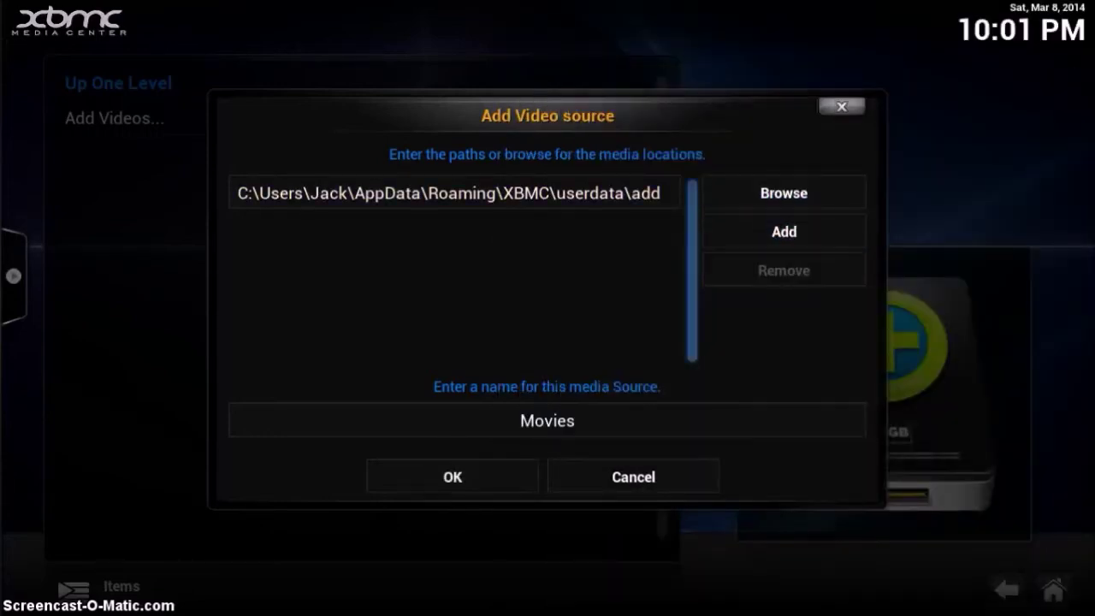
key(Left)
key(Down)
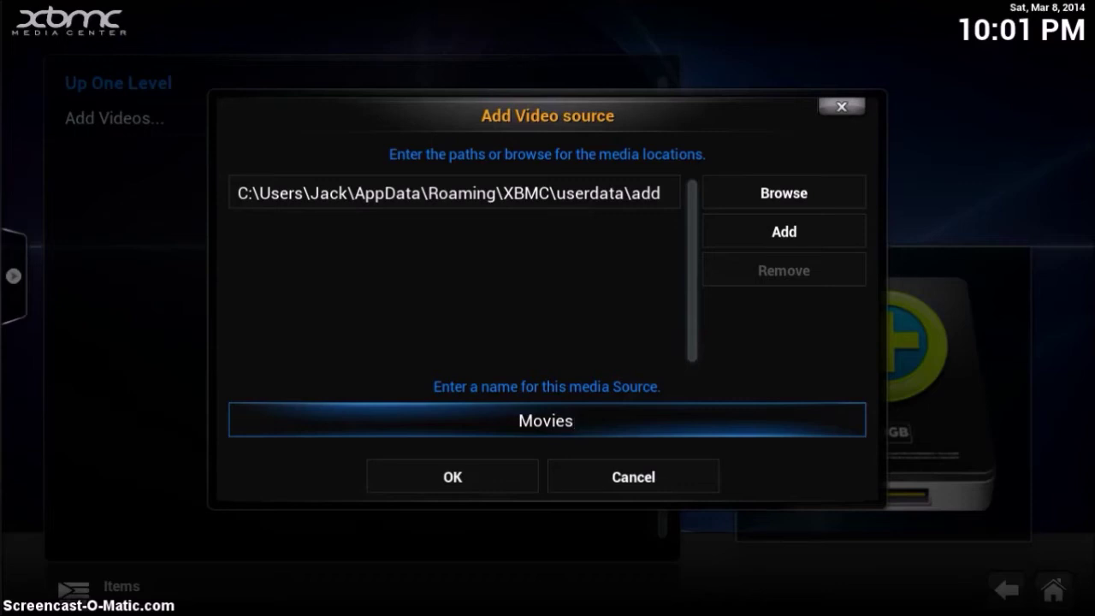
text((GO))
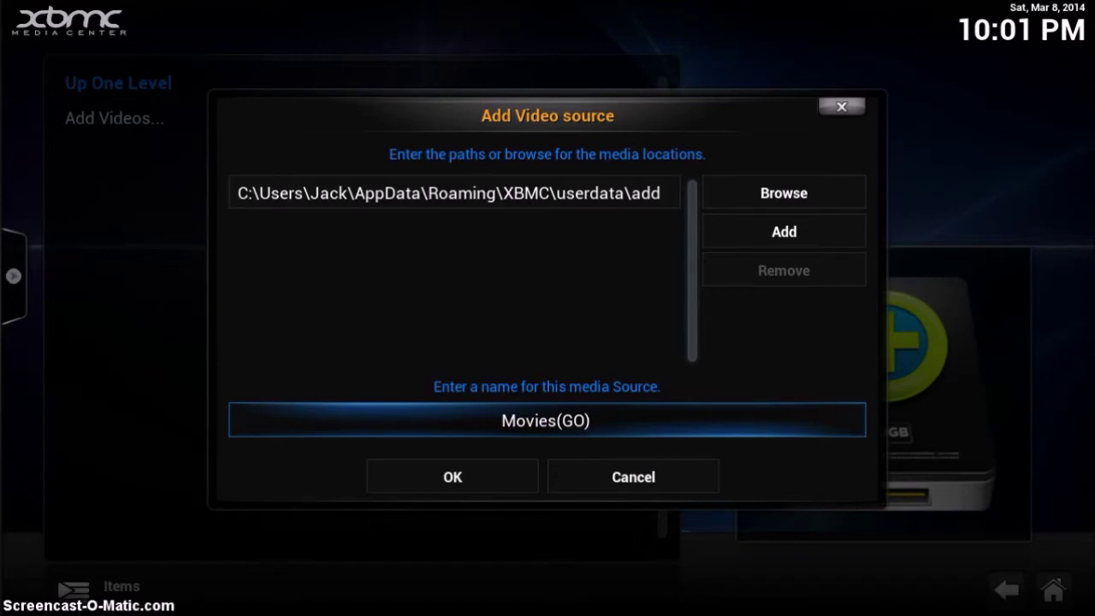
key(Down)
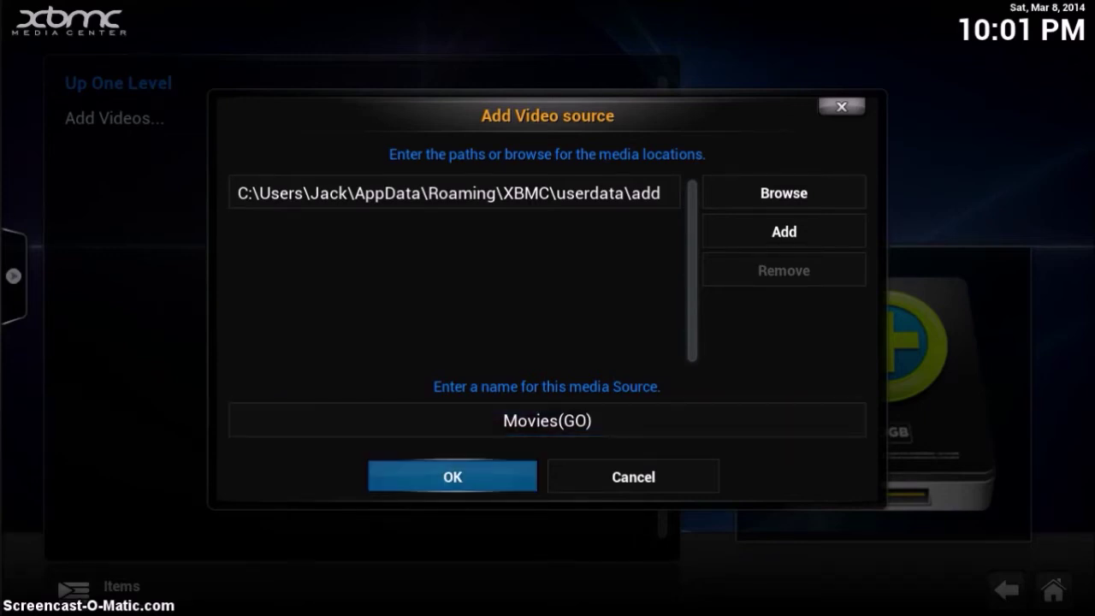
key(Return)
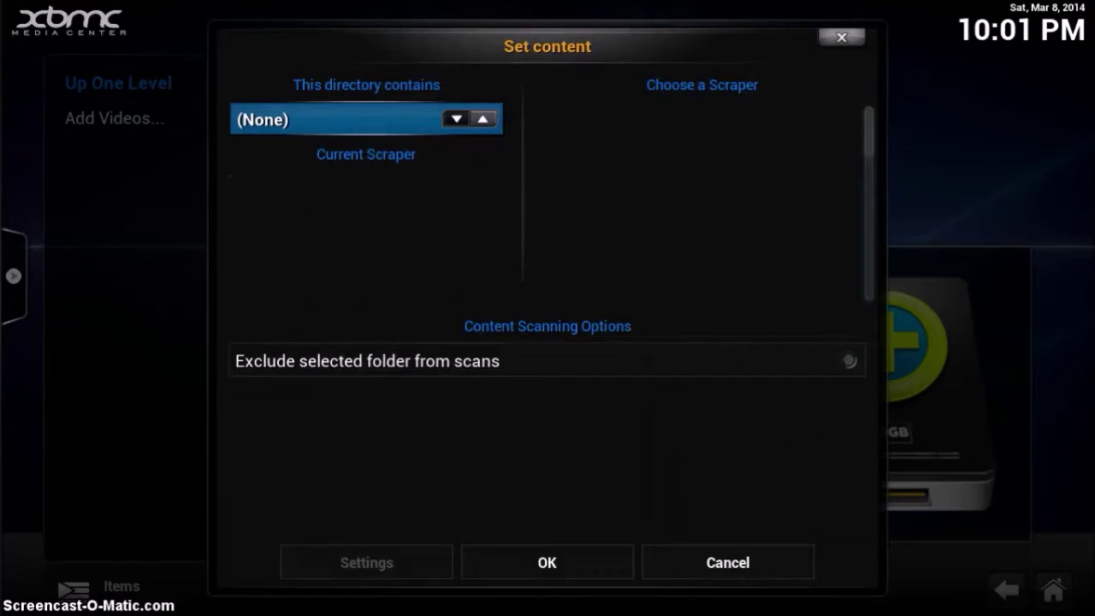
- Set the source's content to Movies with The Movie Database scraper, and accept refreshing info for all items in the path
key(Left)
key(Left)
key(Left)
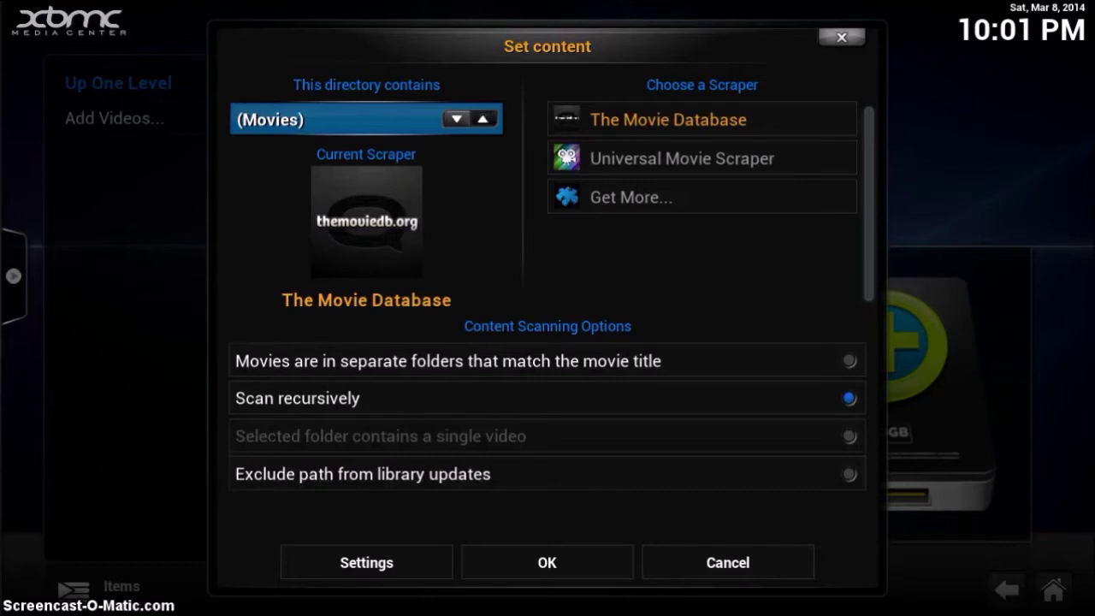
key(Right)
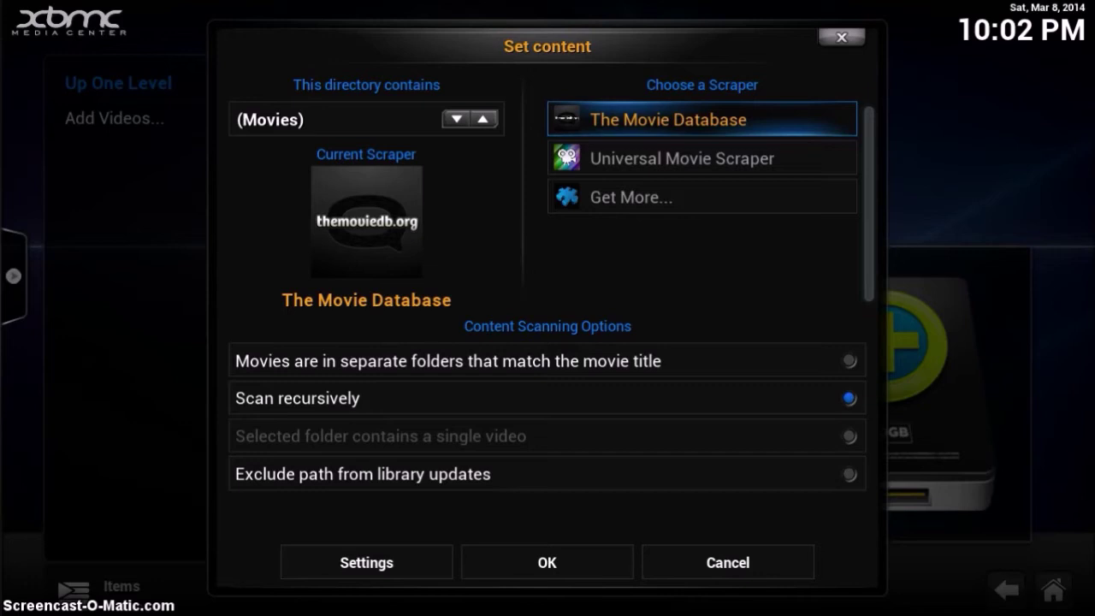
key(Left)
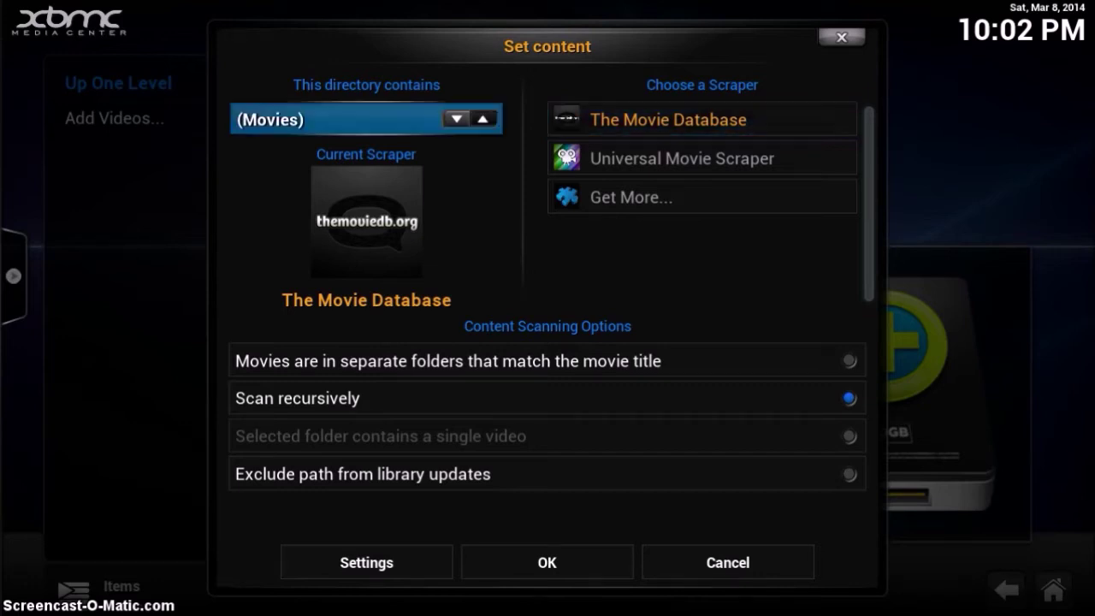
key(Down)
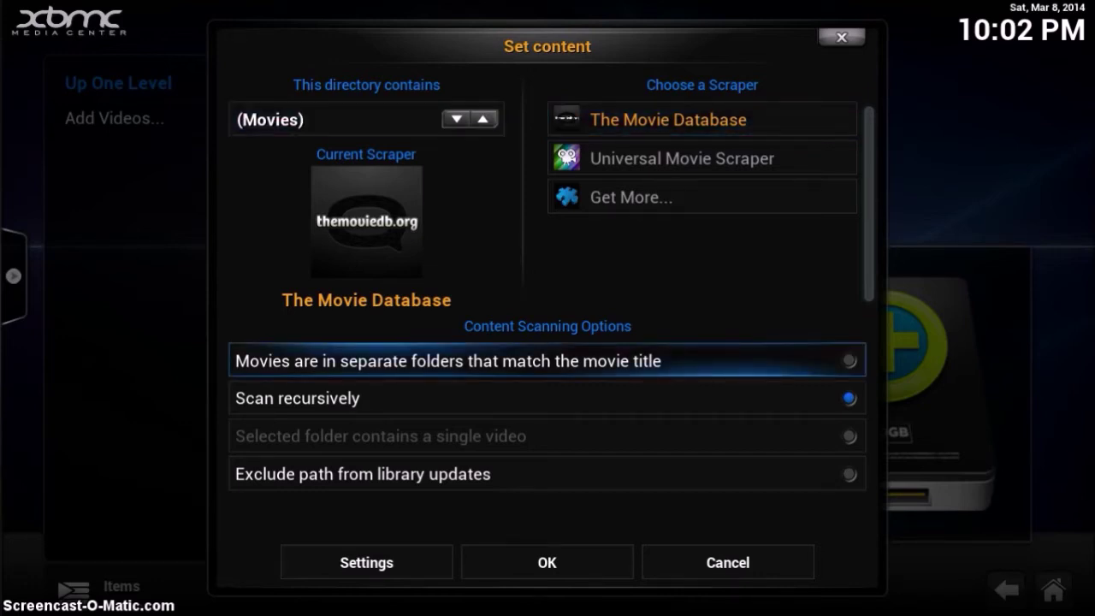
key(Down)
key(Down)
key(Down)
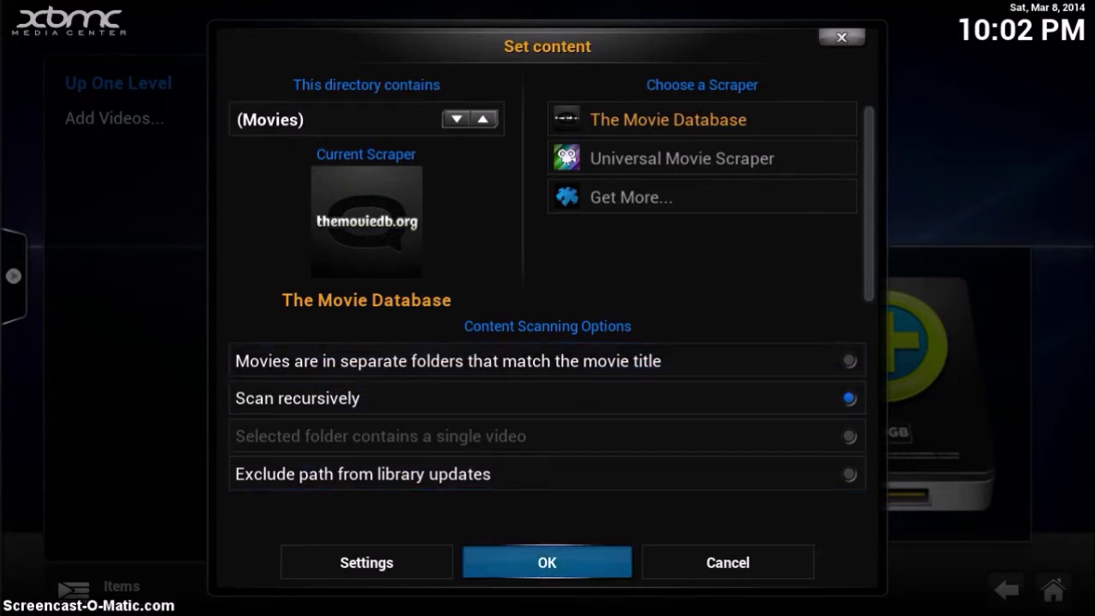
key(Return)
key(Left)
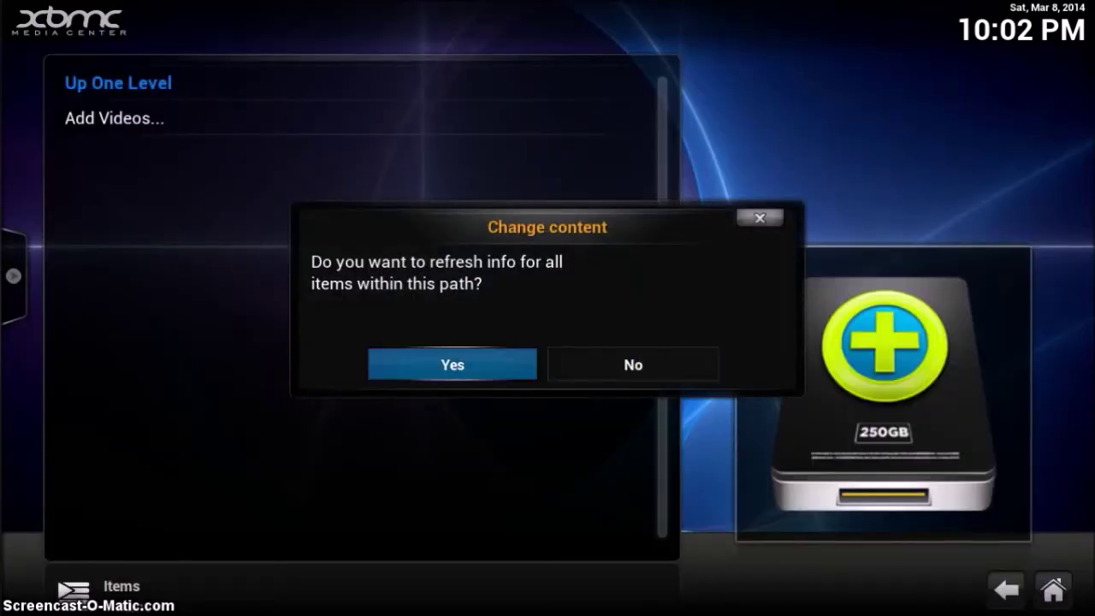
key(Return)
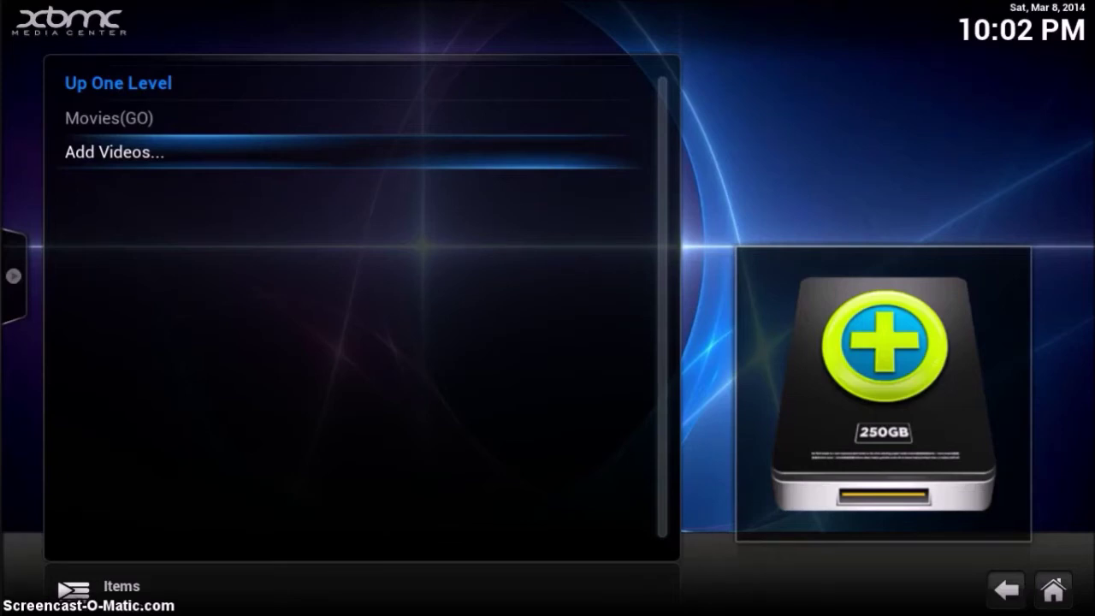
- Start adding another video source and browse from the Home folder to userdata\addon_data
key(Return)
key(Right)
key(Right)
key(Return)
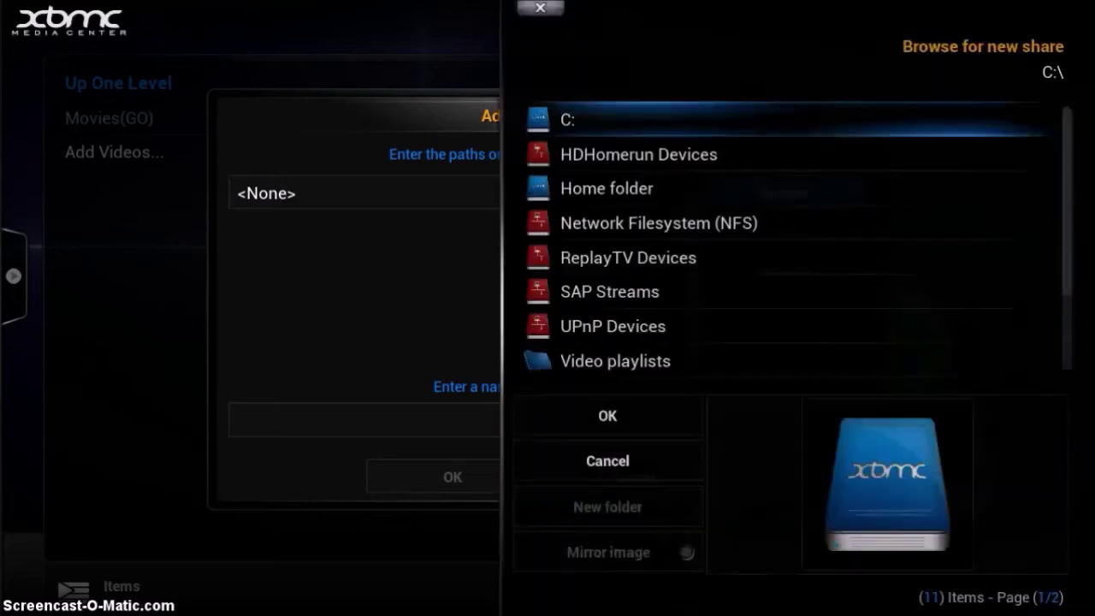
key(Down)
key(Down)
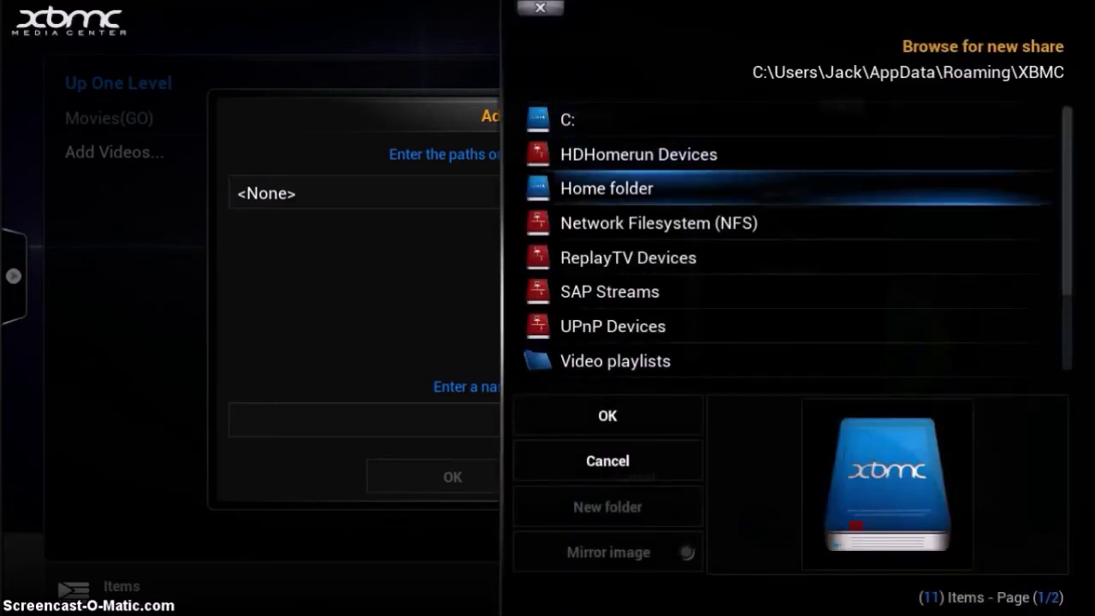
key(Return)
key(Up)
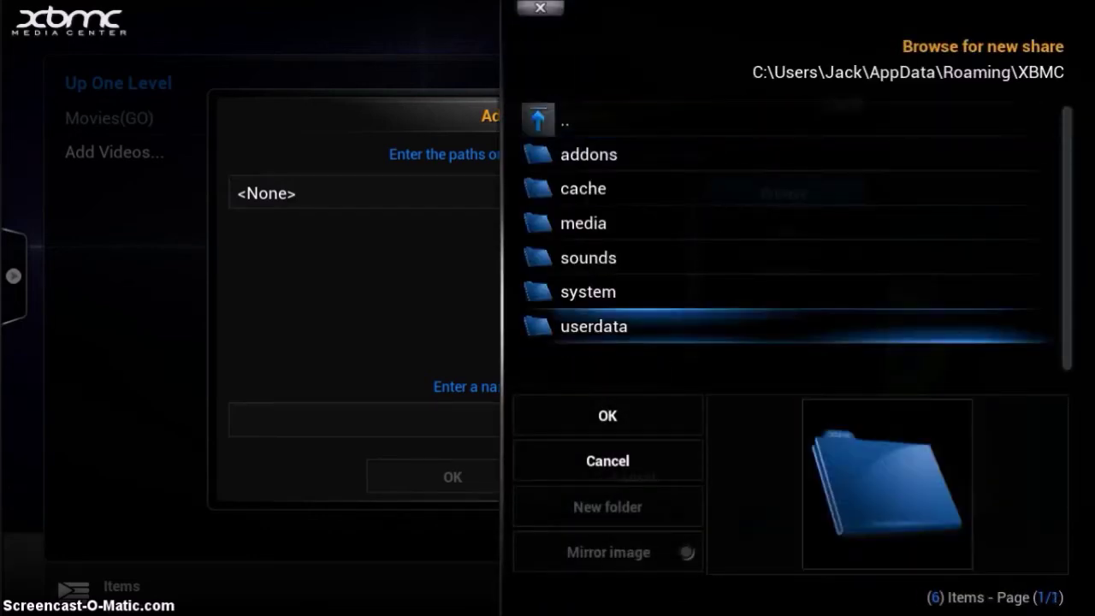
key(Return)
key(Down)
key(Return)
- Choose the TVShows folder inside plugin.video.GOtv as the location of the new video source
key(Down)
key(Down)
key(Down)
key(Down)
key(Down)
key(Down)
key(Down)
key(Down)
key(Down)
key(Down)
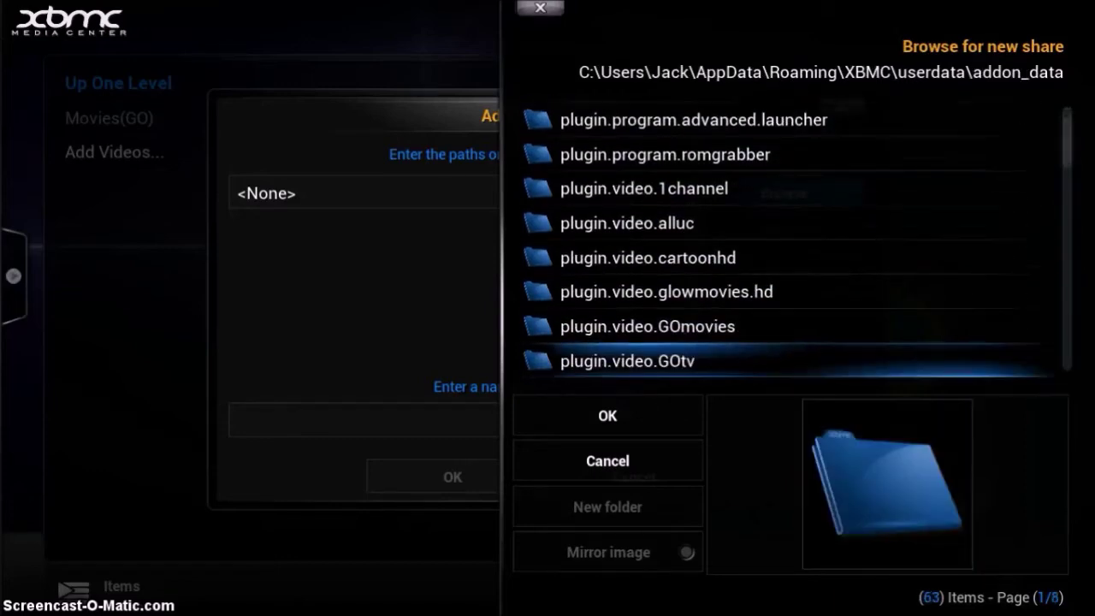
key(Return)
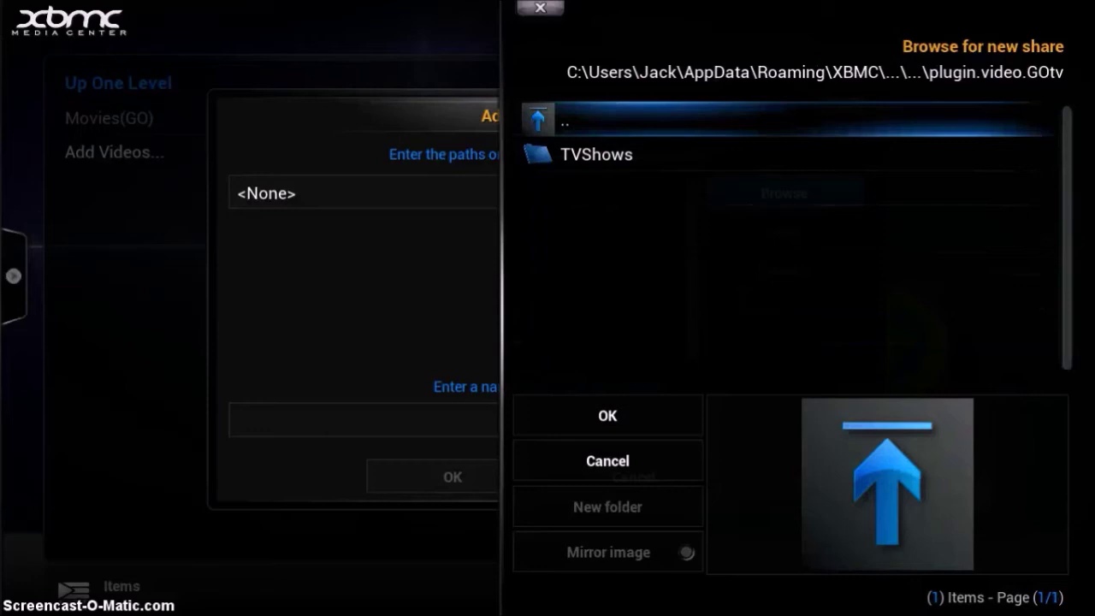
key(Down)
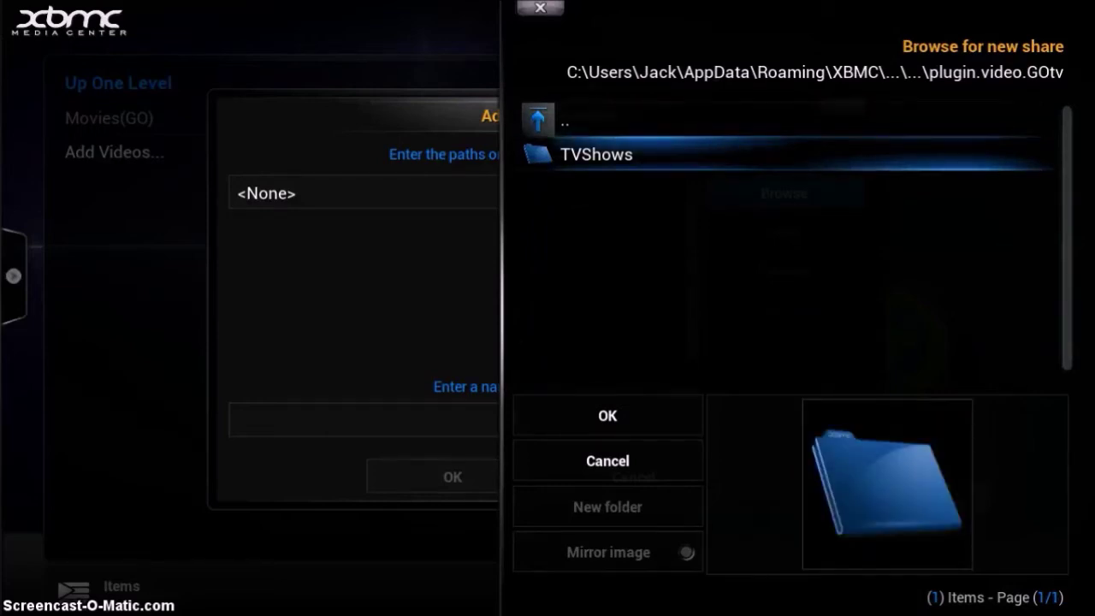
key(Return)
key(Left)
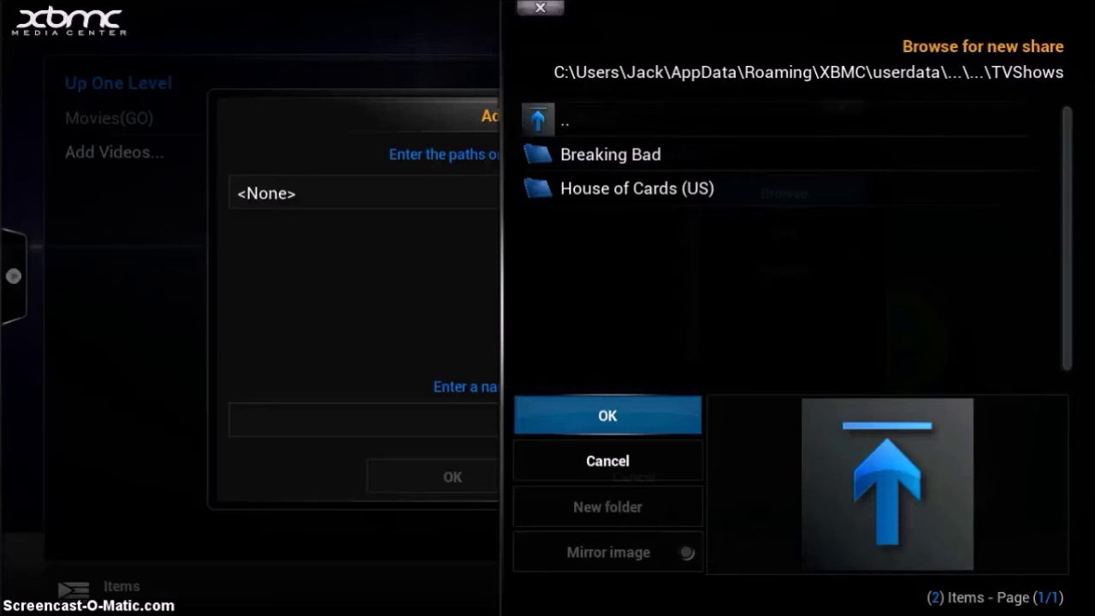
key(Return)
- Name the media source TVShows(GO) and confirm adding it
key(Down)
key(Left)
key(Left)
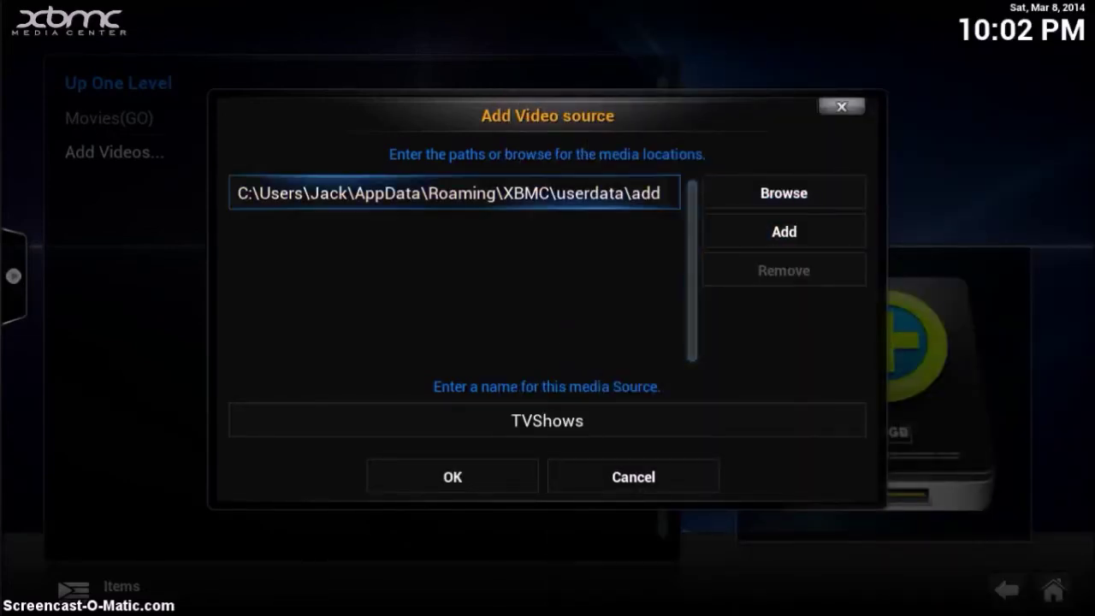
key(Down)
text(()
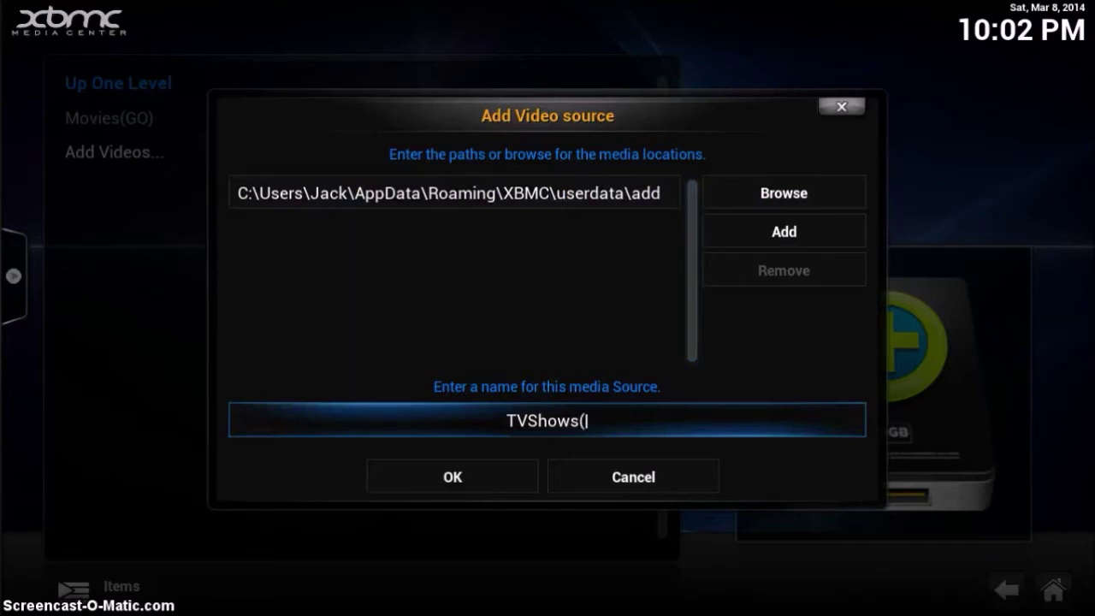
text(GO))
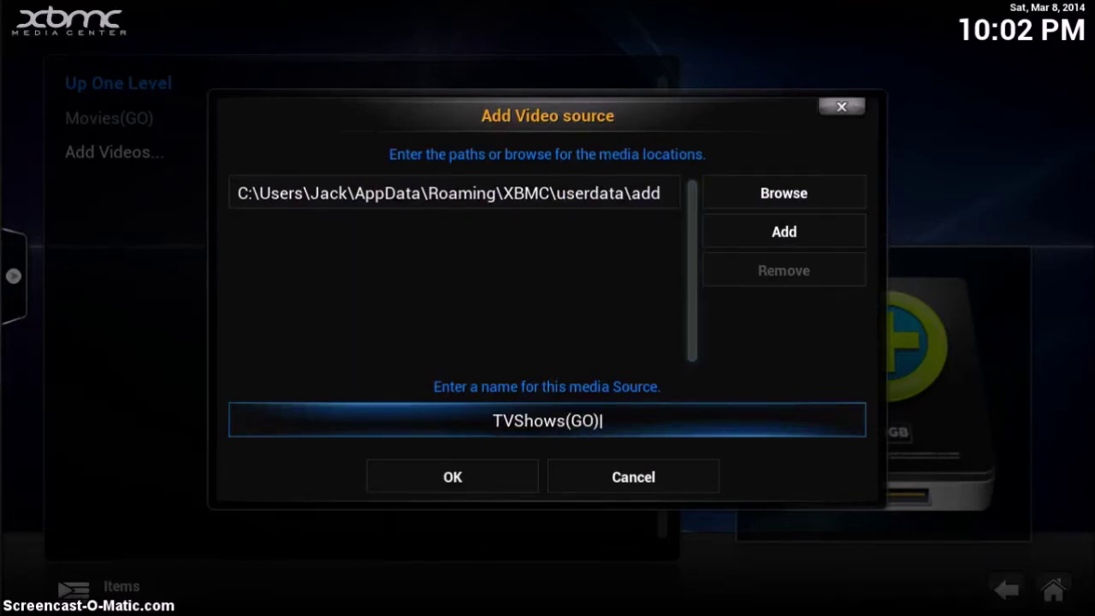
key(Down)
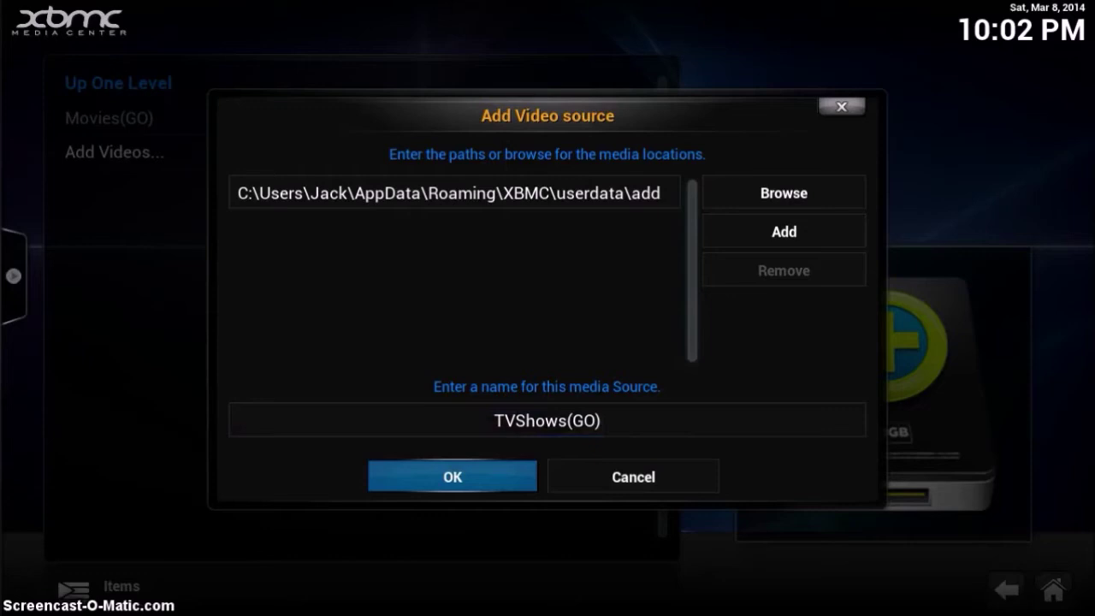
key(Return)
- Set the source's content to TV shows with The TVDB scraper, and accept refreshing info for all items in the path
key(Right)
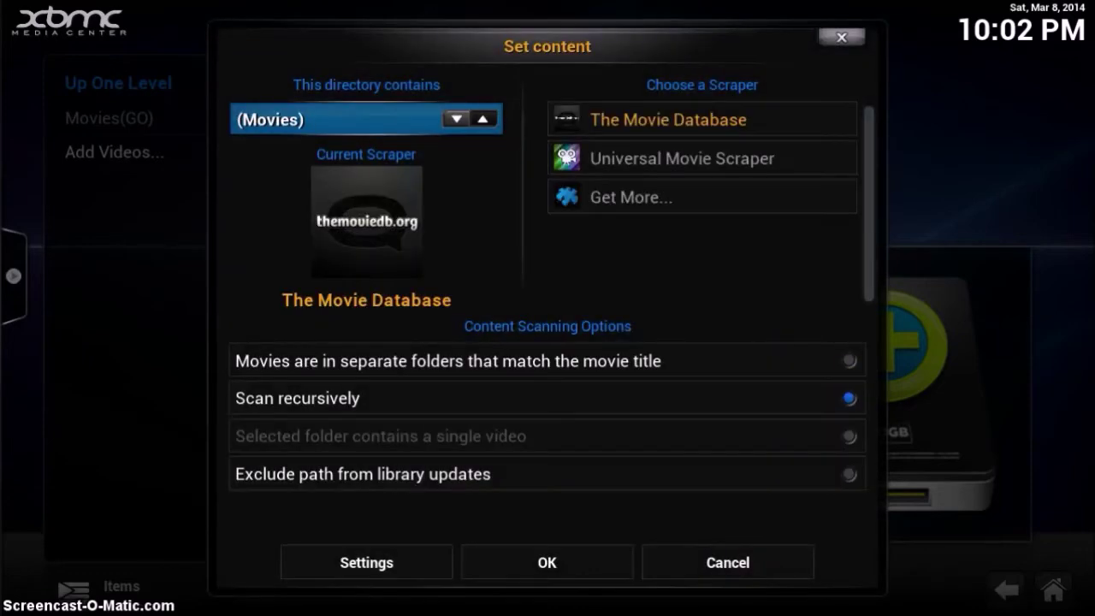
key(Right)
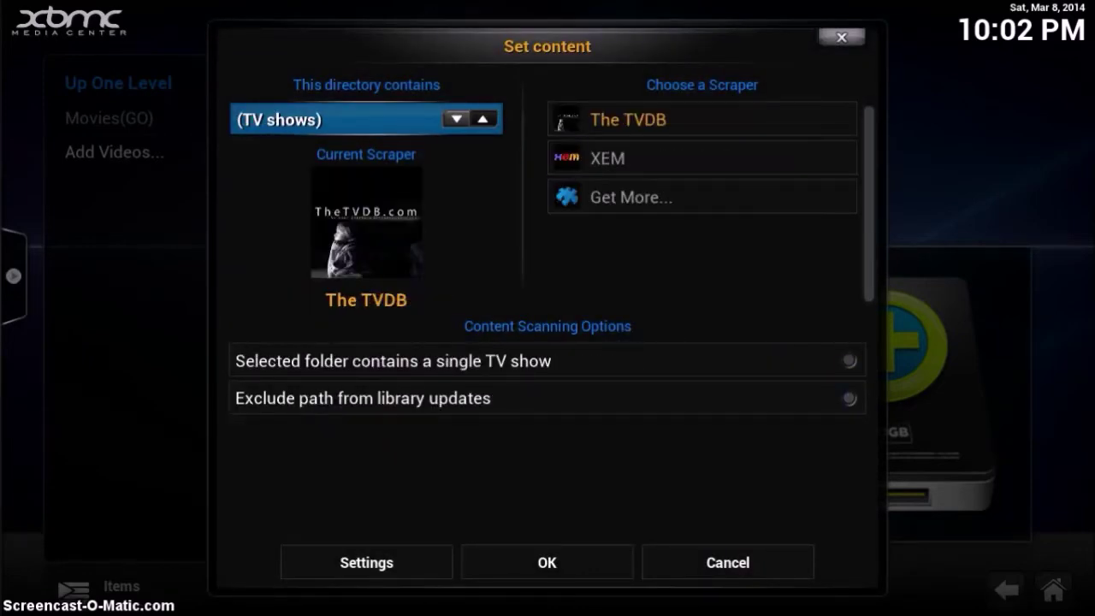
key(Right)
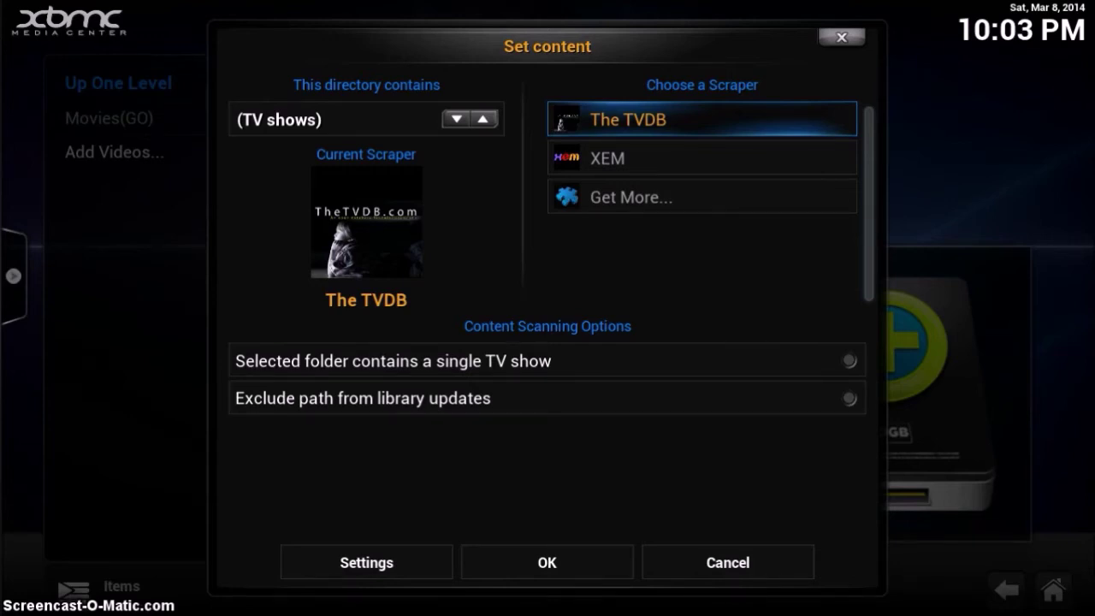
key(Left)
key(Down)
key(Down)
key(Down)
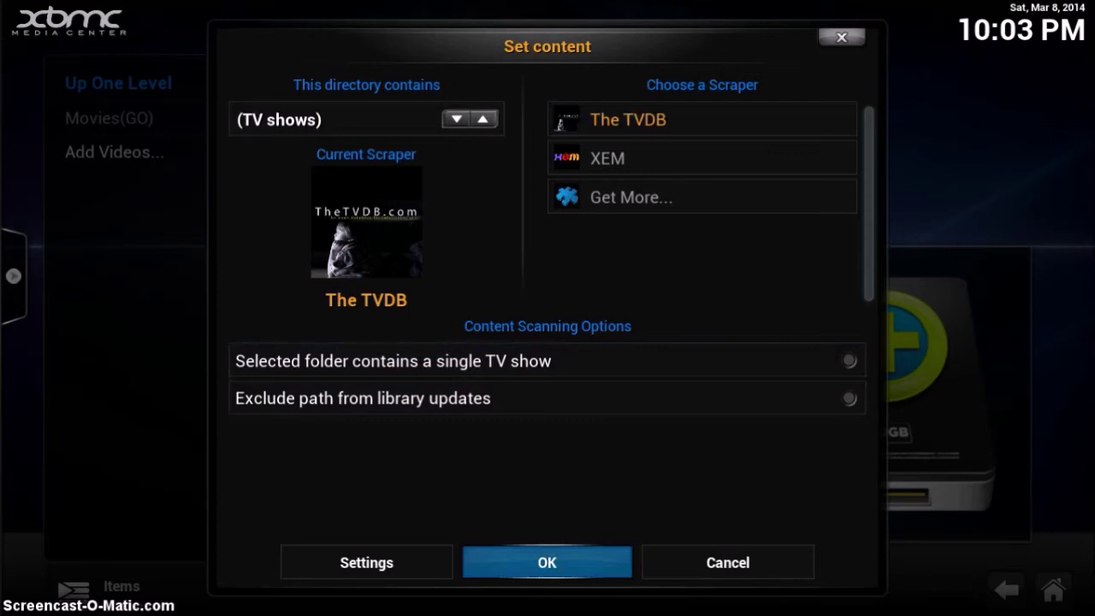
key(Return)
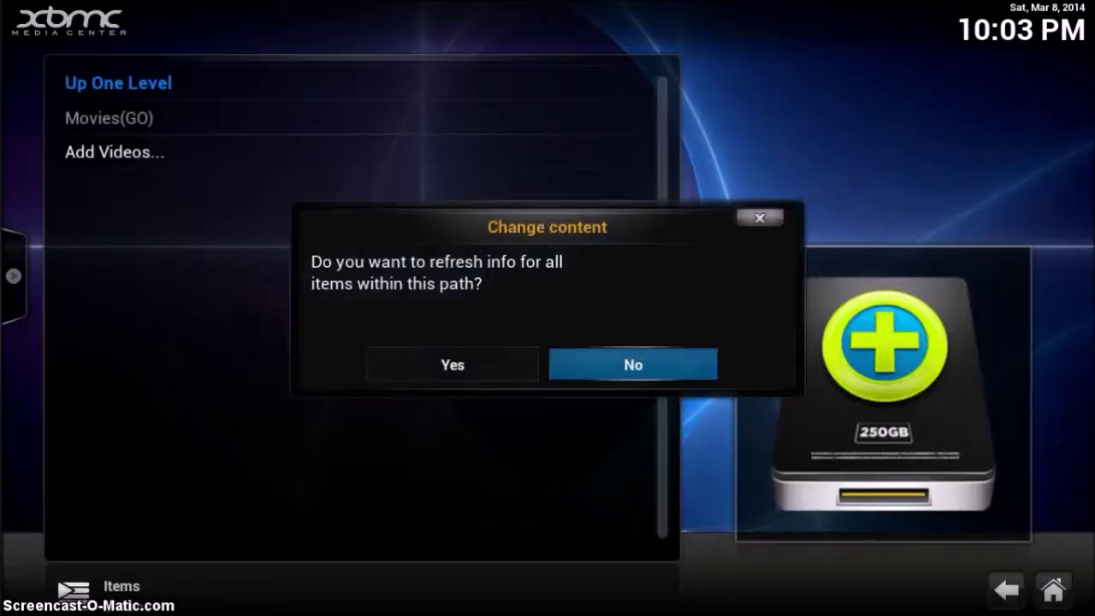
key(Left)
key(Return)
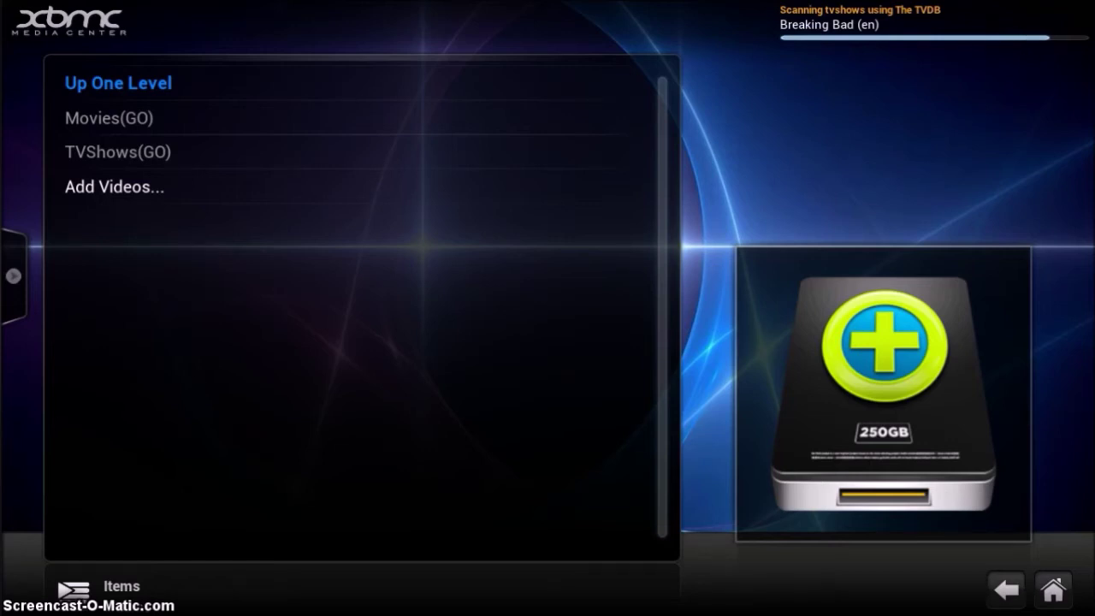
- Open the Movies library from the home screen and examine the X-Men: Days of Future Past and Frozen entries
key(BackSpace)
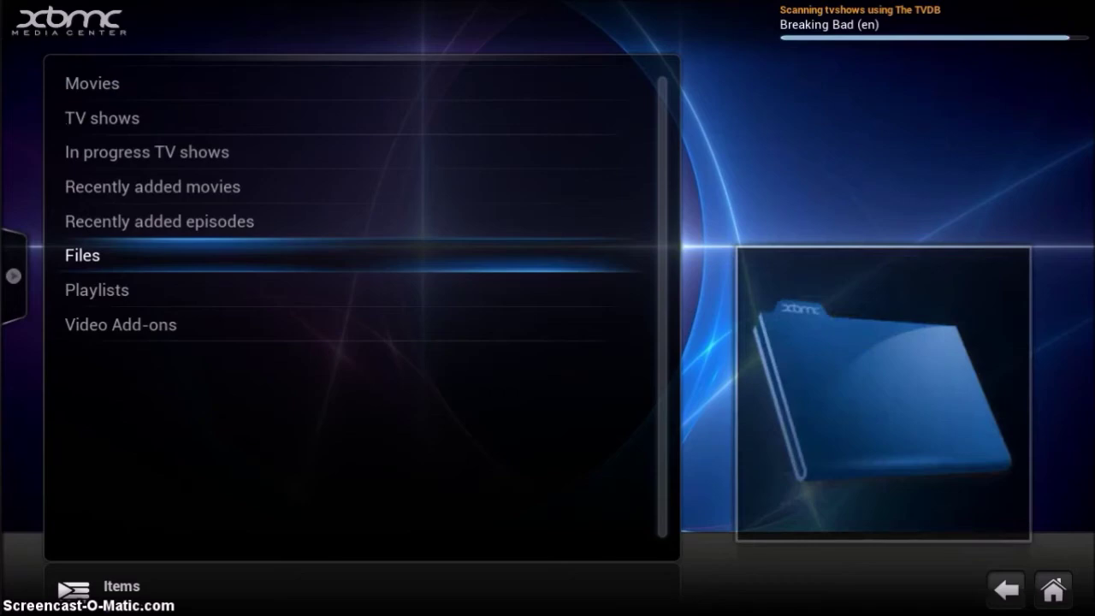
key(BackSpace)
key(Right)
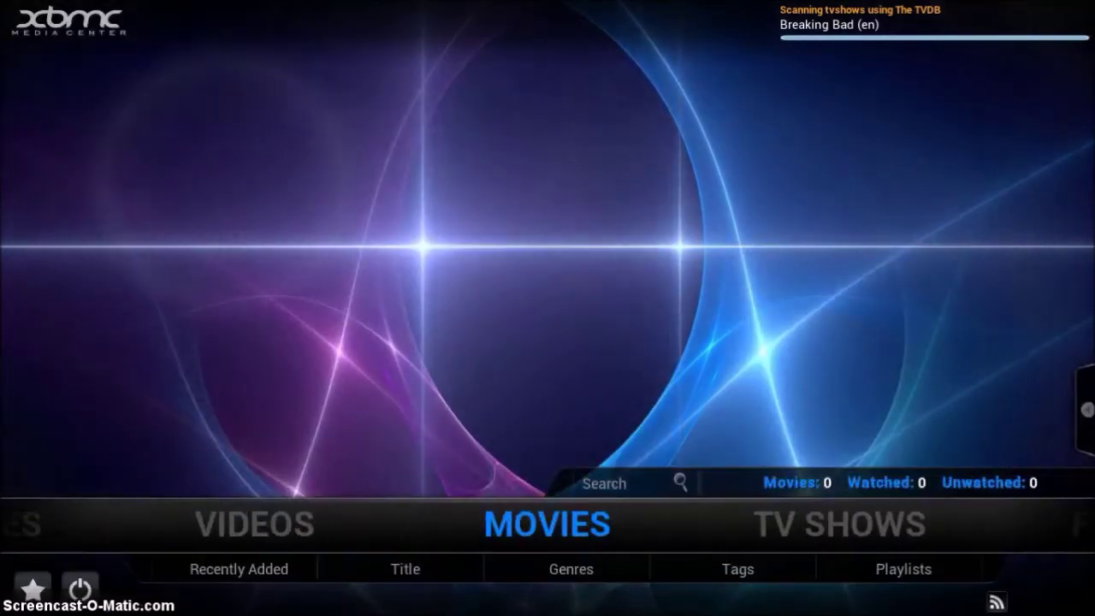
key(Return)
key(Down)
key(Down)
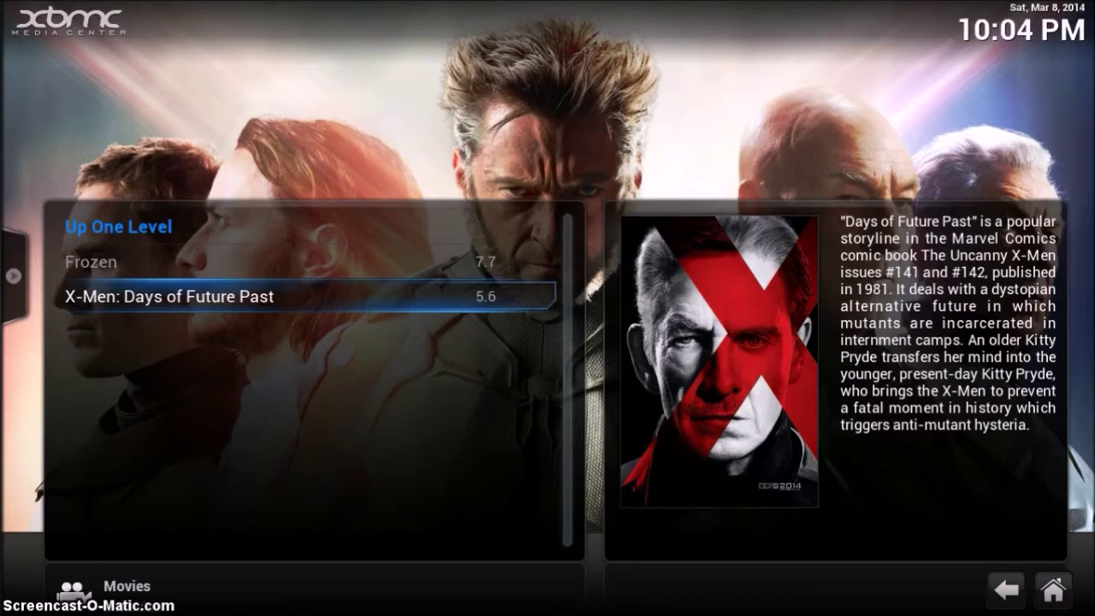
click(256, 262)
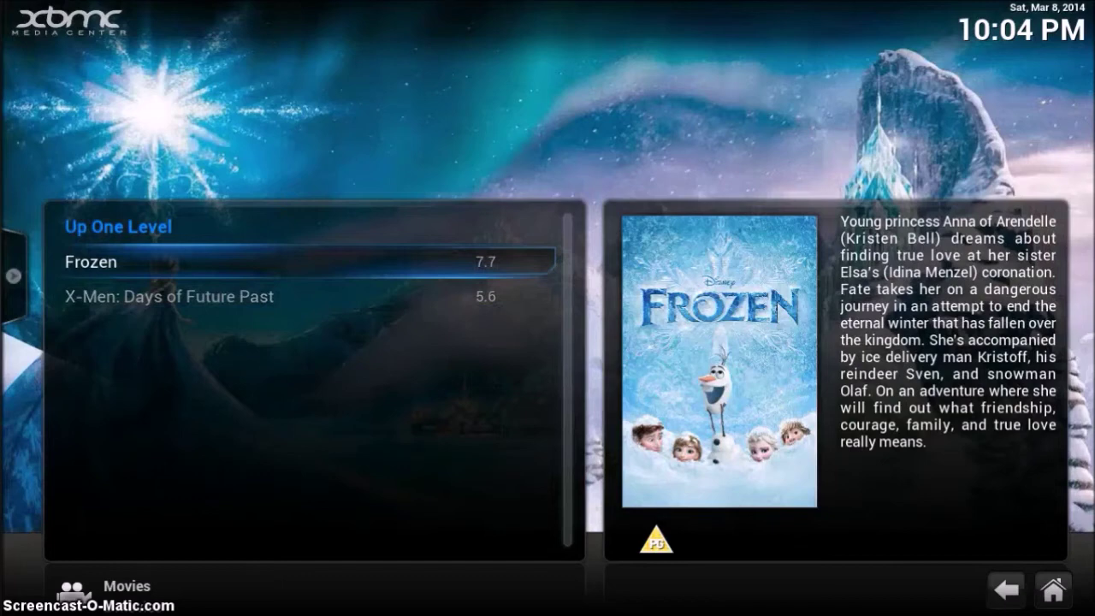
key(c)
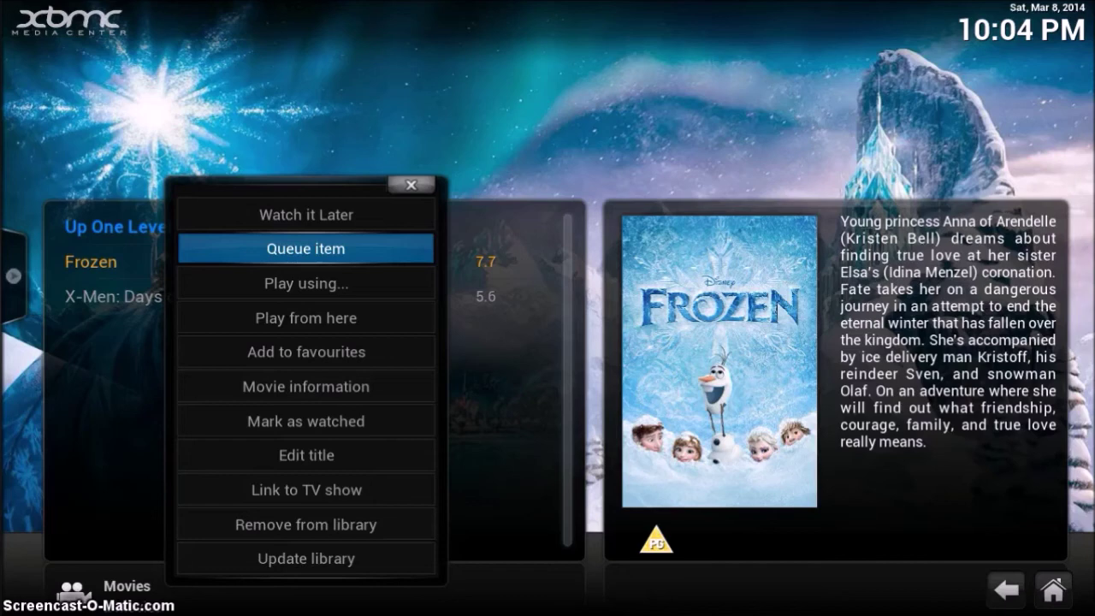
key(Return)
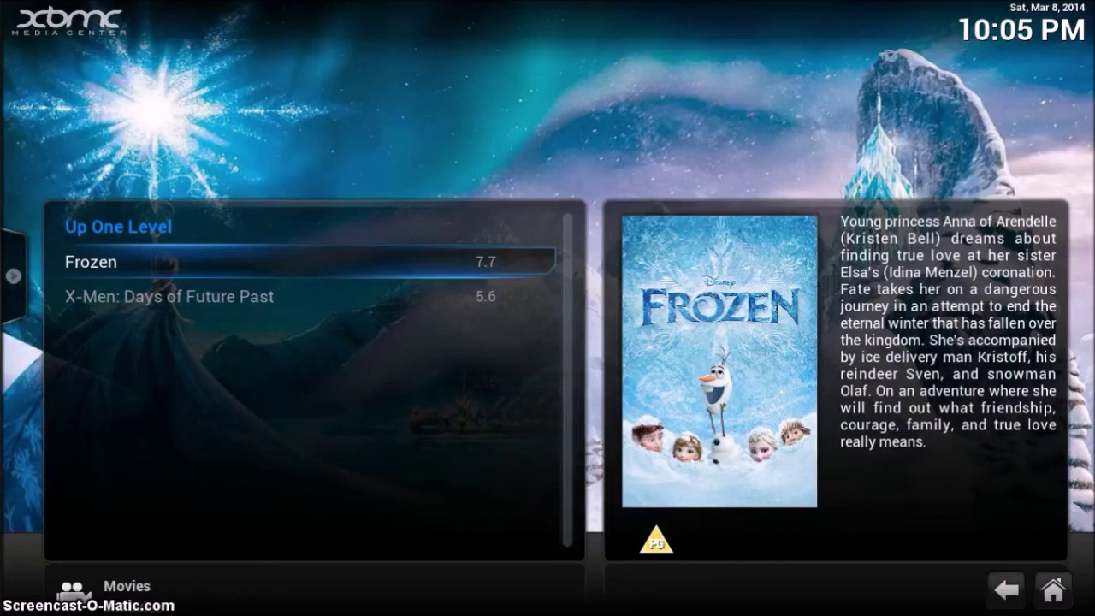
- Open the movie information for Frozen
key(c)
key(Down)
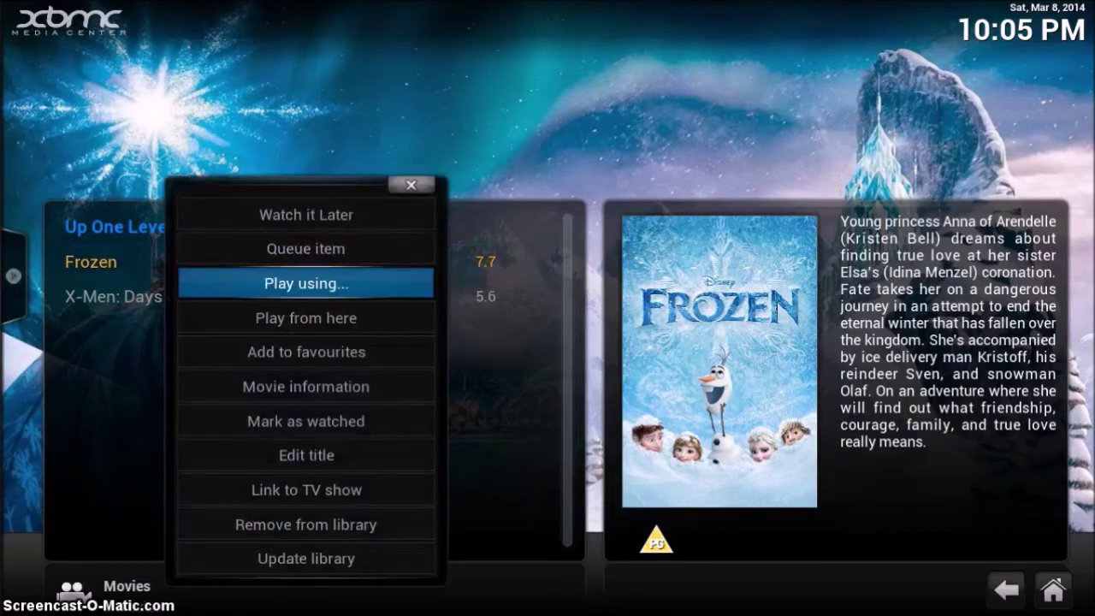
key(Down)
key(Down)
key(Down)
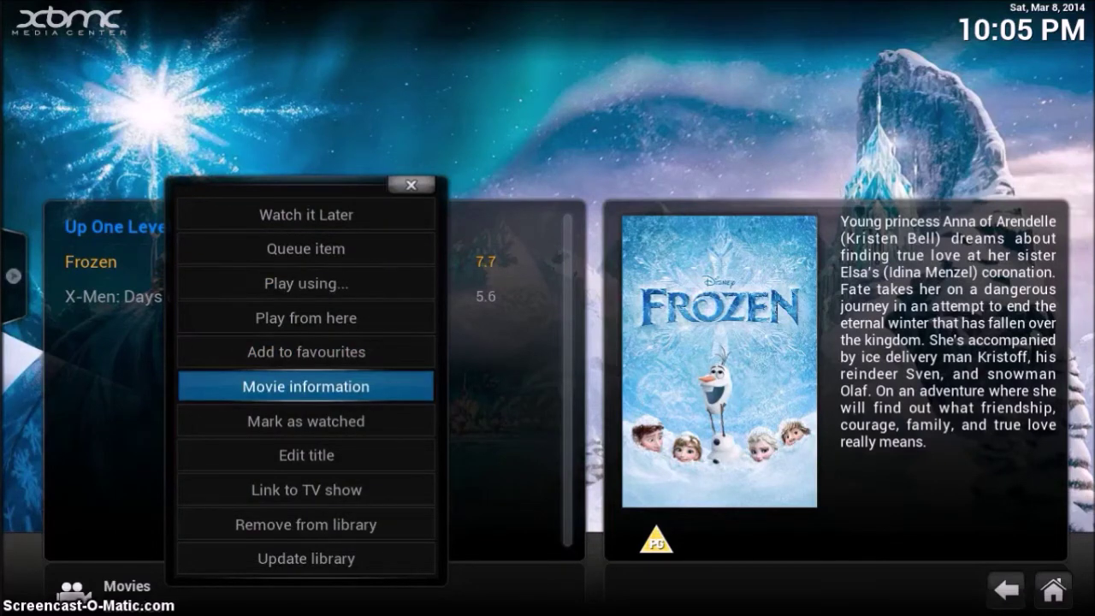
key(Return)
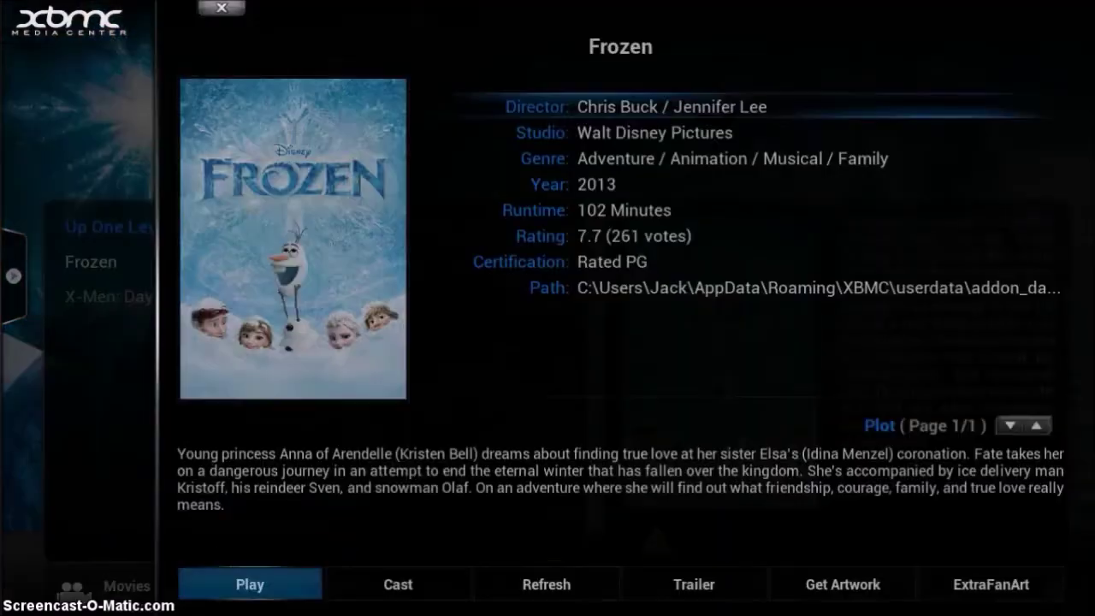
- Request a refresh of Frozen's movie information, look through the suggested title matches, and close the movie details
key(Right)
key(Right)
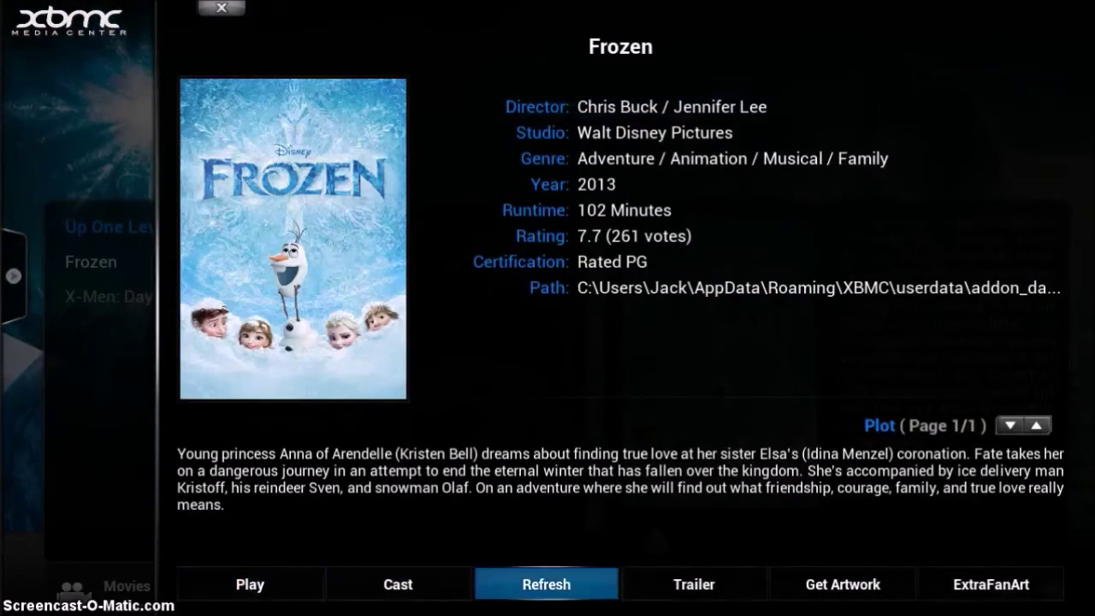
key(Return)
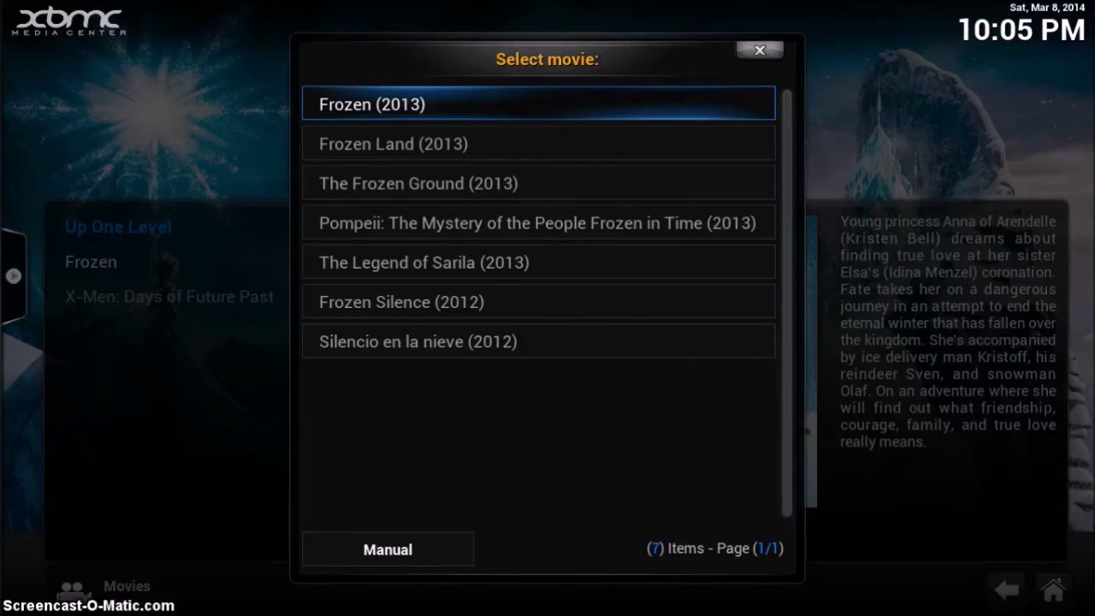
key(Down)
key(Down)
key(Down)
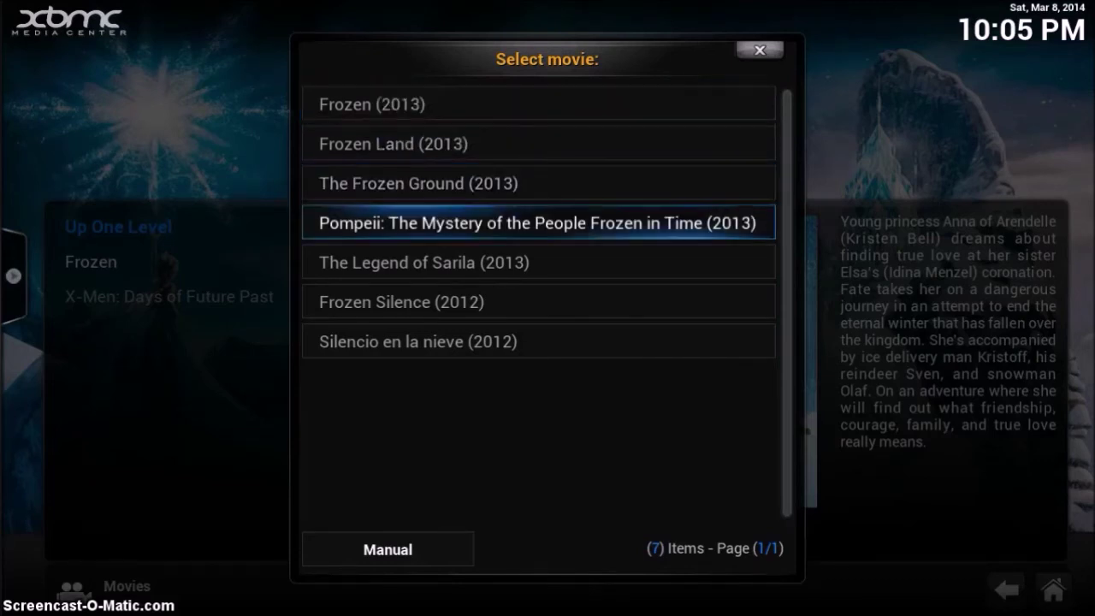
key(Down)
key(Down)
key(Down)
key(Up)
key(Up)
key(Up)
key(Up)
key(Up)
key(Up)
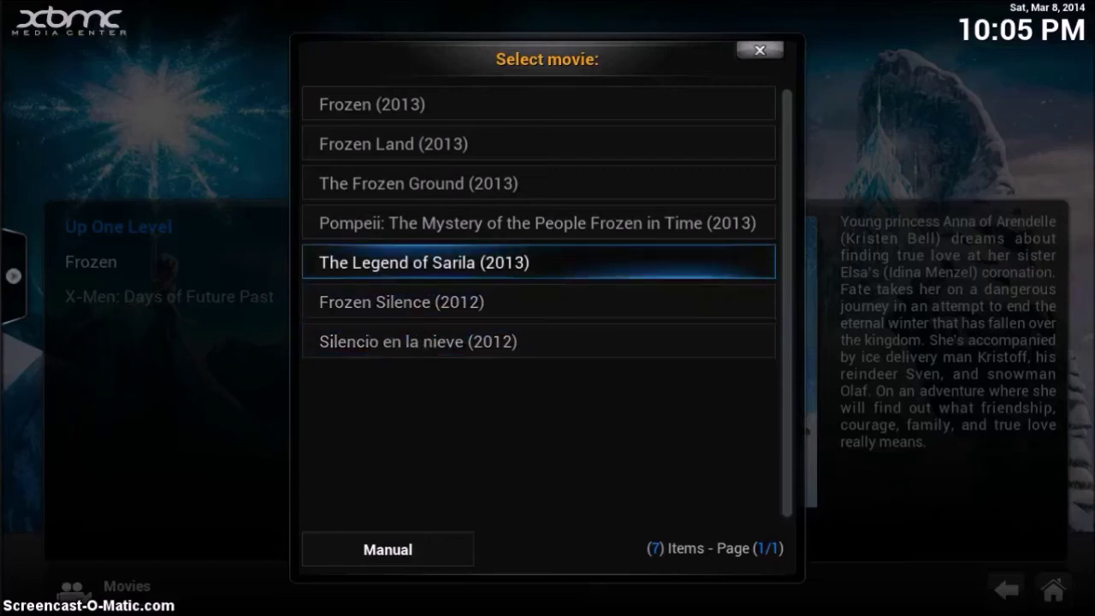
key(Return)
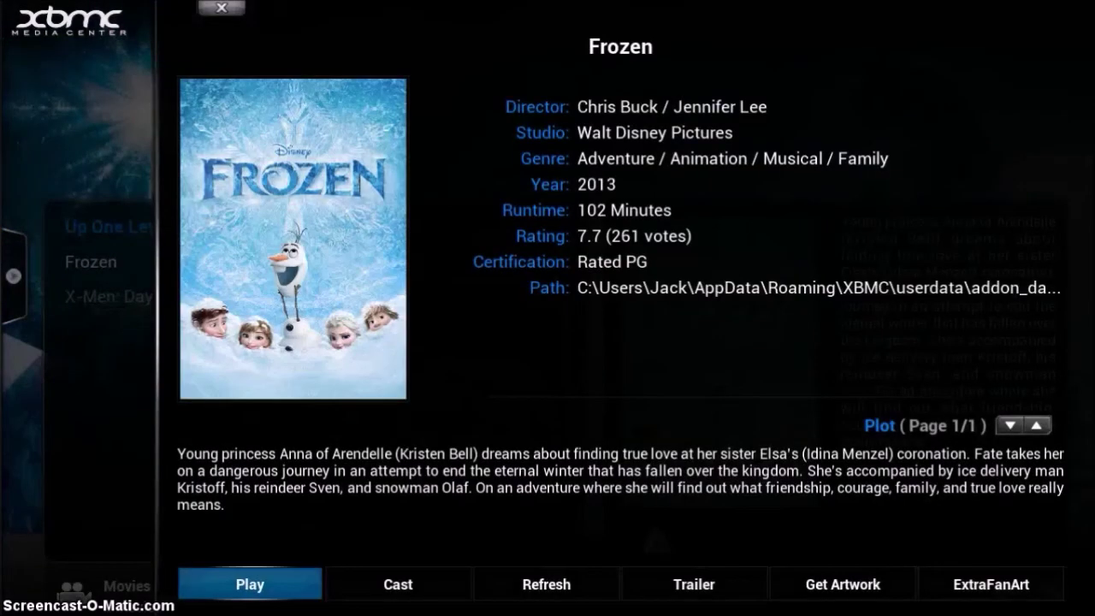
key(Escape)
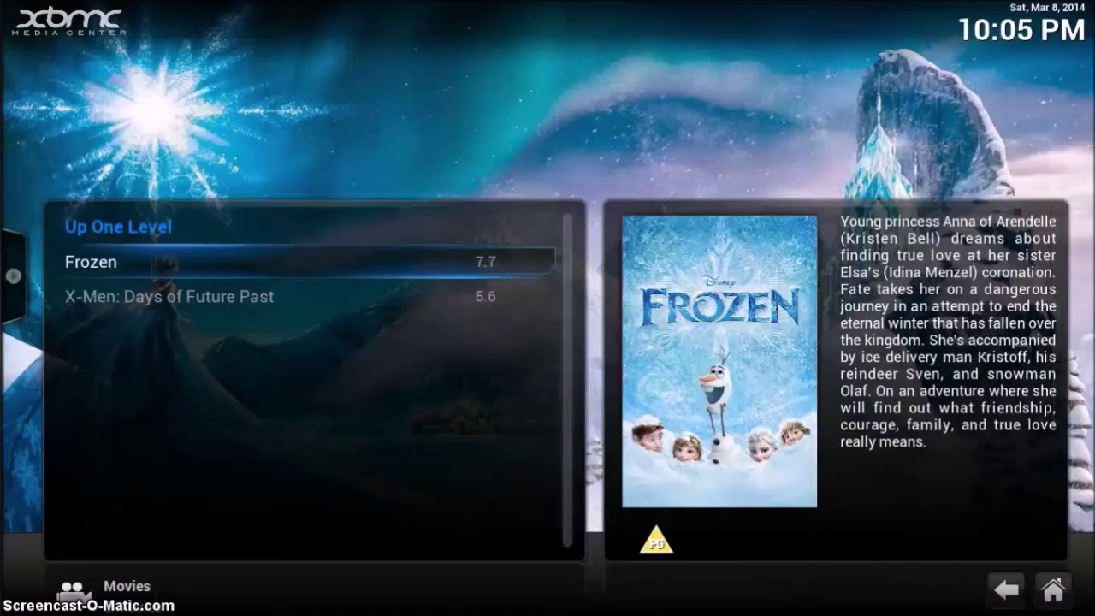
- Return to the home screen, open the TV Shows library and view the show information for Breaking Bad
key(Escape)
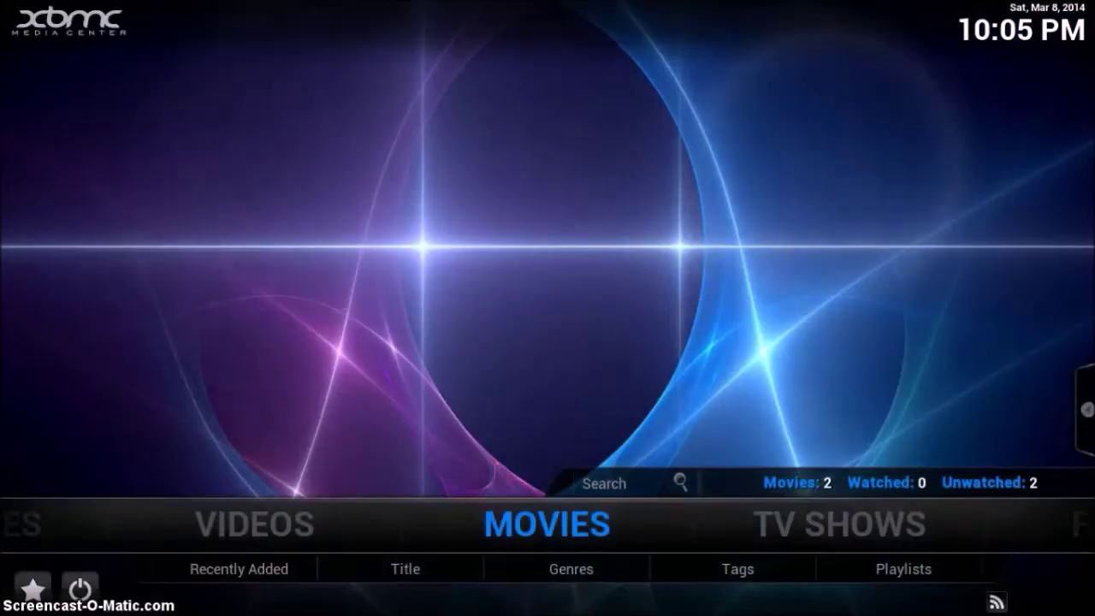
key(Right)
key(Return)
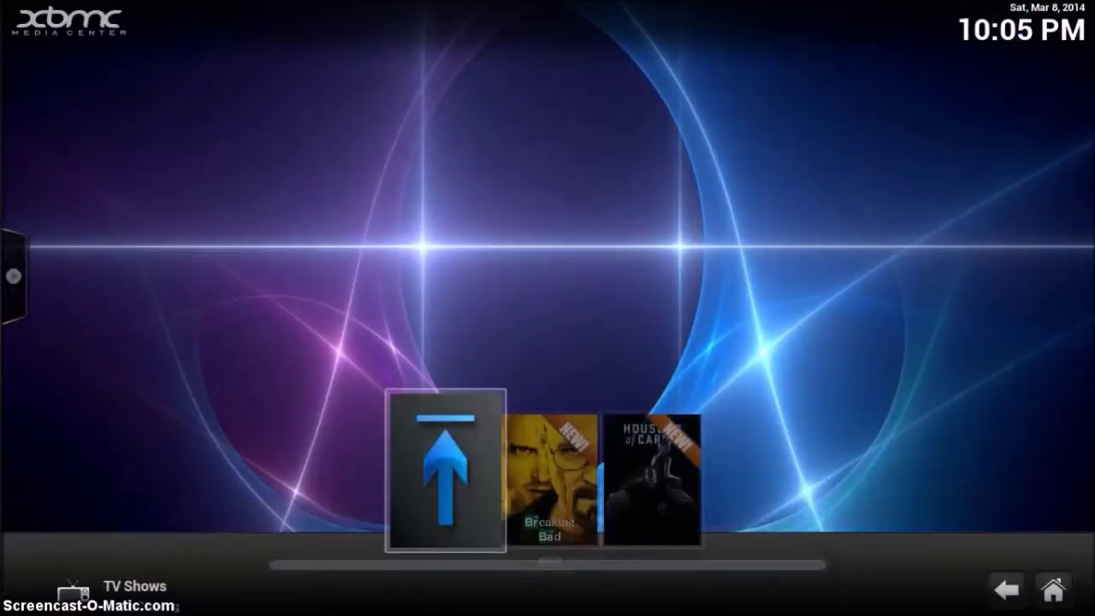
key(Right)
key(Right)
key(Left)
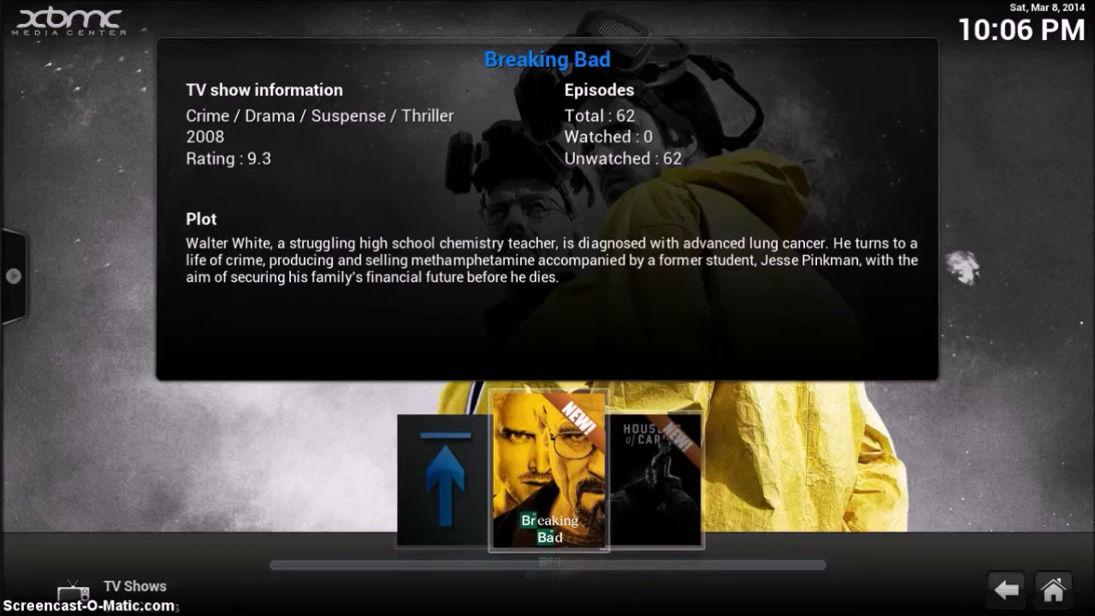
- Return to the home screen and open the Movies library
key(Escape)
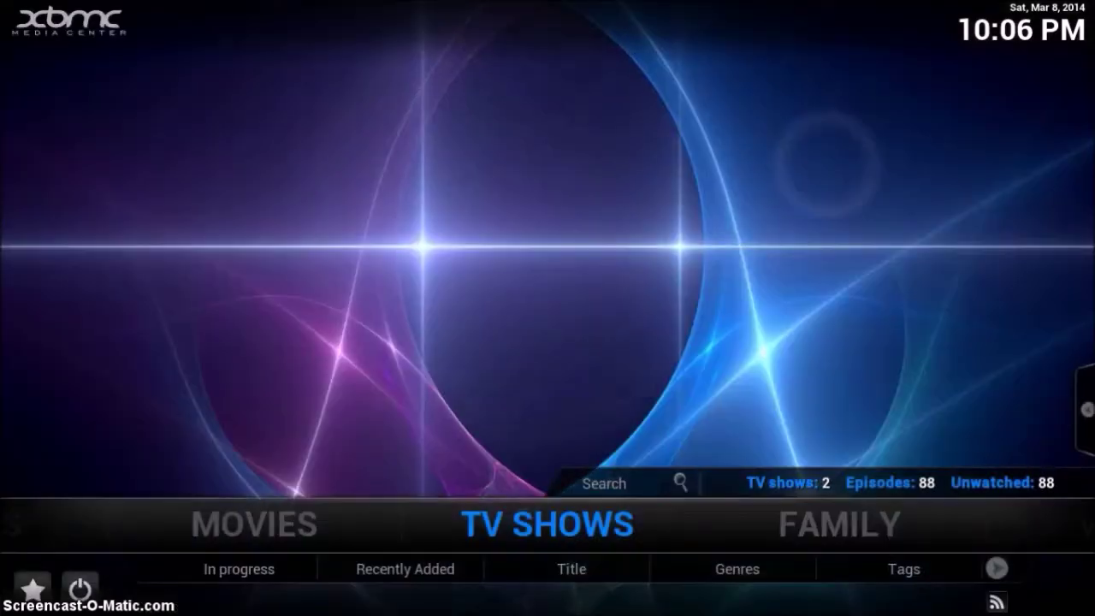
key(Left)
key(Return)
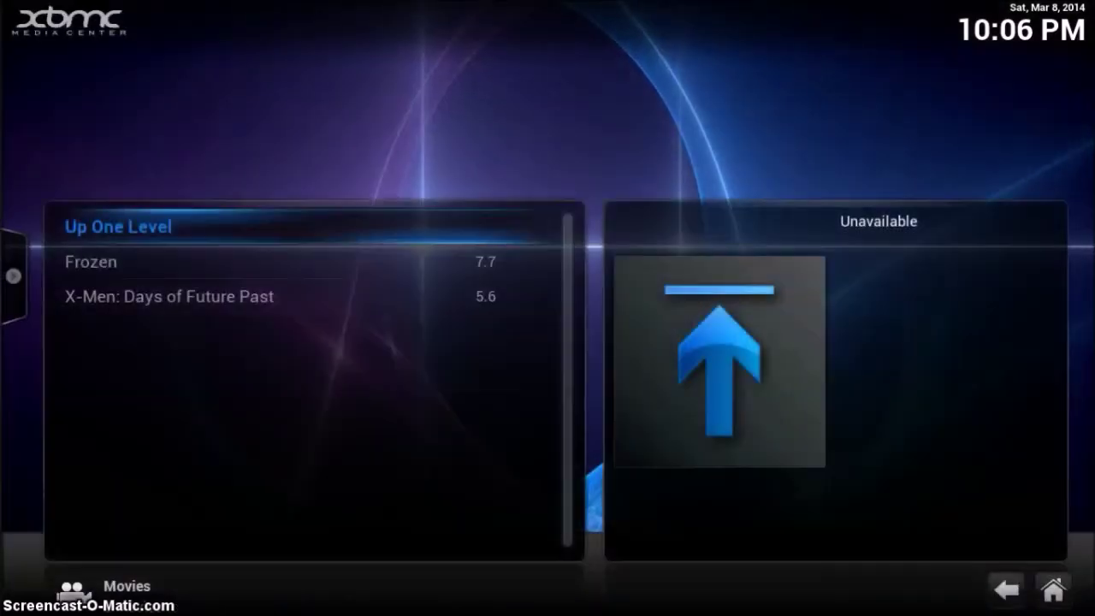
- Remove Frozen from the movie library and confirm the removal
click(91, 261)
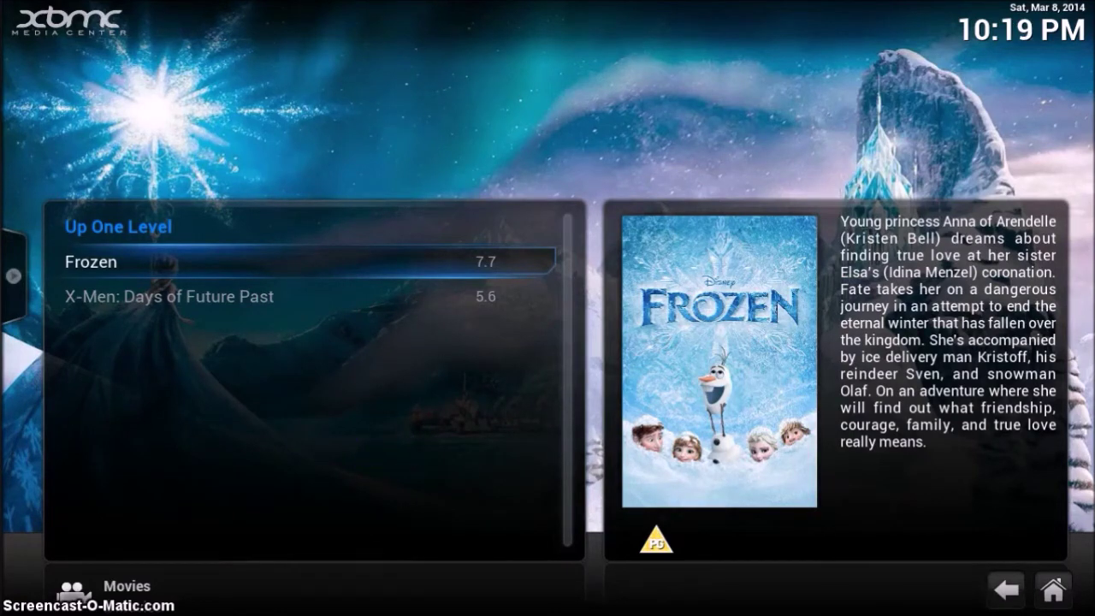
key(c)
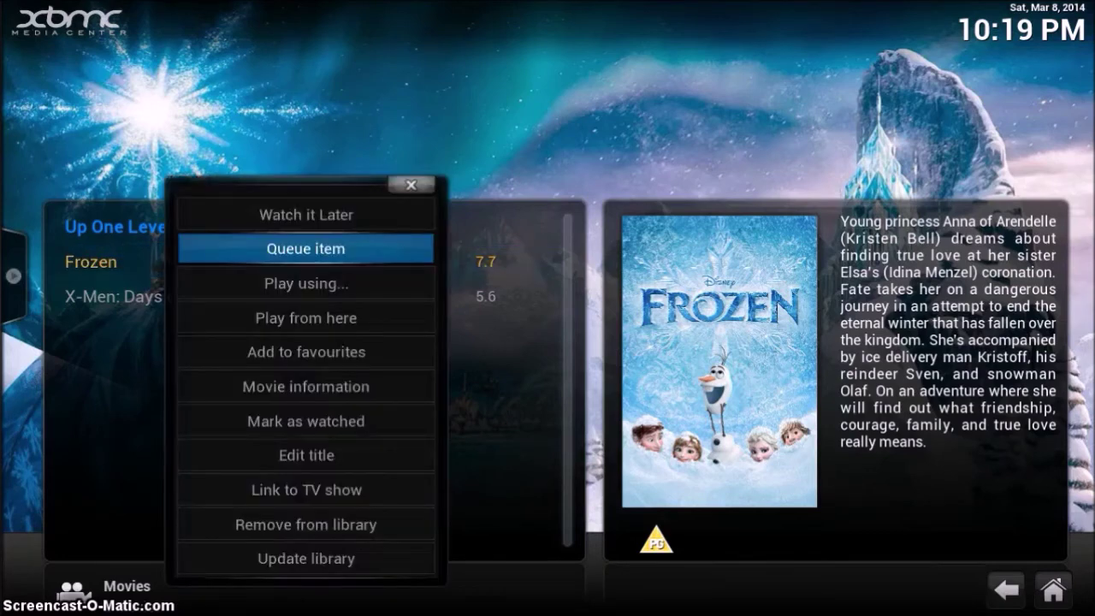
key(Up)
key(Up)
key(Up)
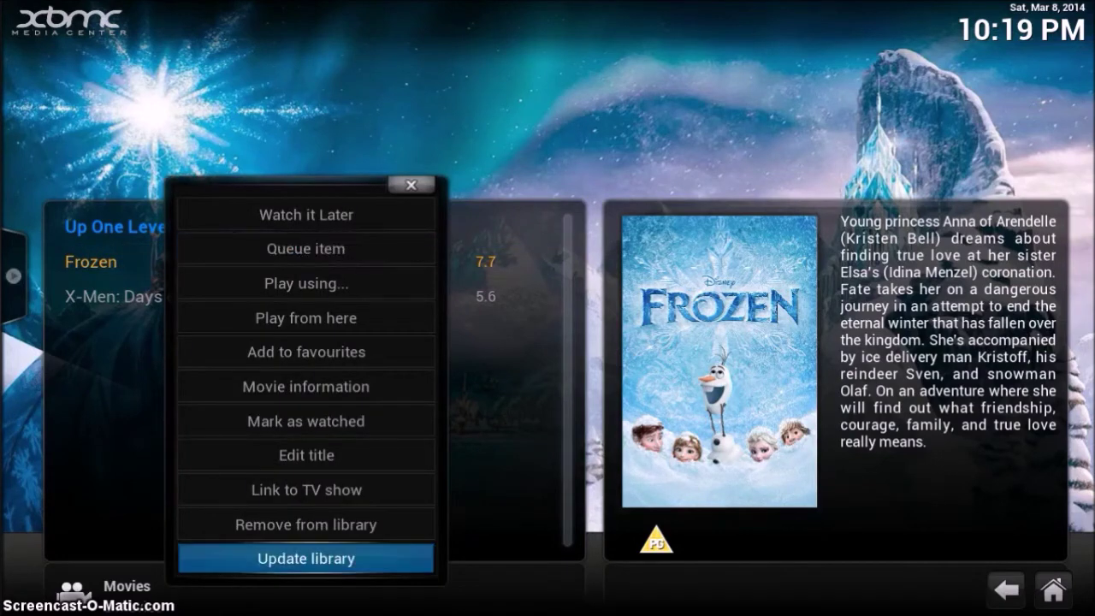
key(Return)
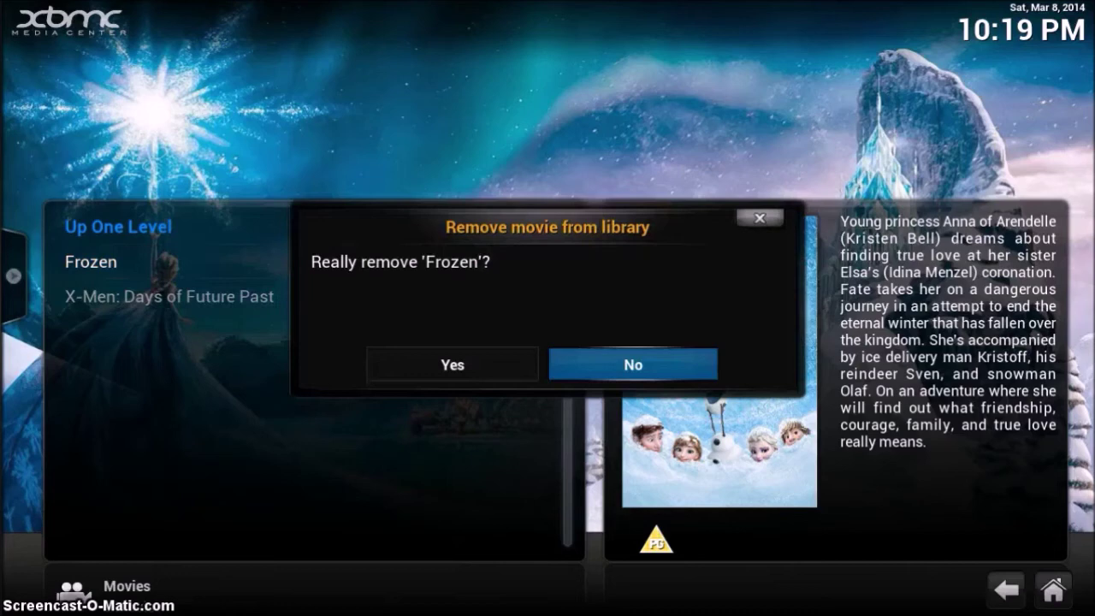
key(Left)
key(Return)
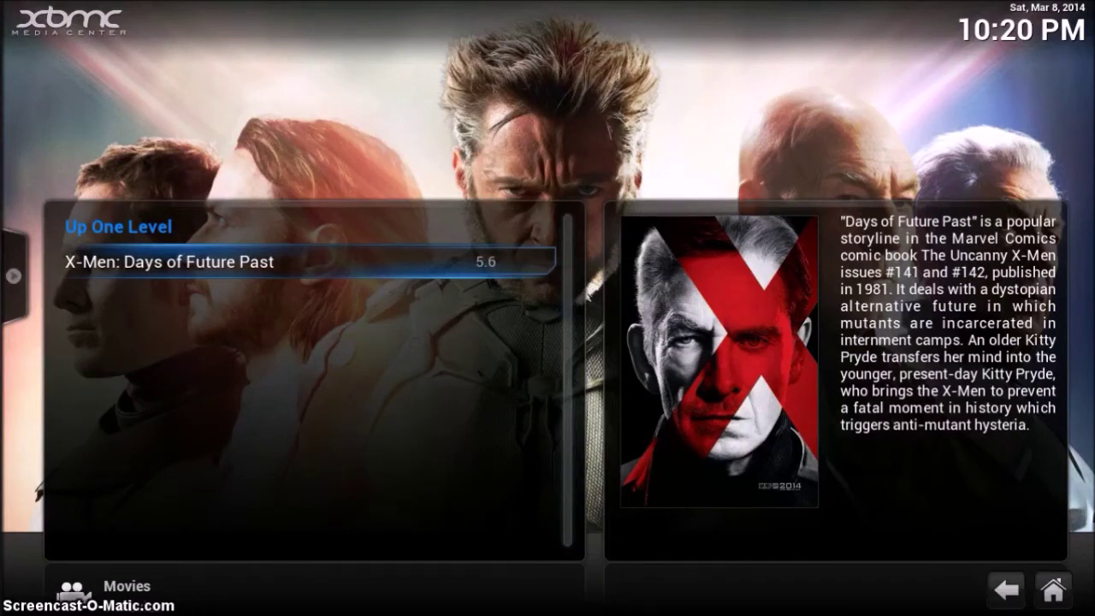
- Update the library from the X-Men: Days of Future Past entry and select Frozen in the refreshed list
key(c)
key(Up)
key(Up)
key(Return)
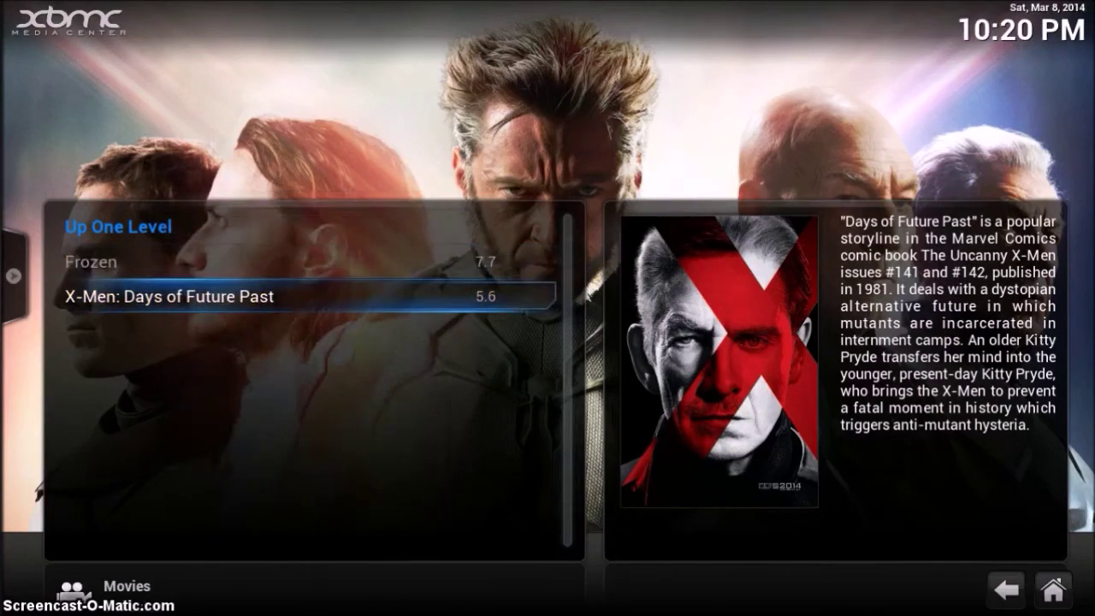
key(Up)
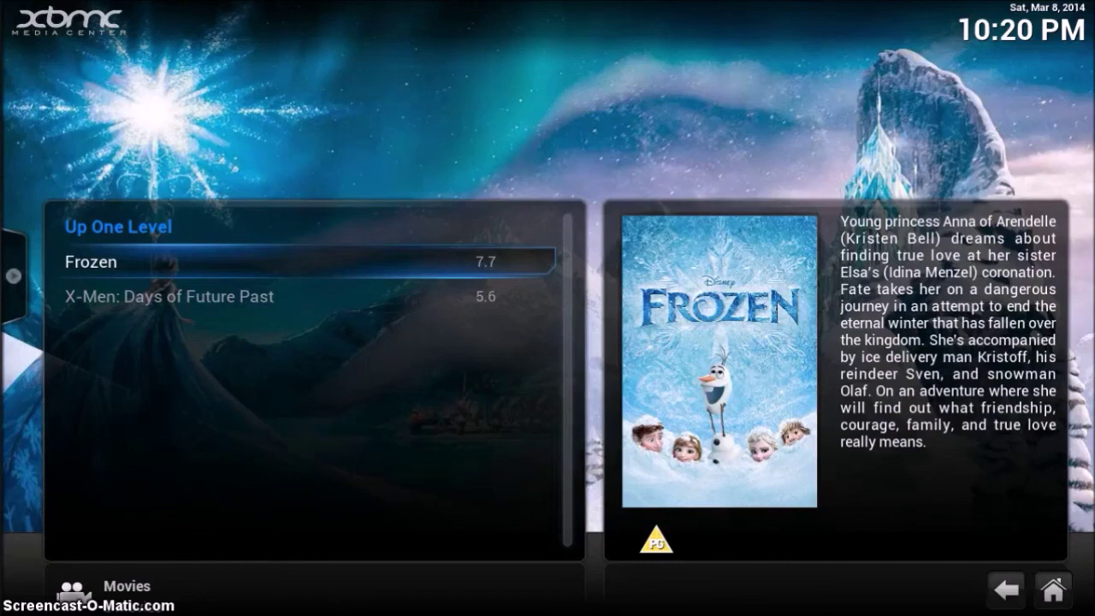
- Go back to the home screen and open the Appearance settings of the system
key(Escape)
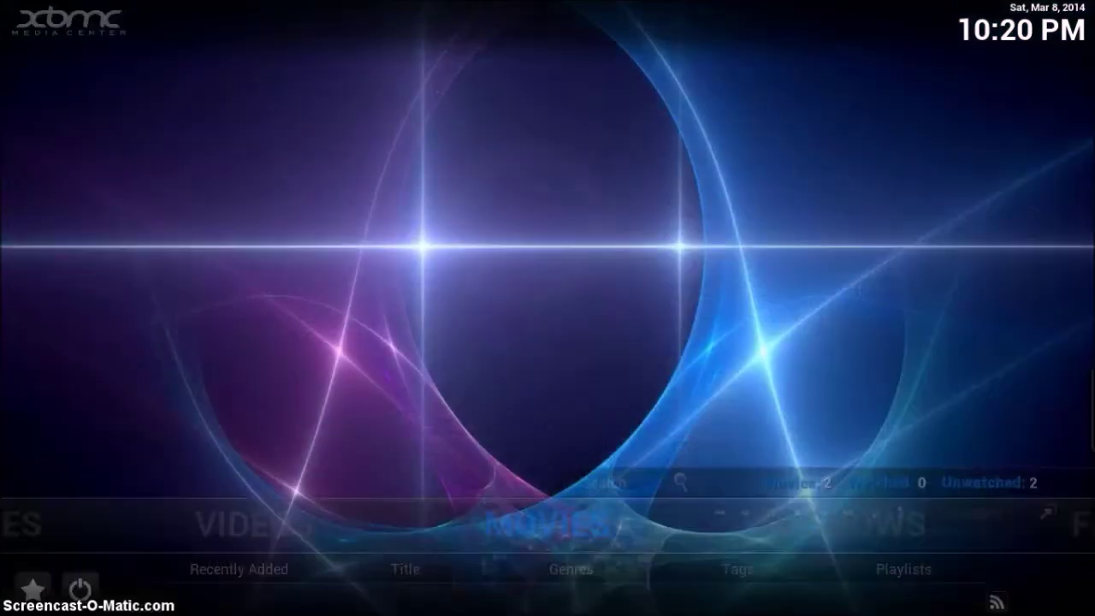
key(Right)
key(Right)
key(Right)
key(Right)
key(Right)
key(Right)
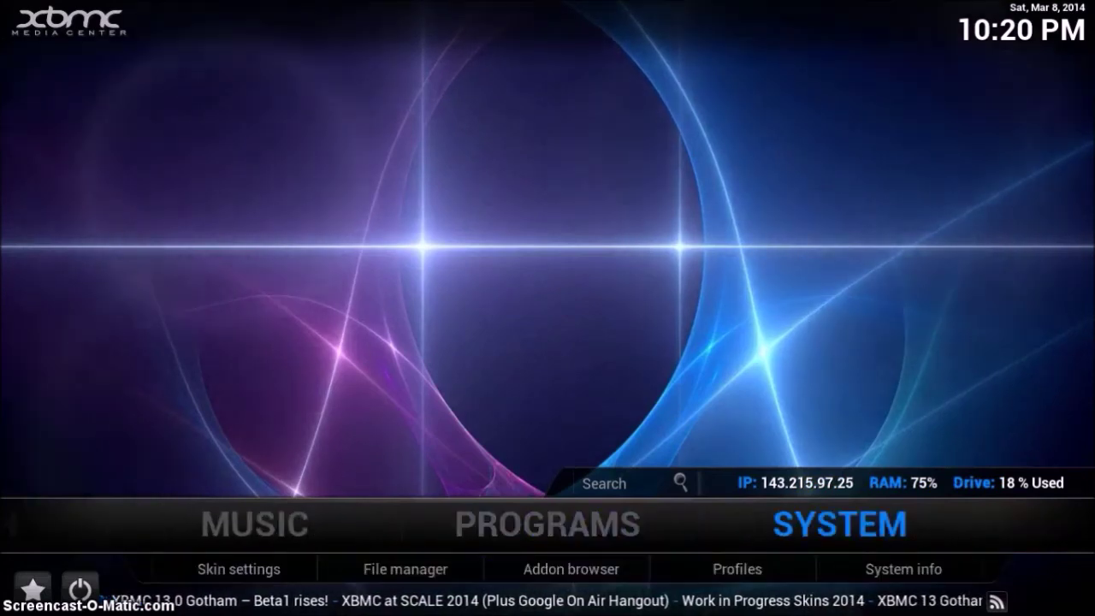
key(Return)
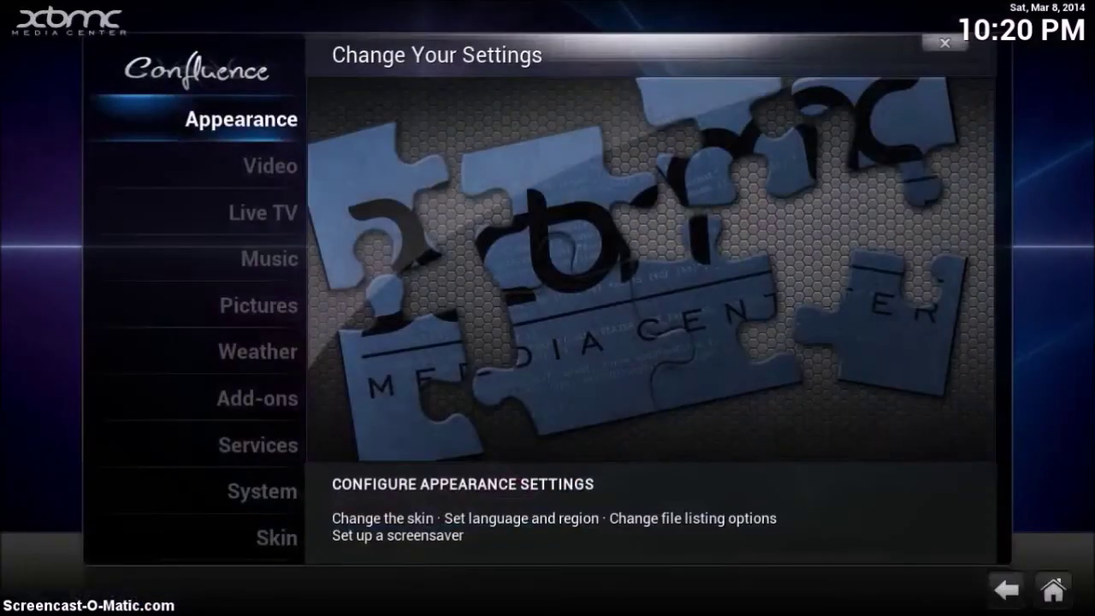
key(Return)
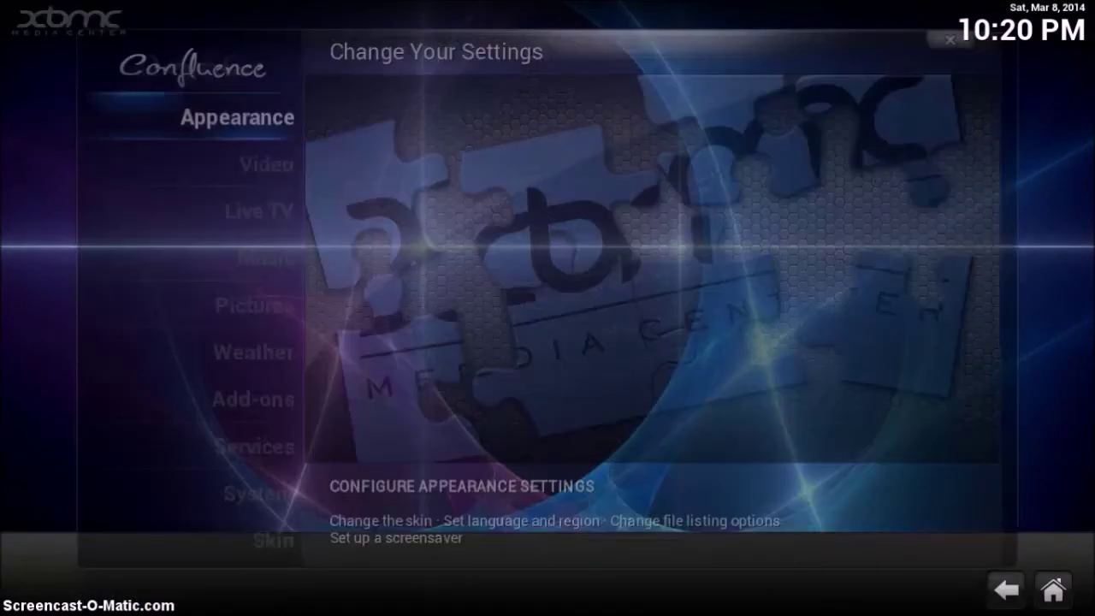
- Examine the "Allow file renaming and deletion" option in the File lists settings, and return to the home screen
key(Down)
key(Down)
key(Right)
key(Down)
key(Down)
key(Down)
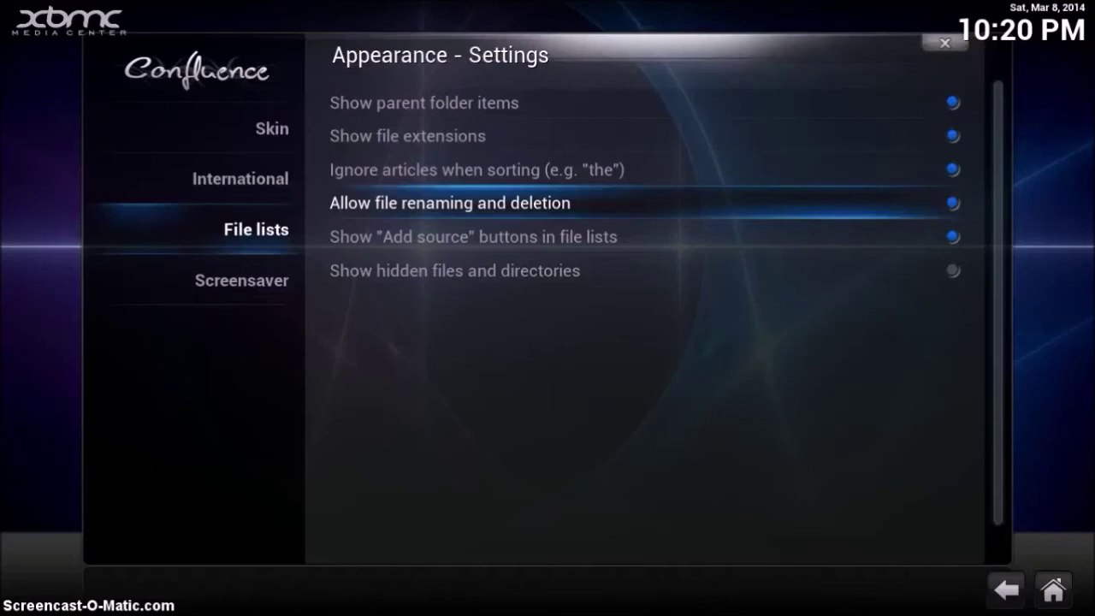
key(Escape)
key(Escape)
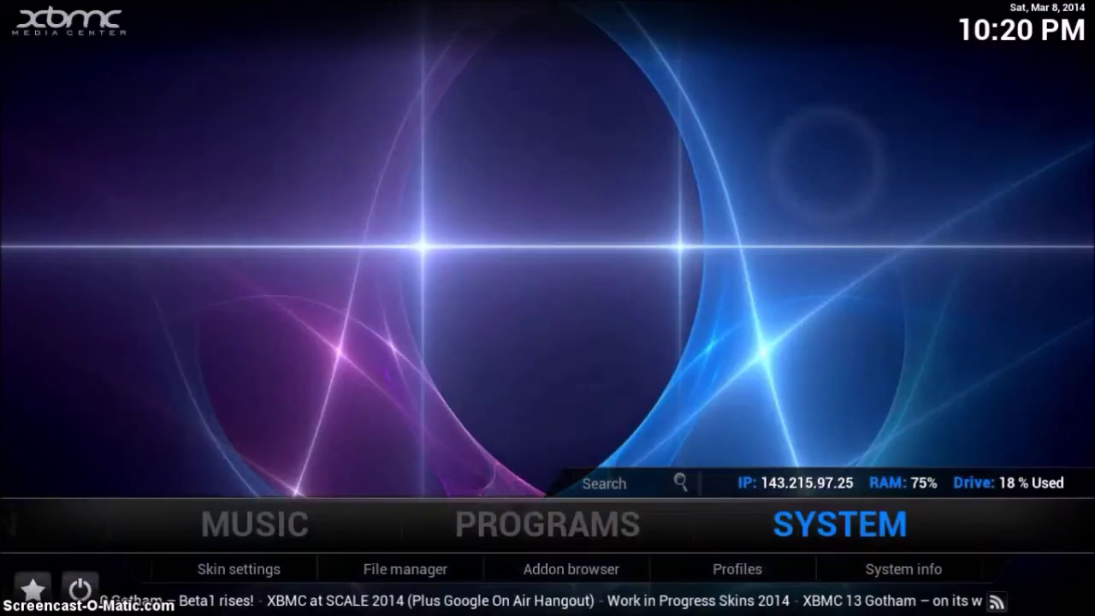
- Reopen the Movies library from the home screen
key(Left)
key(Left)
key(Left)
key(Left)
key(Left)
key(Left)
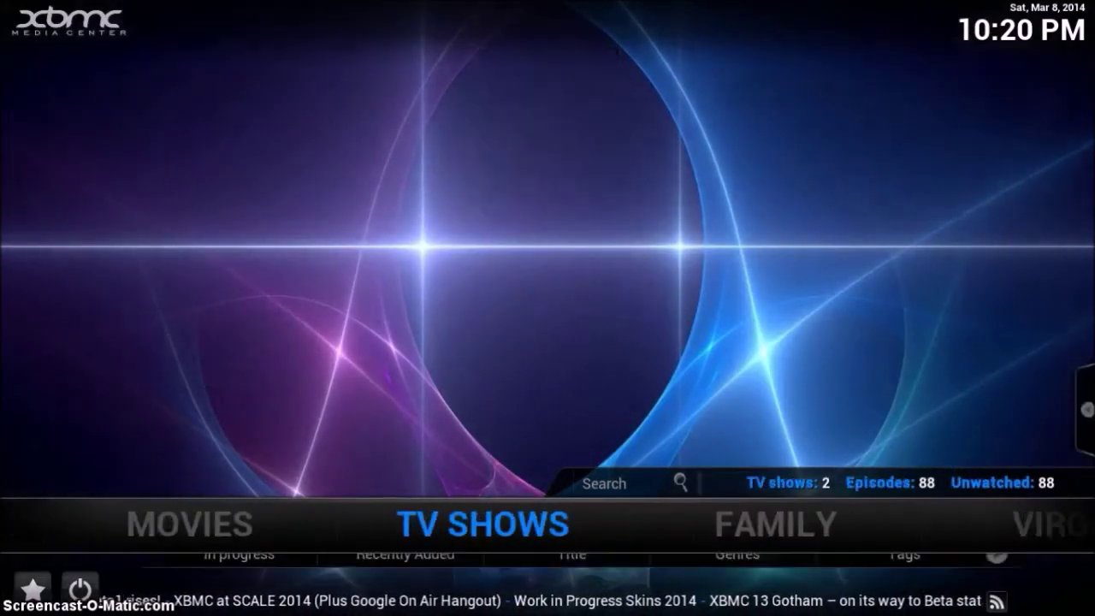
key(Return)
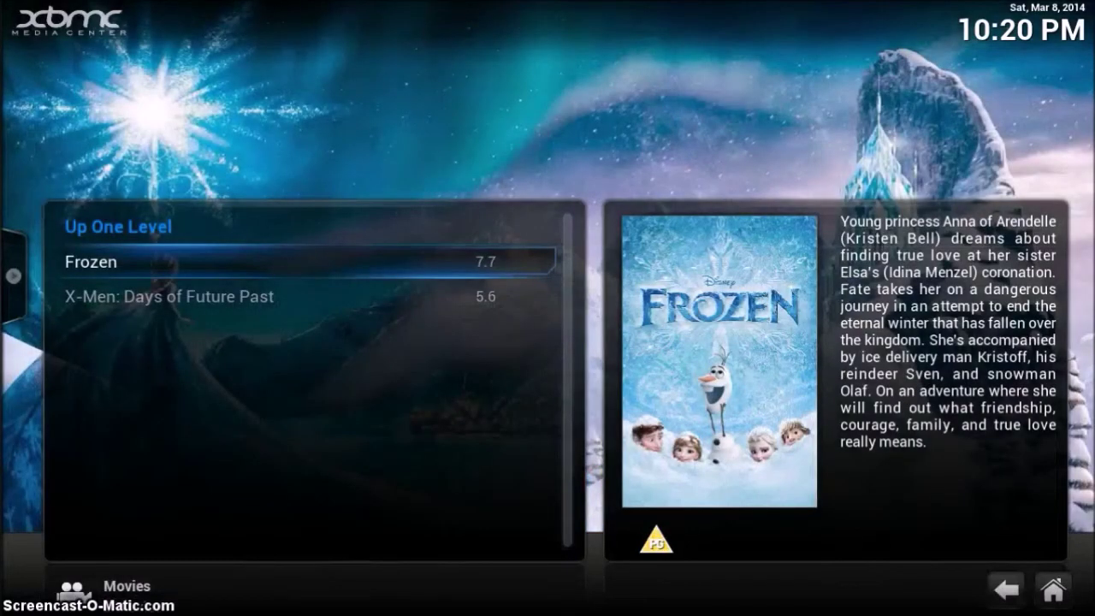
- Remove Frozen from the library and delete its file Frozen (2013).strm, confirming both requests
key(c)
key(Up)
key(Up)
key(Up)
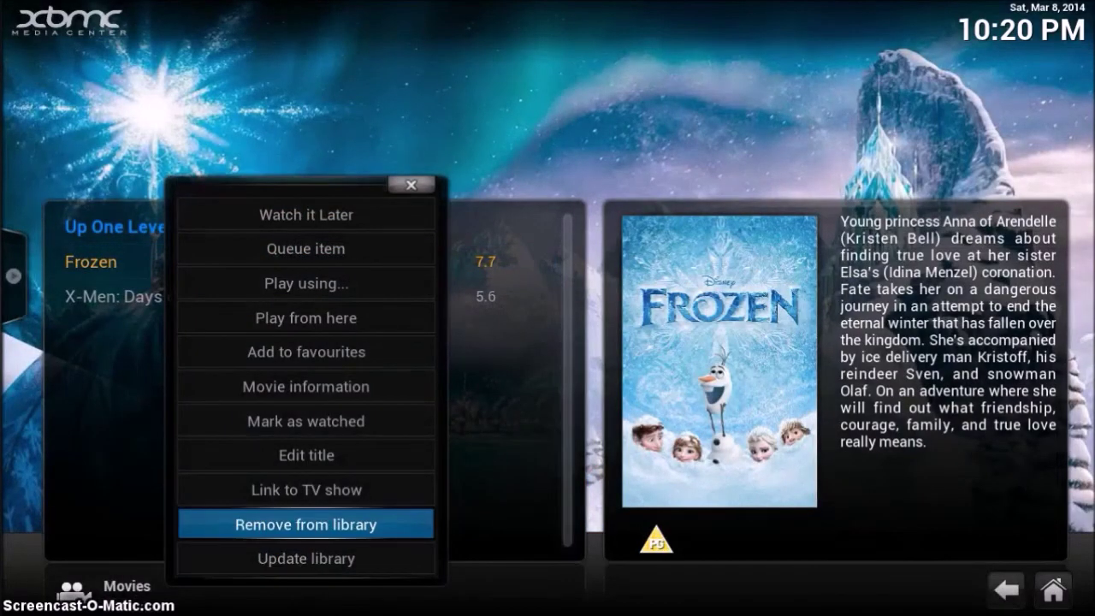
key(Return)
key(Left)
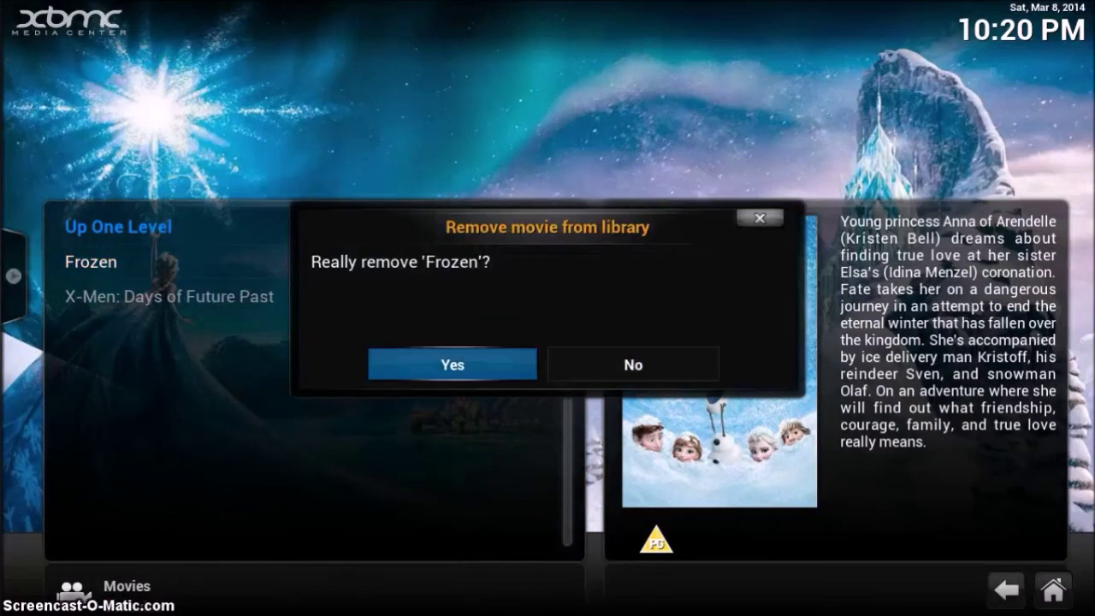
key(Return)
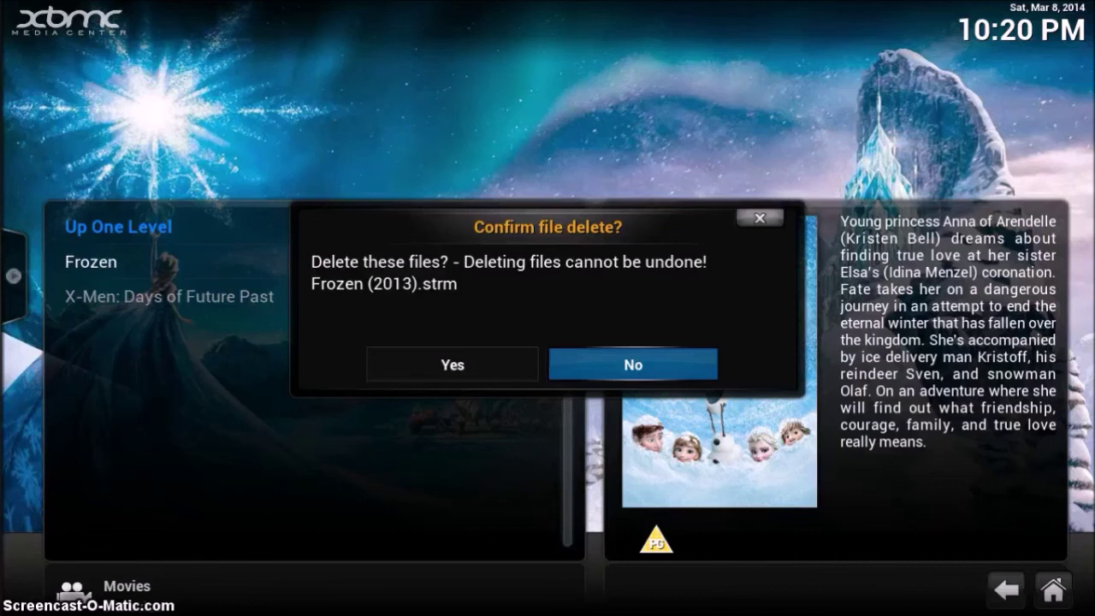
key(Left)
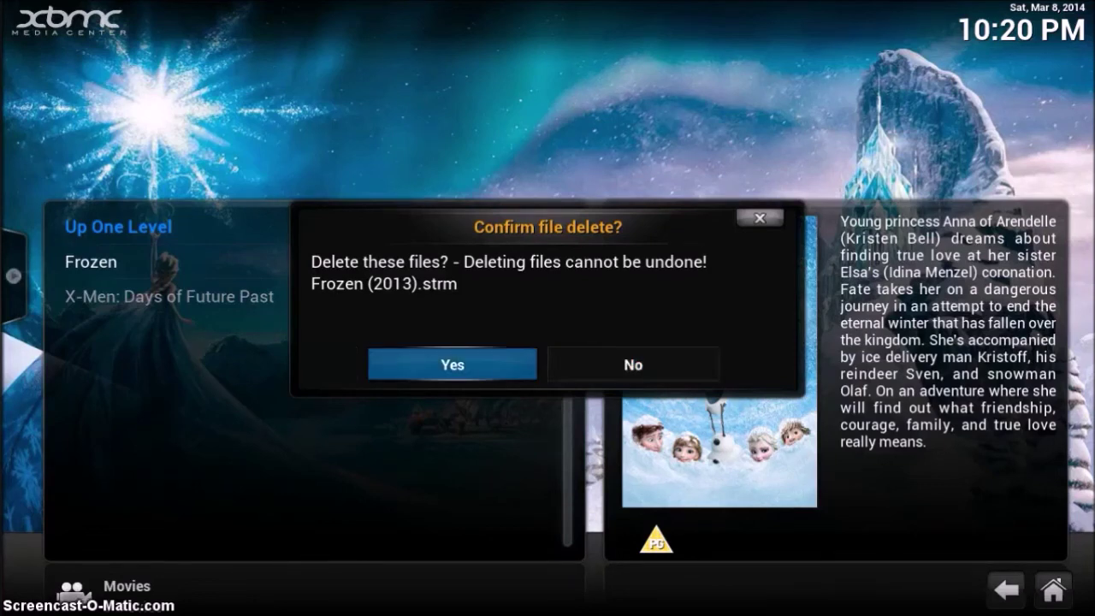
key(Return)
- Run a library update from the X-Men: Days of Future Past entry
key(c)
key(Down)
key(Down)
key(Down)
key(Down)
key(Down)
key(Down)
key(Down)
key(Down)
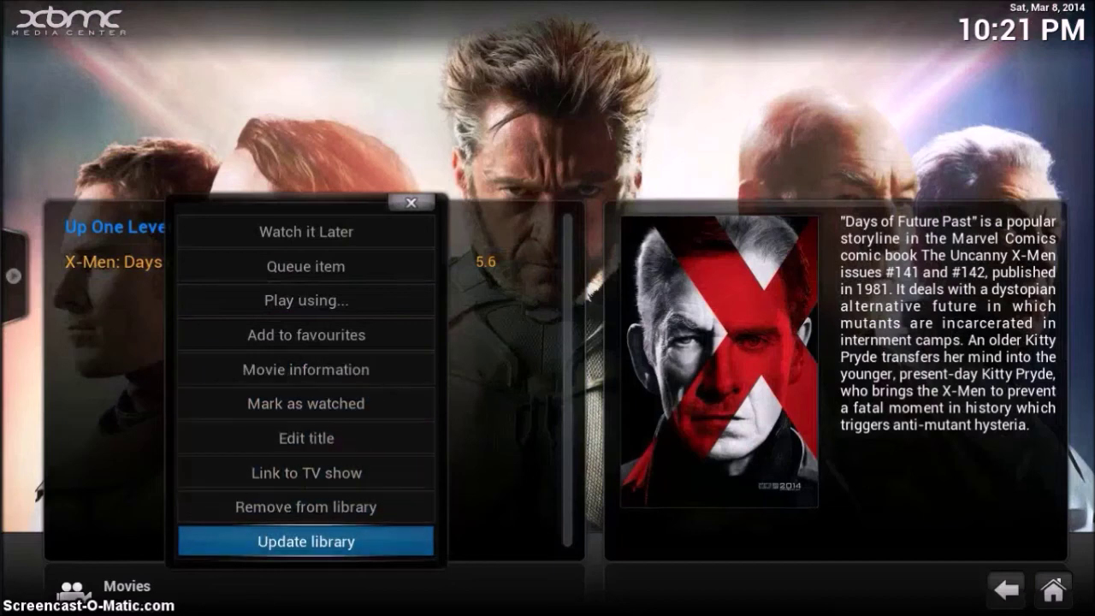
key(Return)
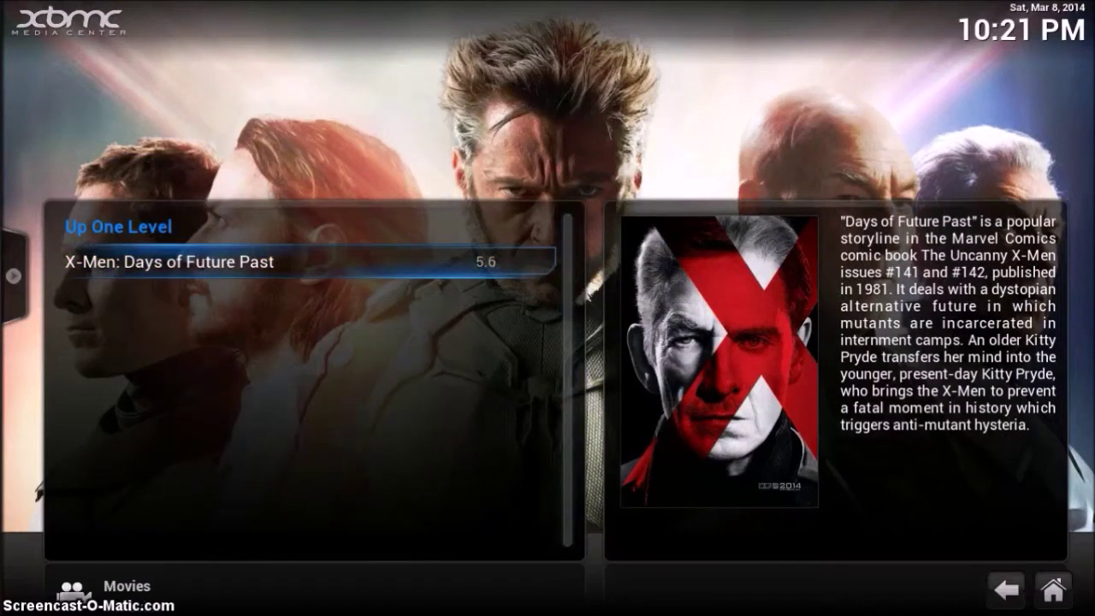
- Remove X-Men: Days of Future Past from the library and delete its file X-Men Days of Future Past (2014).strm
key(c)
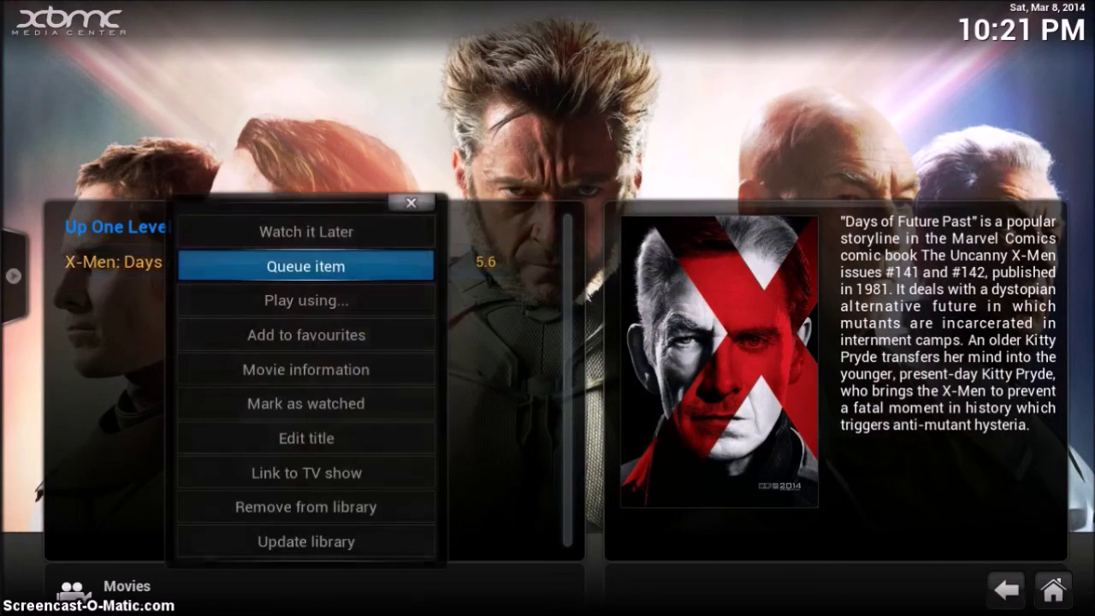
key(Up)
key(Up)
key(Up)
key(Return)
key(Left)
key(Return)
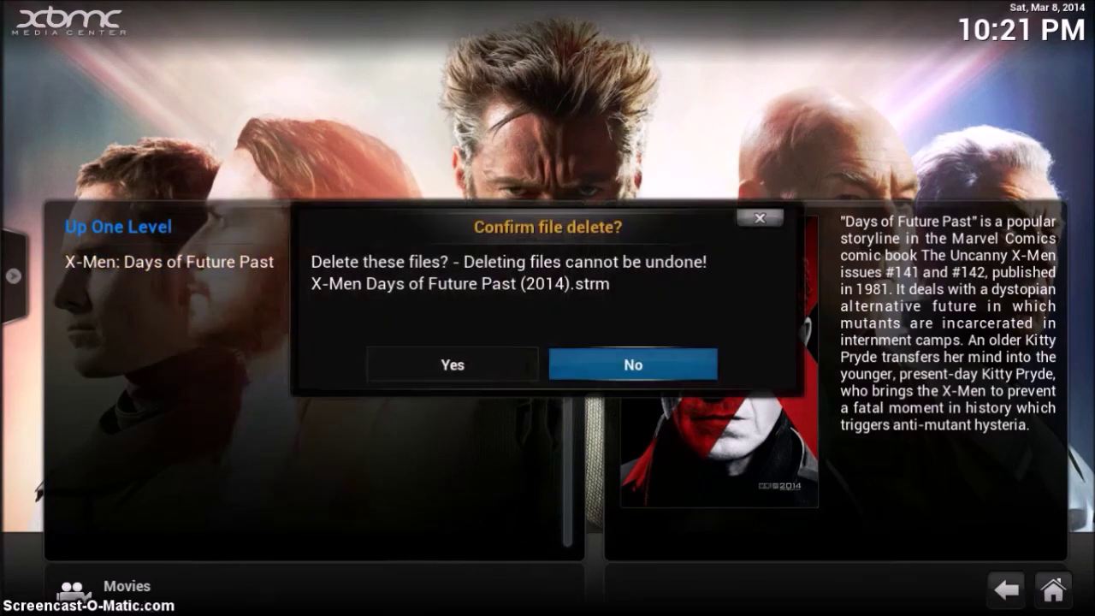
key(Left)
key(Return)
- Return to the home screen, open the TV Shows library and select House of Cards (US)
key(Escape)
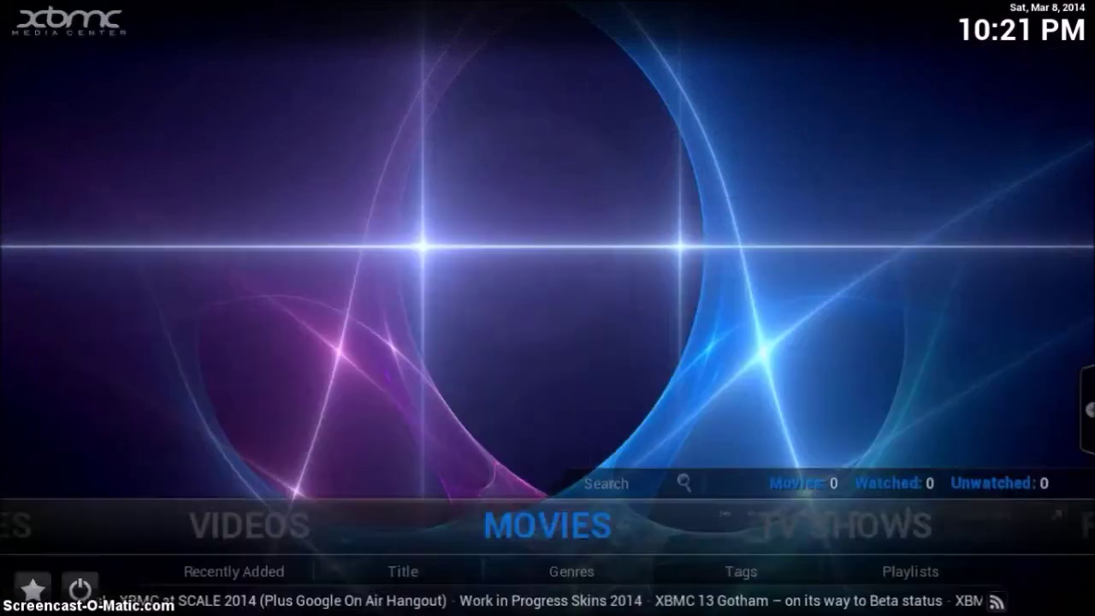
key(Right)
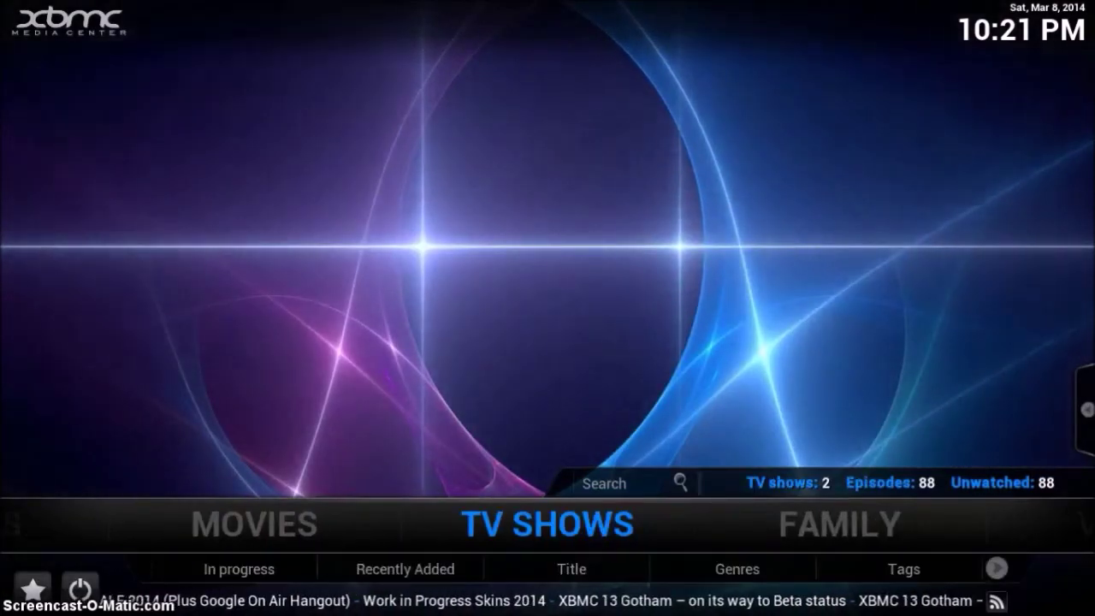
key(Return)
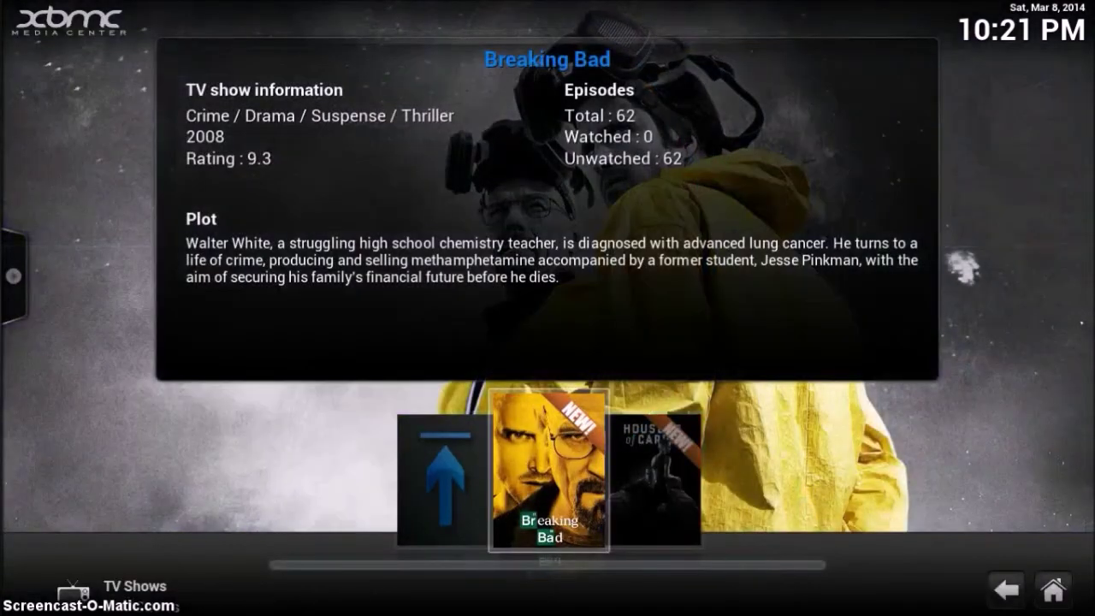
key(Right)
key(Left)
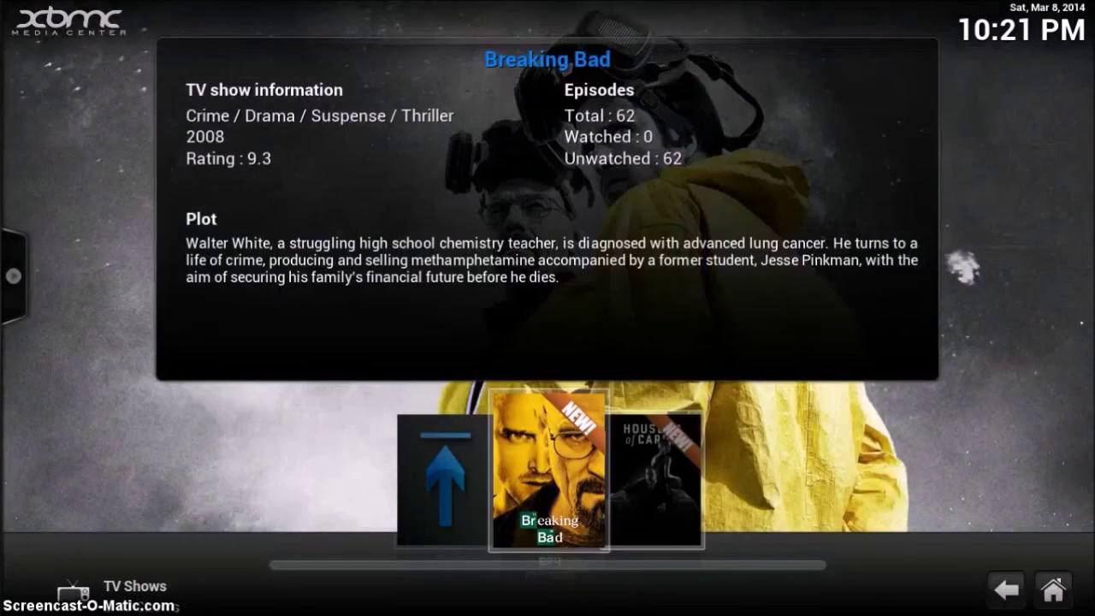
key(Right)
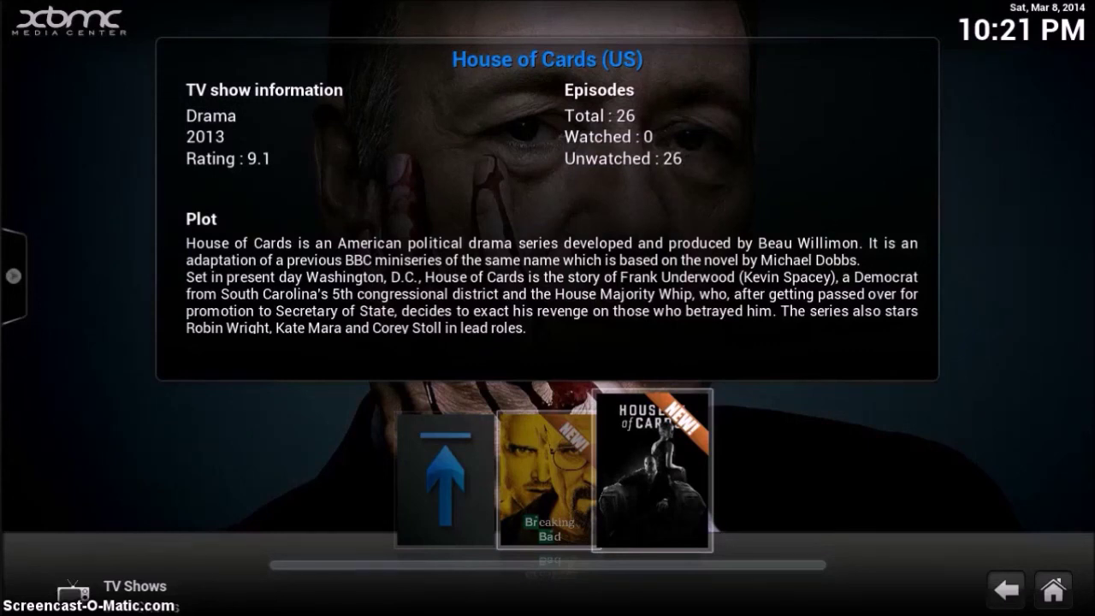
- Remove House of Cards (US) from the TV show library and delete its files, confirming both requests
key(c)
key(Up)
key(Up)
key(Return)
key(Left)
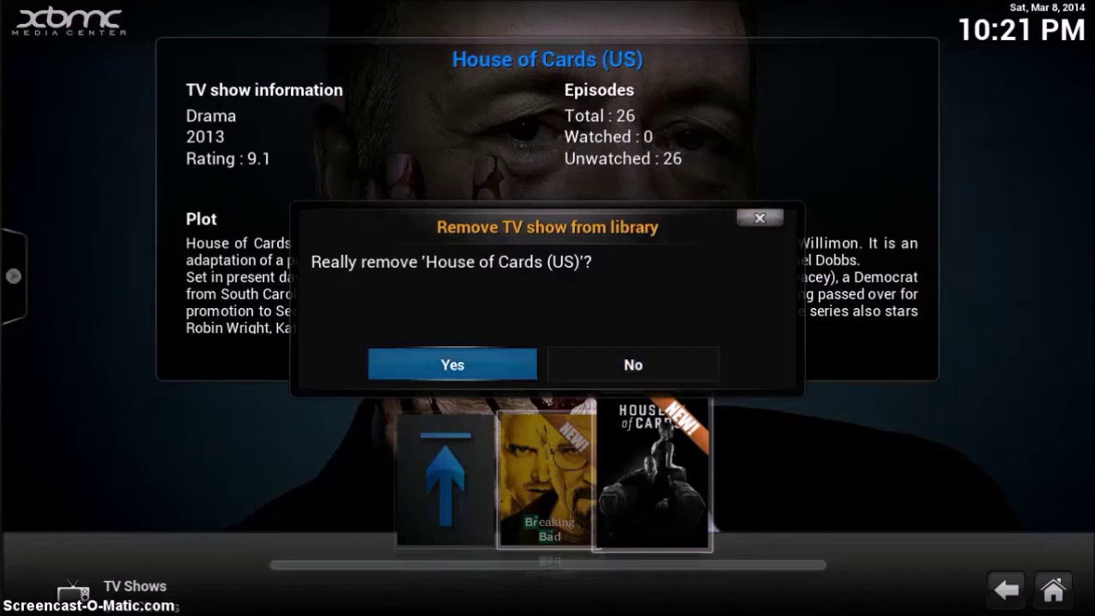
key(Return)
key(Left)
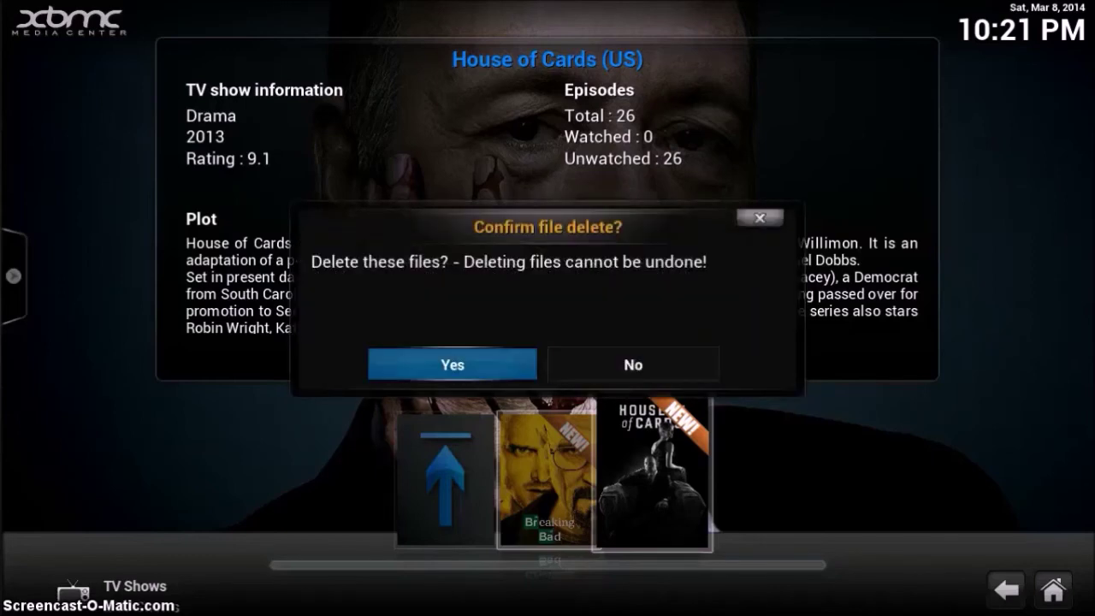
key(Return)
- Return to the home screen and go to the Videos section
key(Escape)
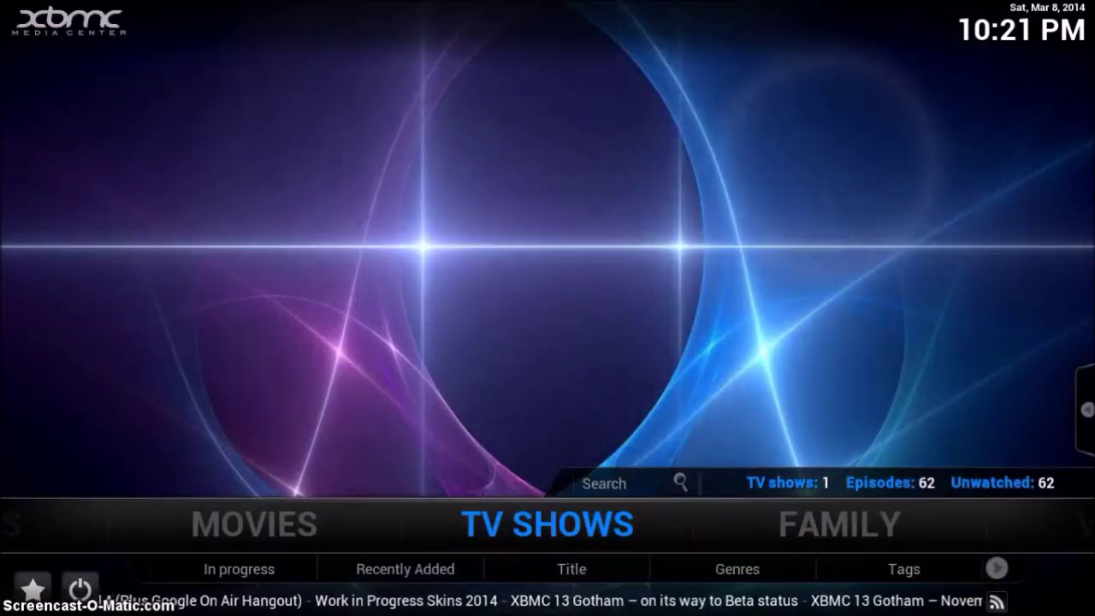
key(Left)
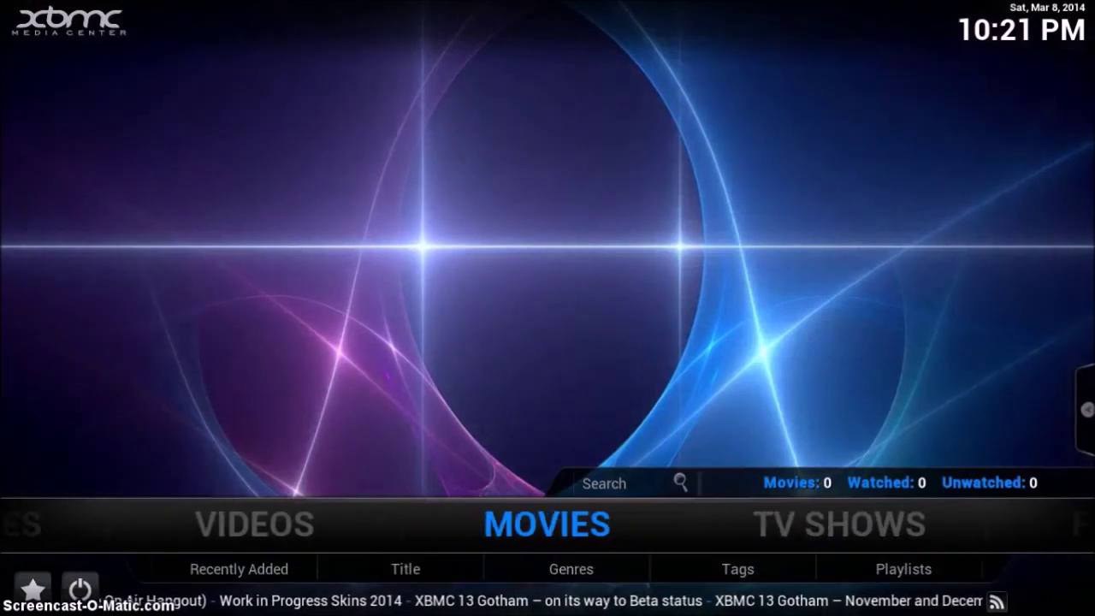
key(Left)
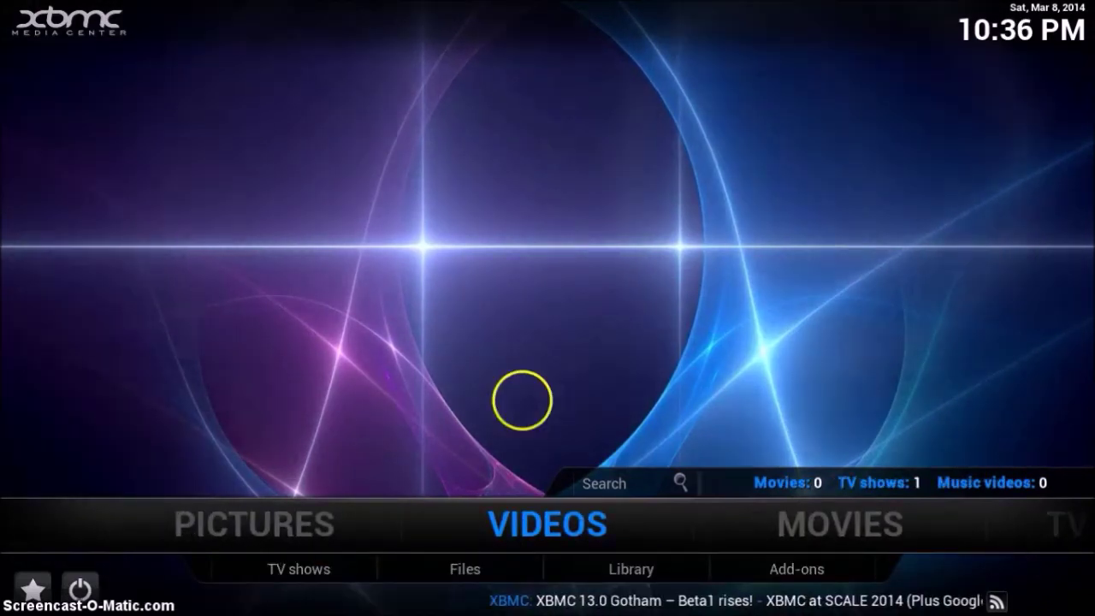
- Open the video add-ons, enter GOtv and show its Subscriptions list
key(Down)
key(Return)
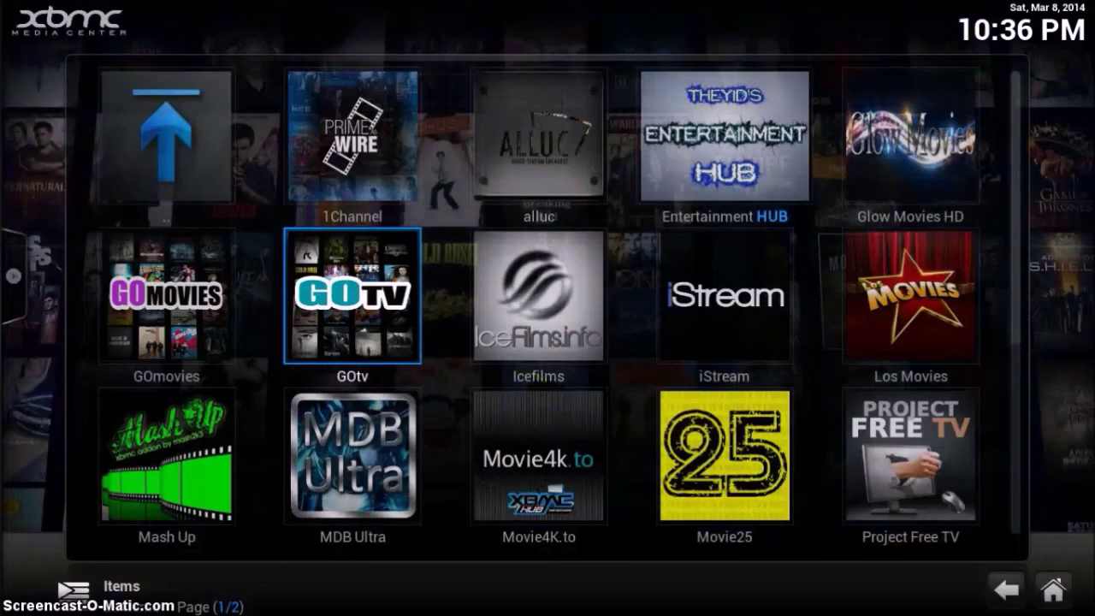
key(Return)
key(Left)
key(Down)
key(Down)
key(Down)
key(Down)
key(Down)
key(Down)
key(Down)
key(Return)
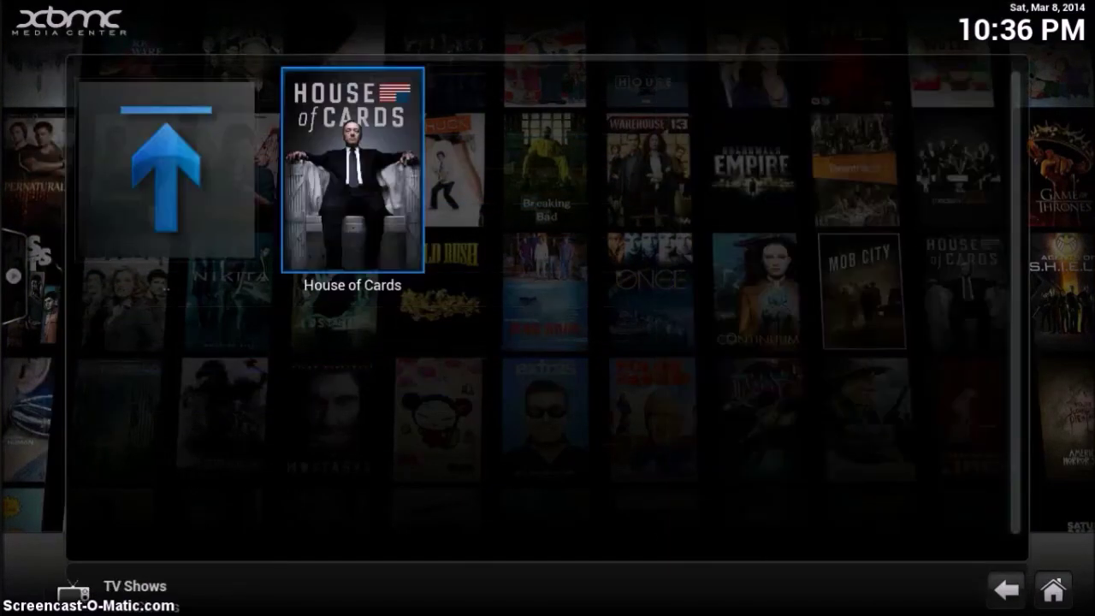
- Cancel the House of Cards subscription and agree to its removal from the library
key(c)
key(Down)
key(Down)
key(Down)
key(Down)
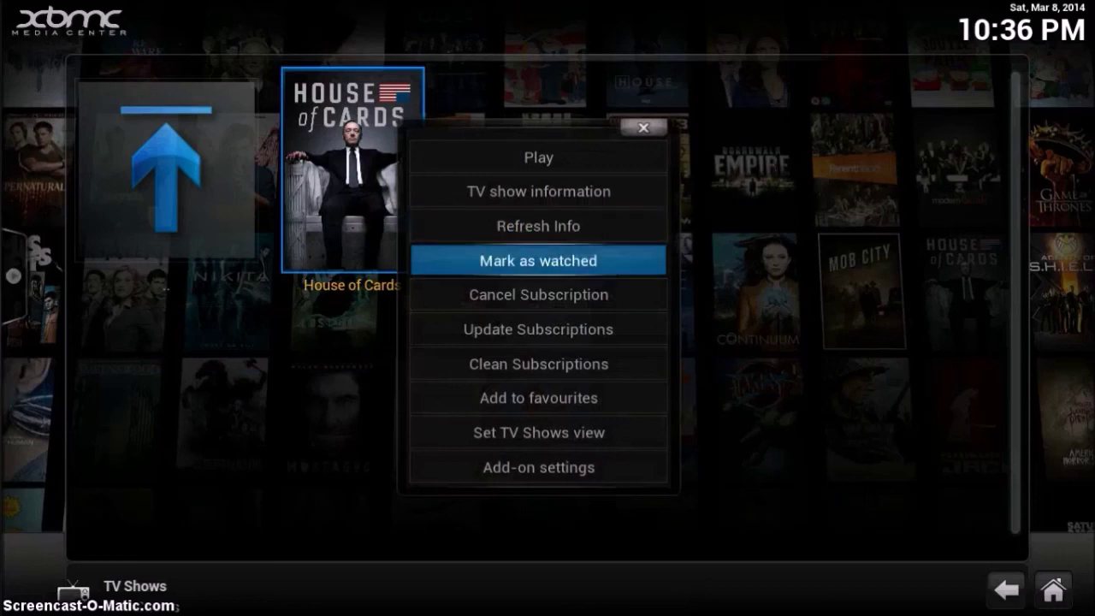
key(Return)
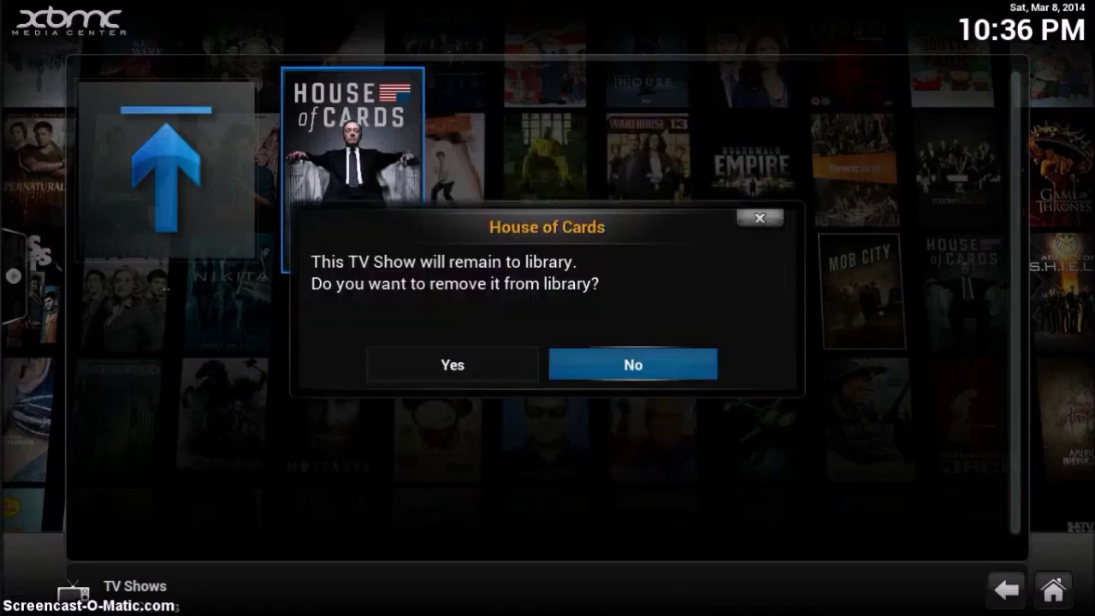
key(Left)
key(Return)
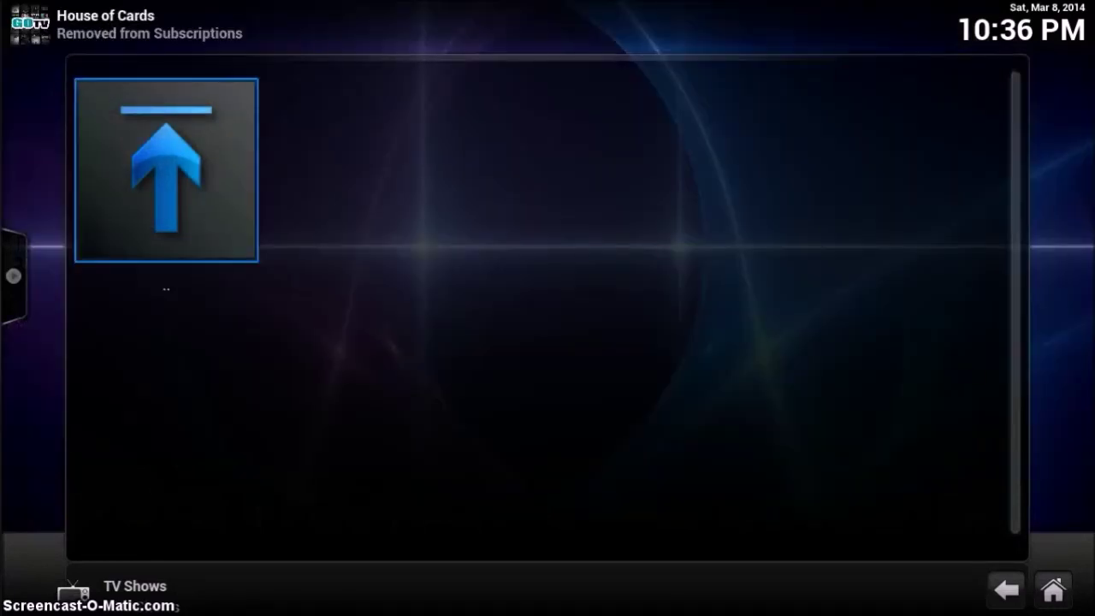
- Leave the Subscriptions list and the GOtv add-on and go back to the home screen
key(BackSpace)
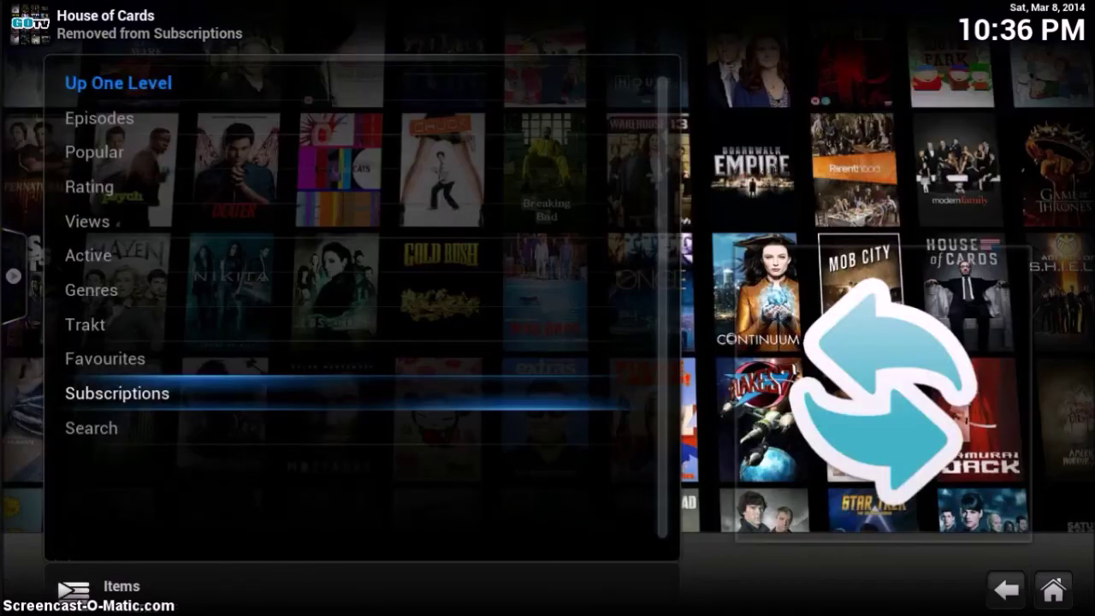
key(BackSpace)
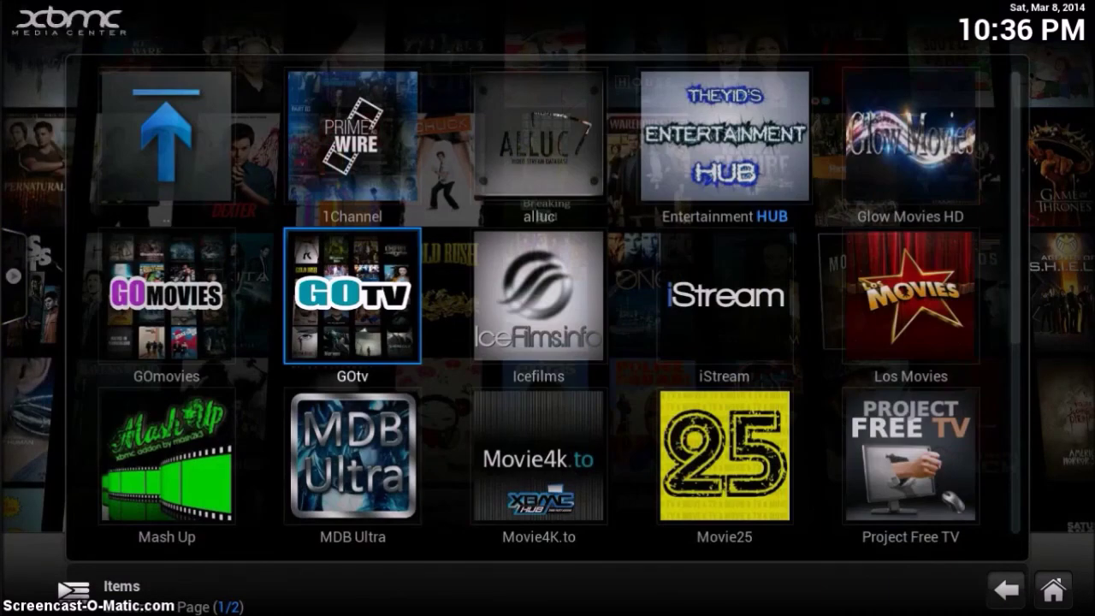
key(BackSpace)
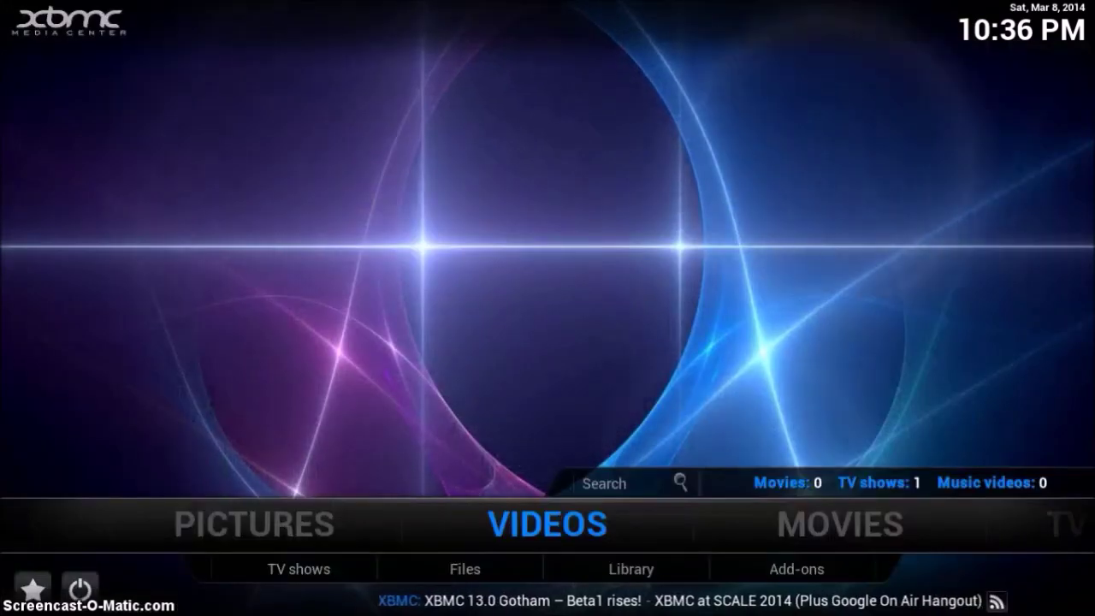